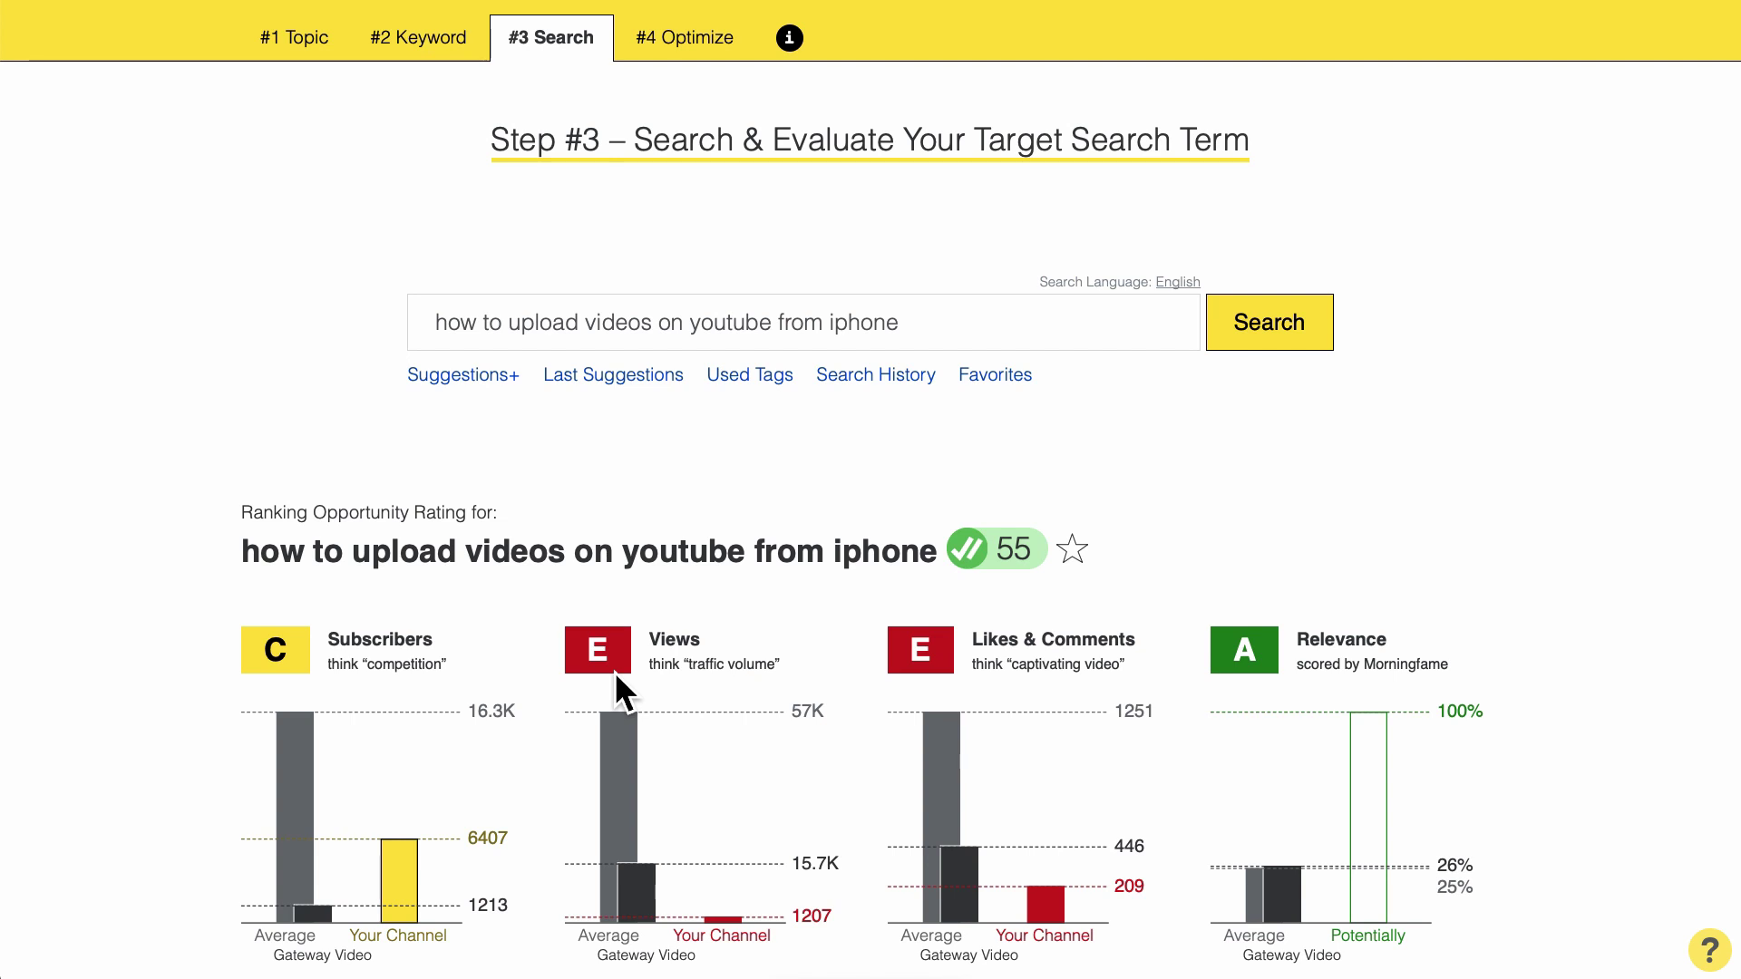
Step: Shorten the search term to "how to upload videos on" and preview its expanded suggestions with a trailing "+", restoring the plain term at the end
left_click_drag(688, 336, 959, 342)
key("BackSpace")
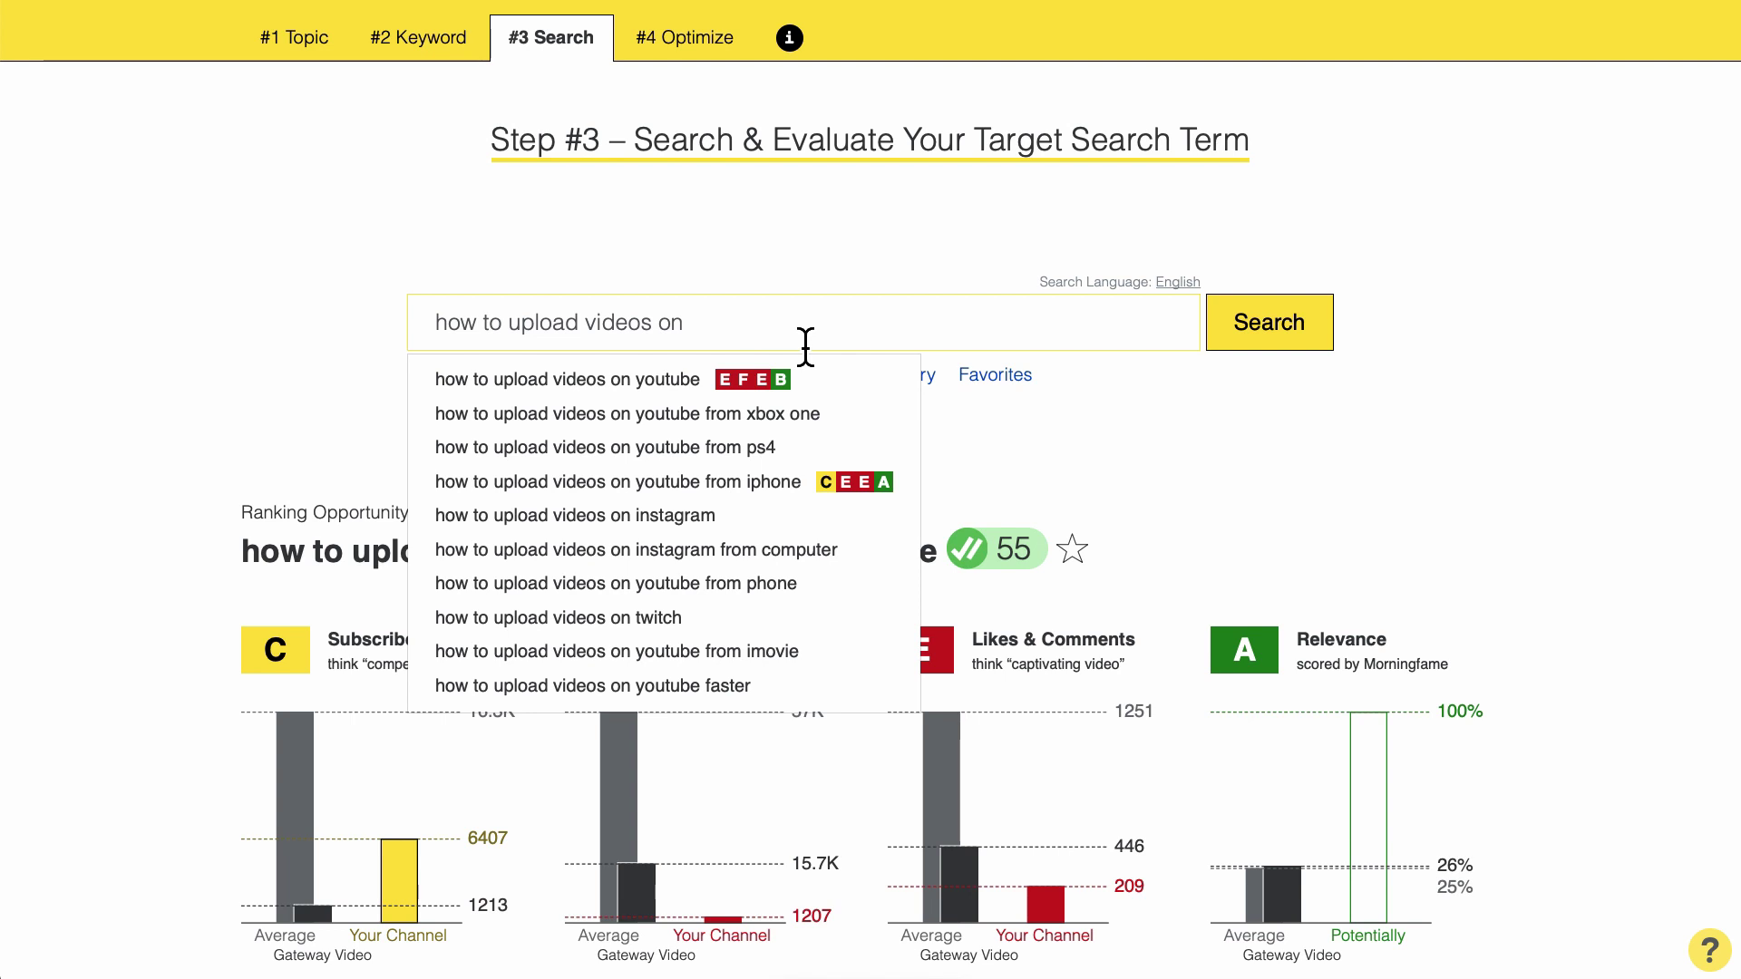
type("+")
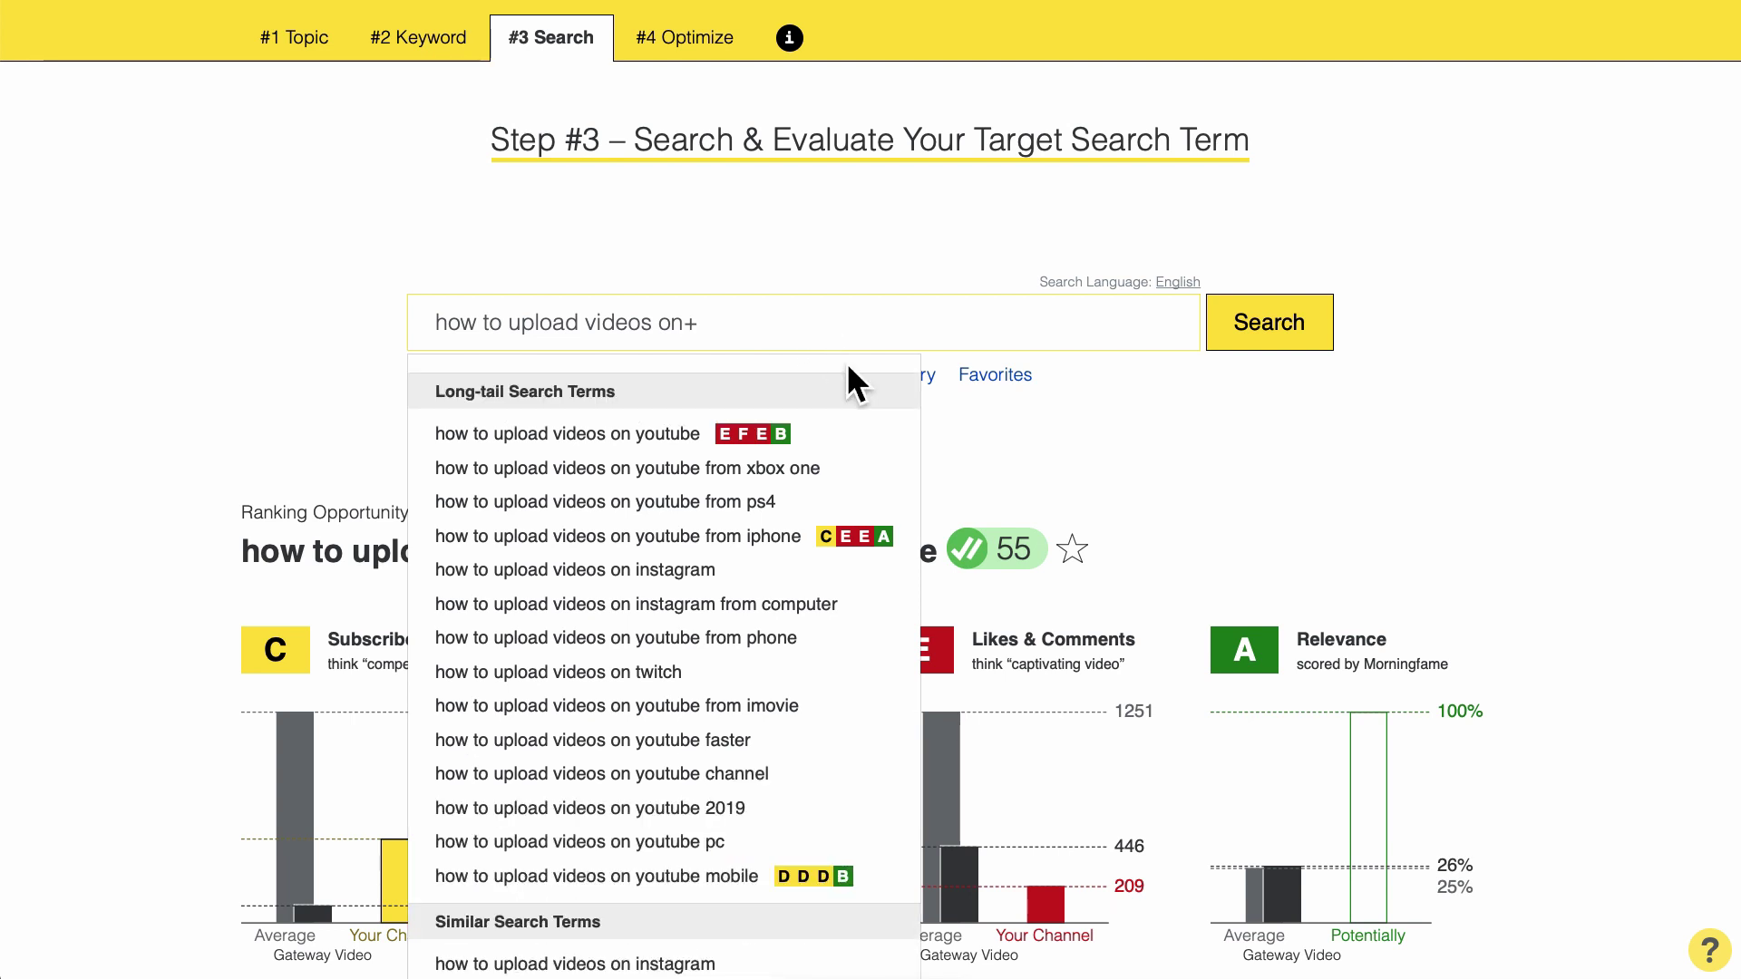
key("BackSpace")
left_click(961, 454)
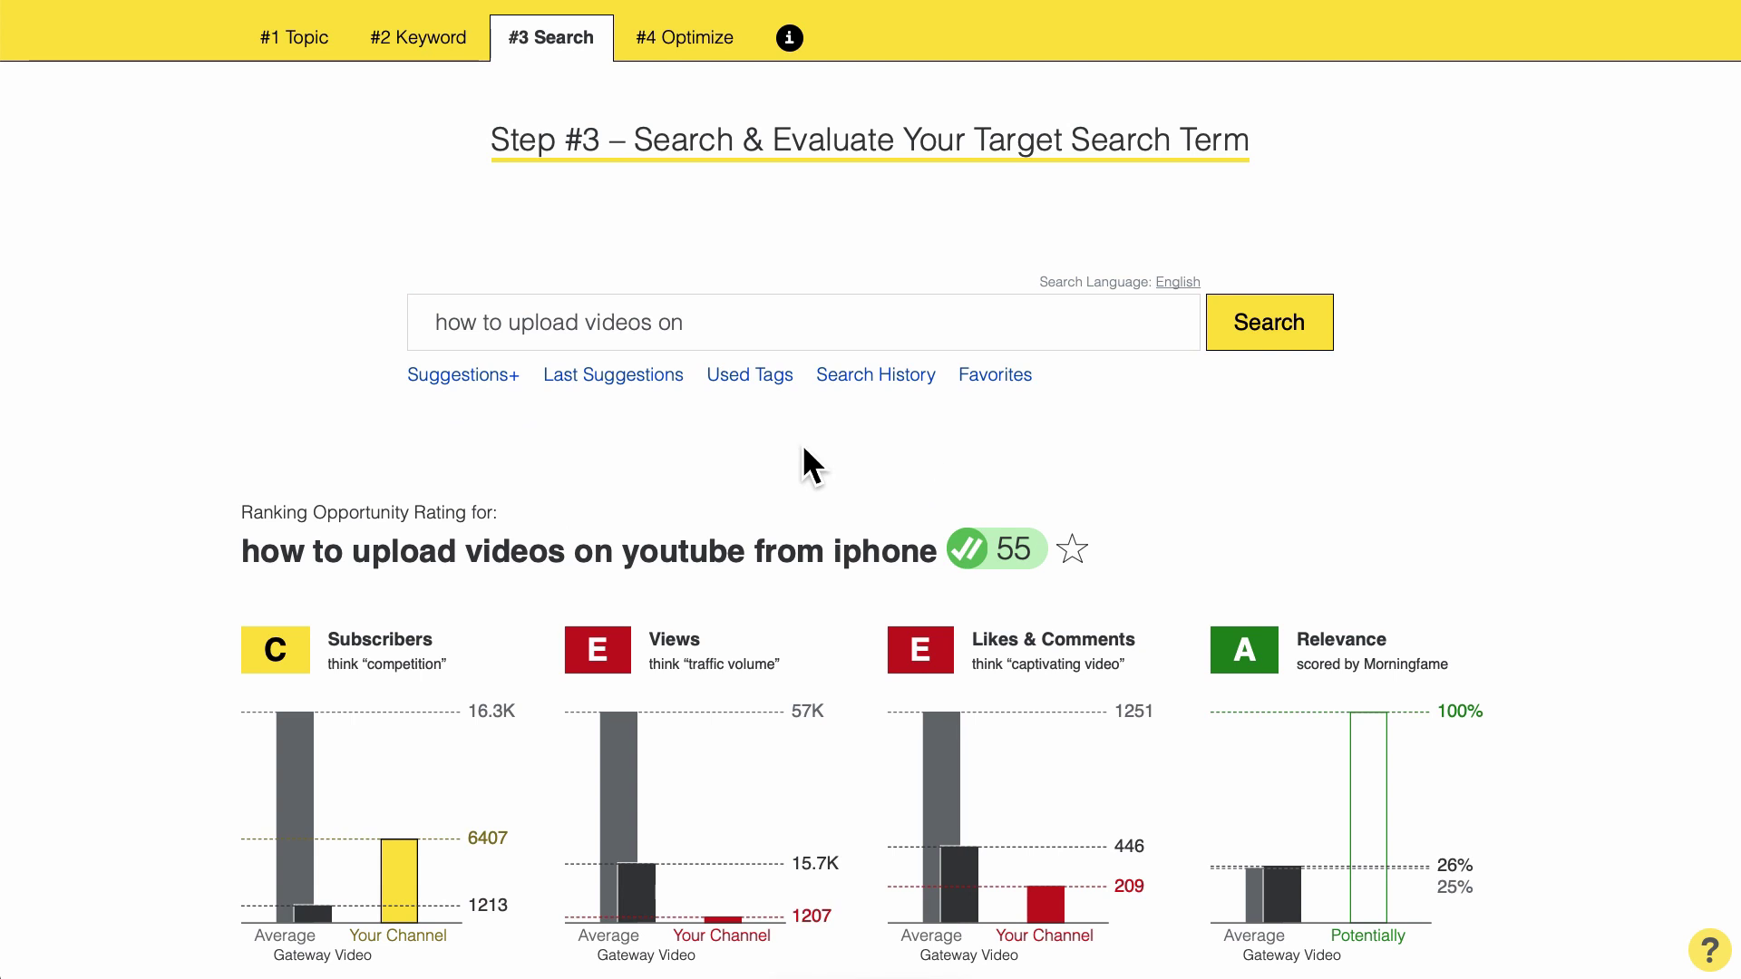
Step: Open the expanded suggestions and evaluate the long-tail search term "how to upload videos on youtube mobile"
left_click(466, 384)
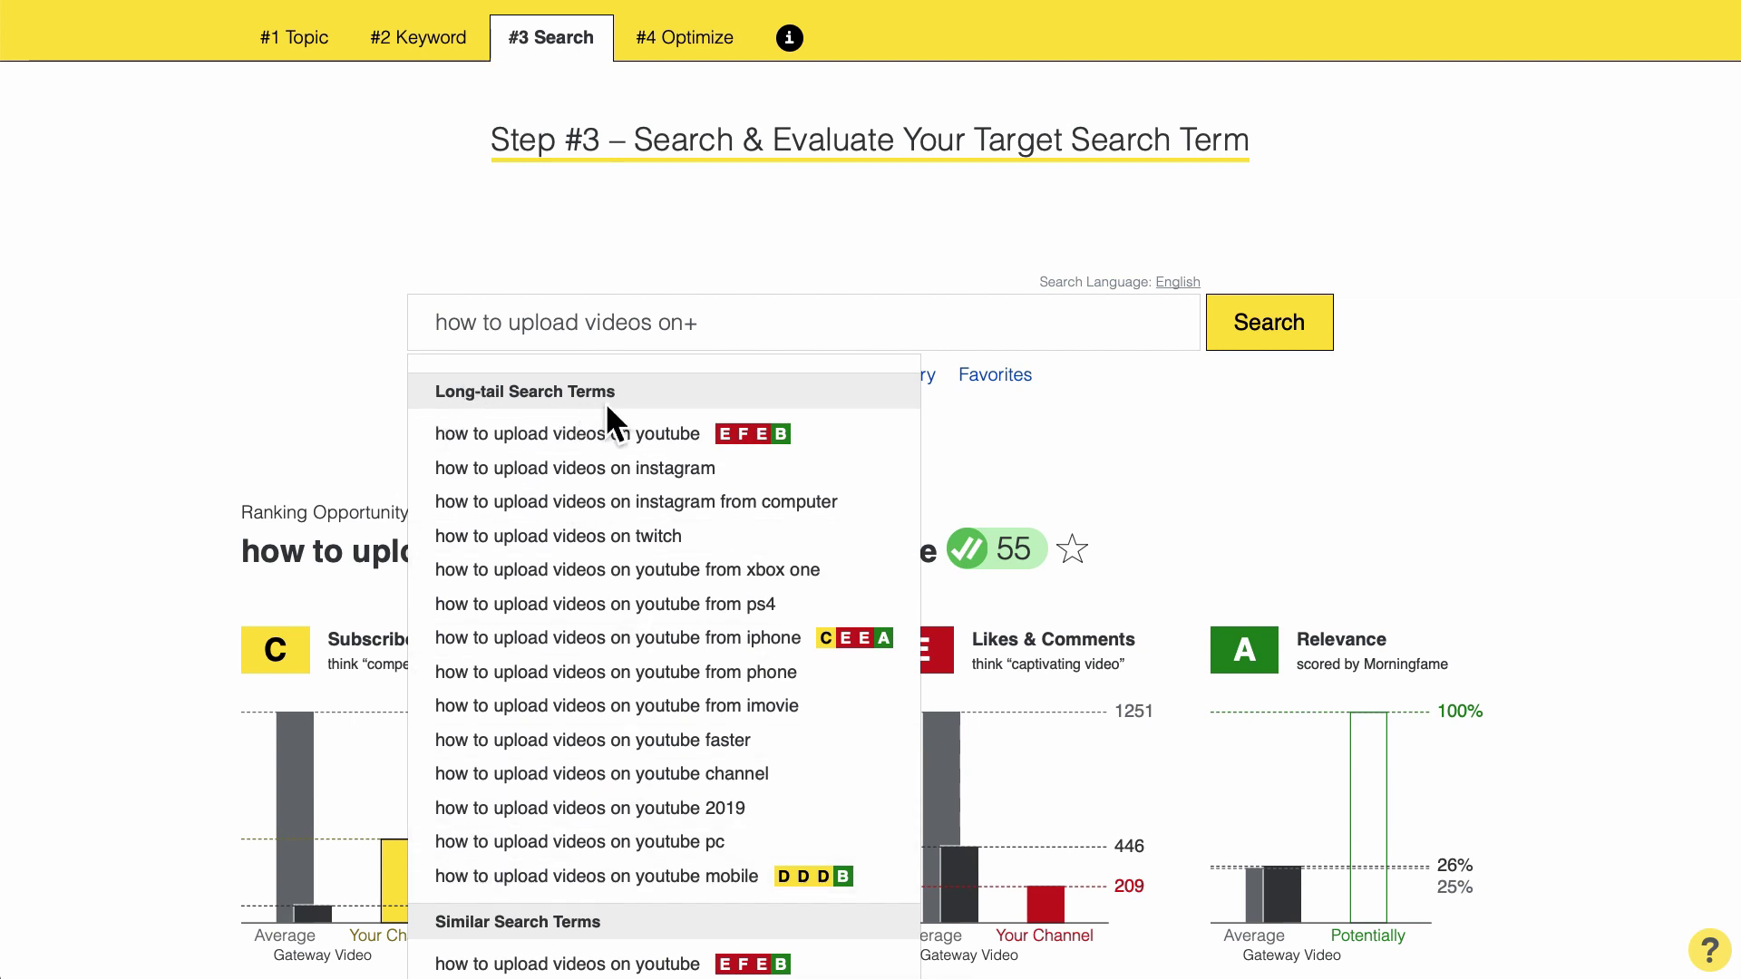
scroll(607, 423, "down", 4)
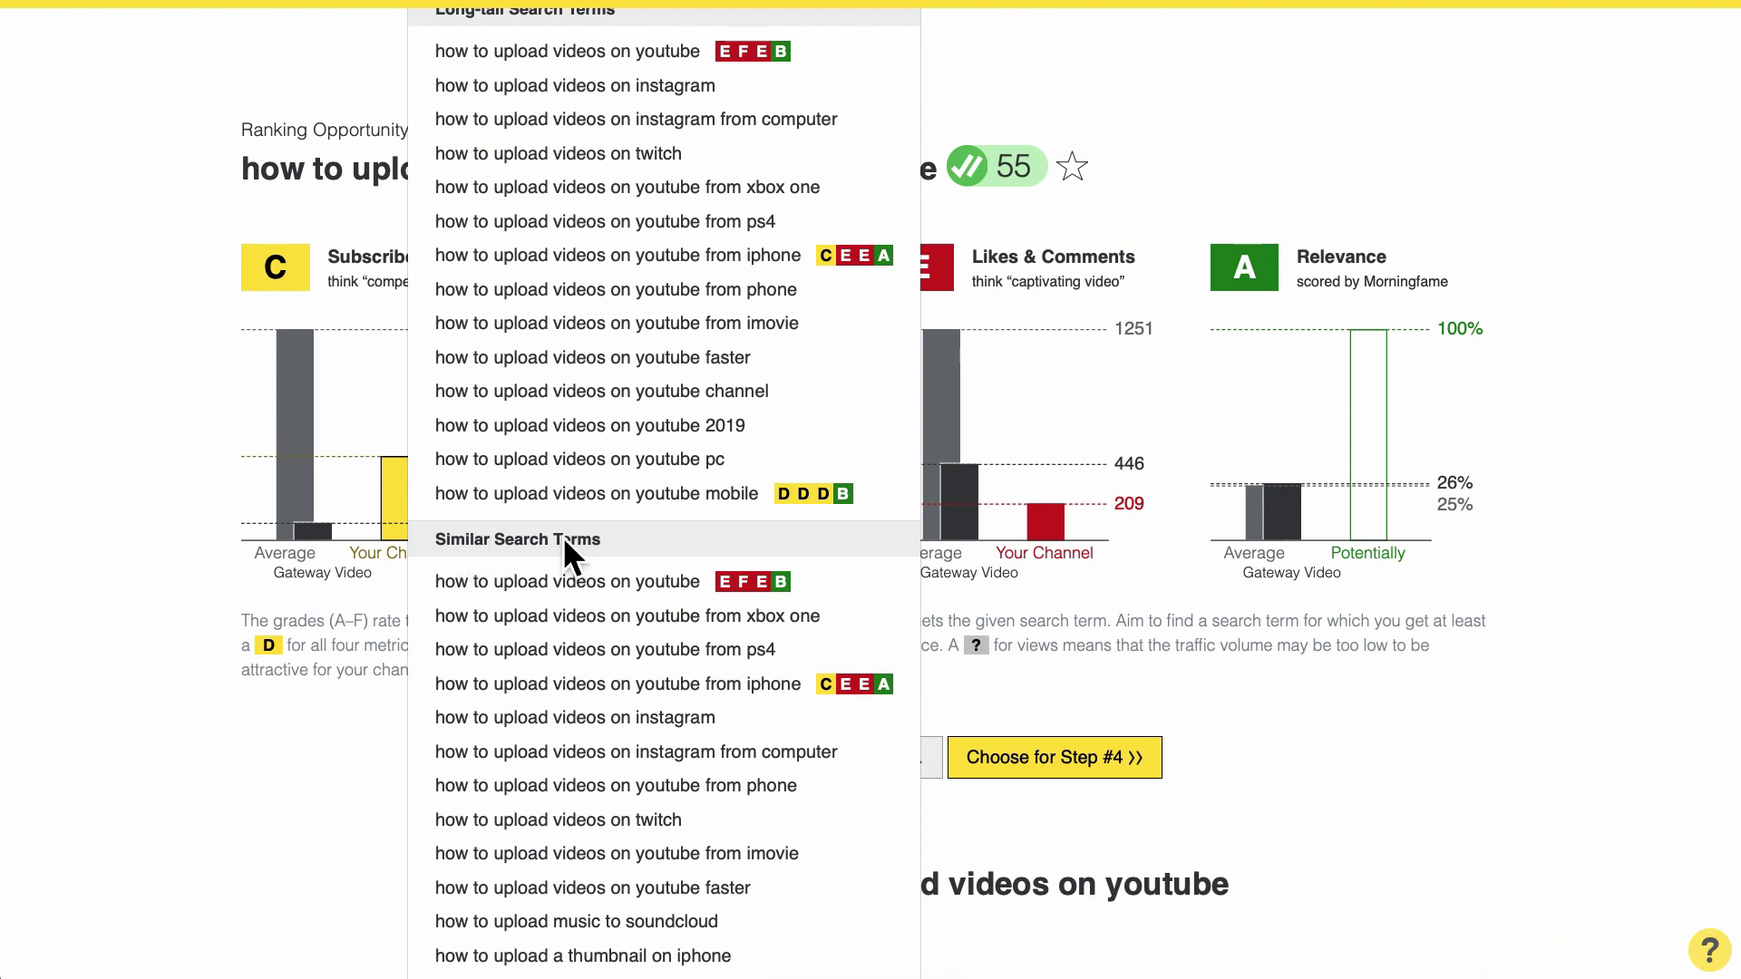
scroll(593, 539, "up", 2)
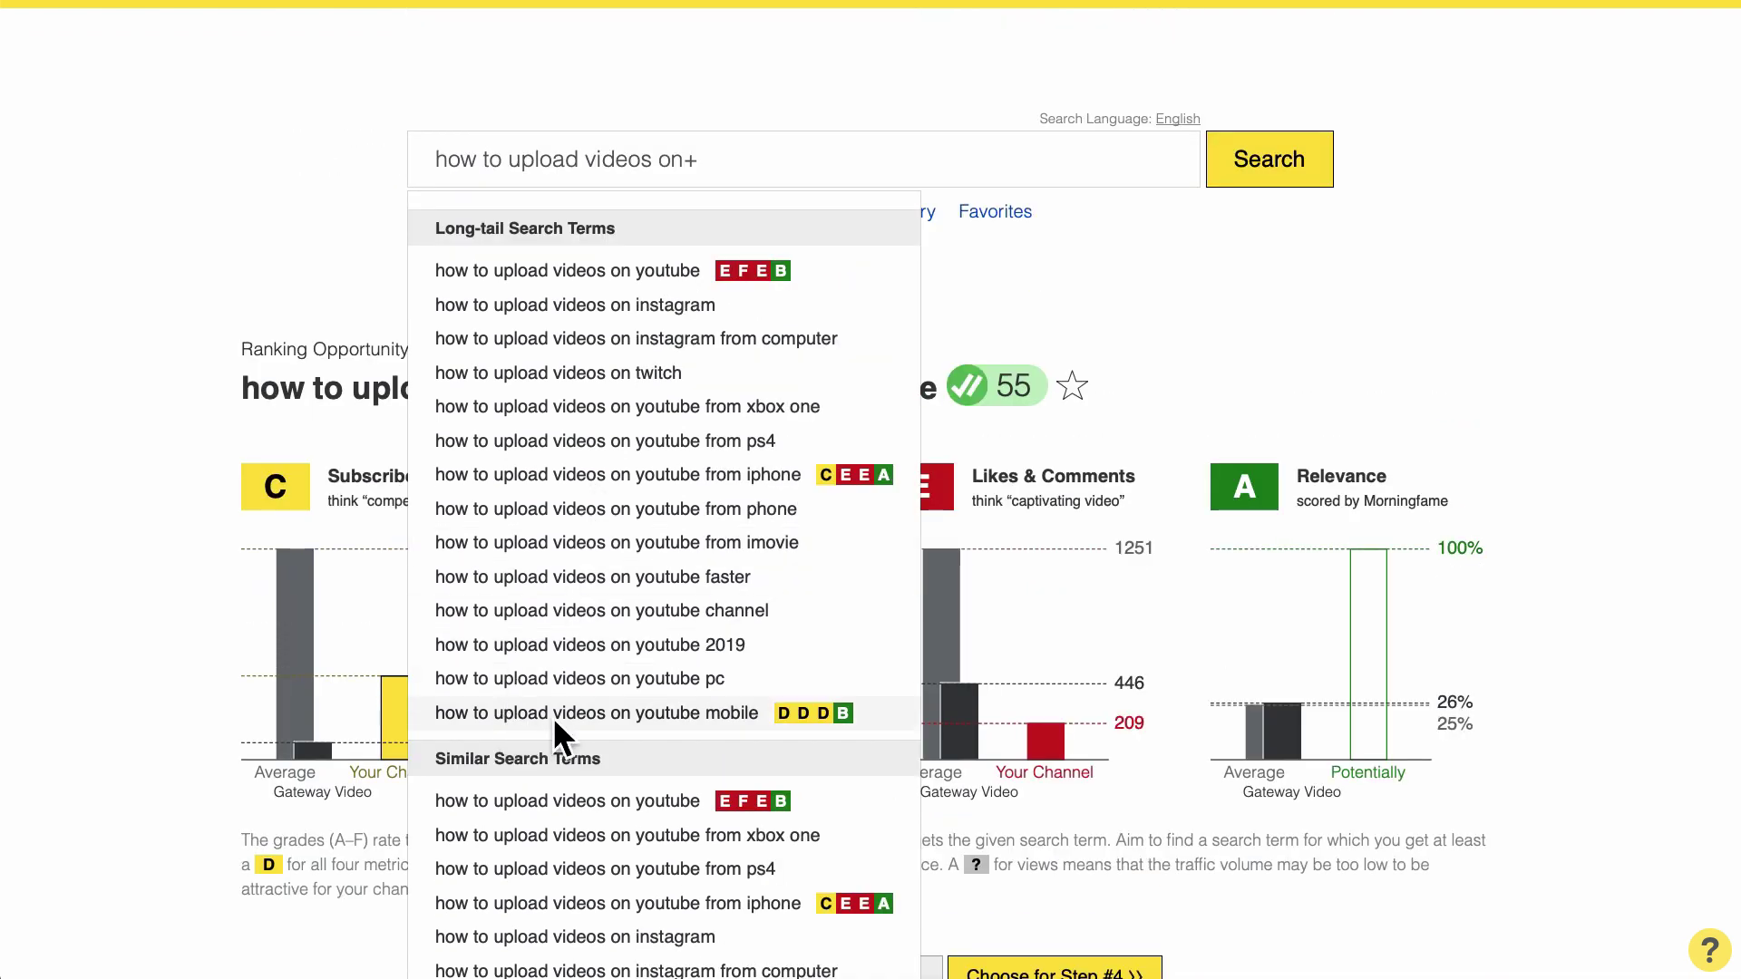
left_click(683, 714)
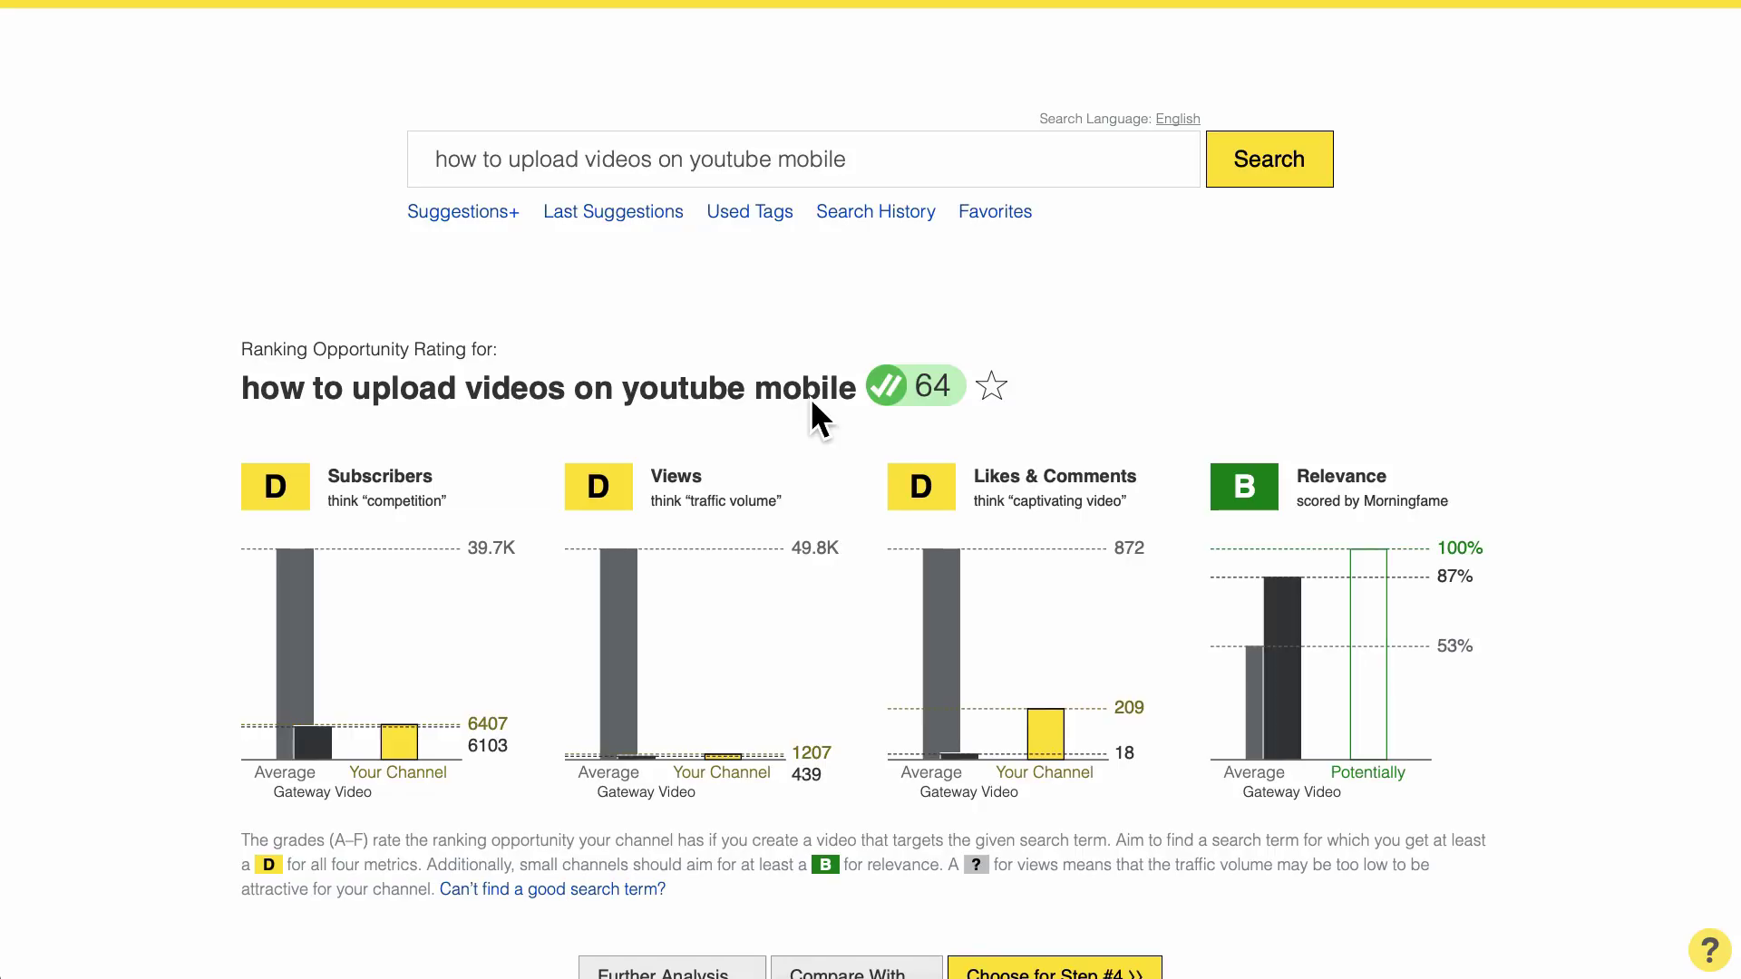
Step: Replace the search term with "youtube views" and evaluate its ranking opportunity
left_click_drag(862, 163, 430, 181)
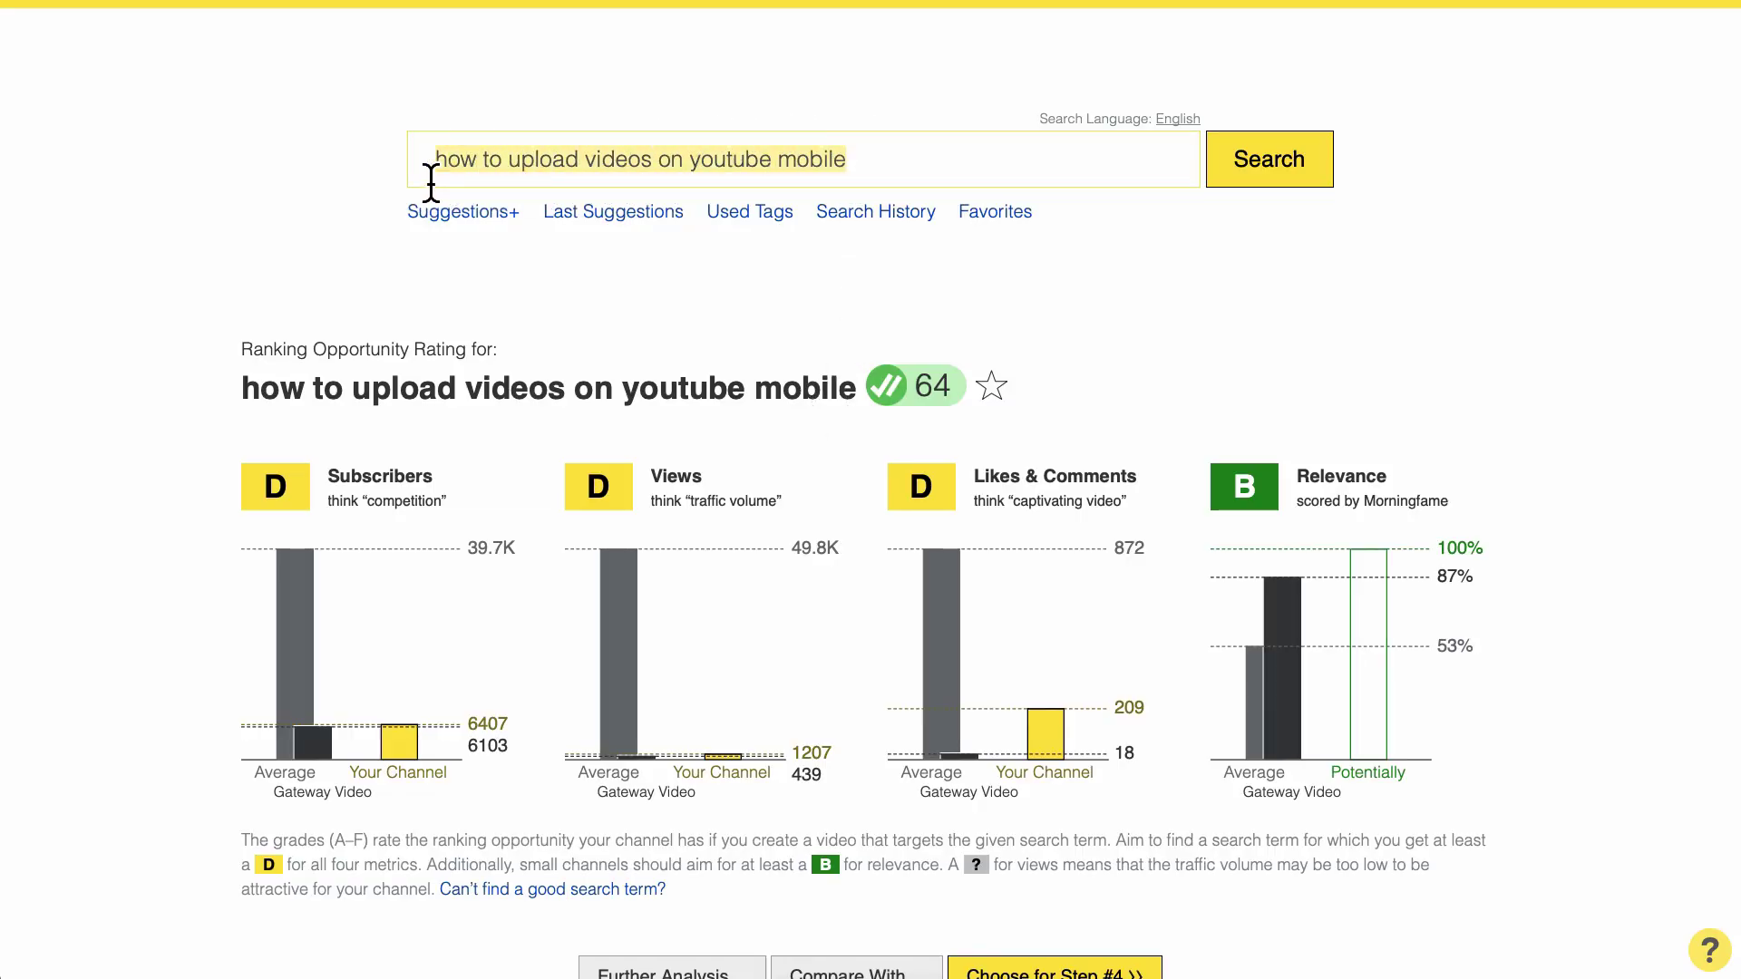
key("BackSpace")
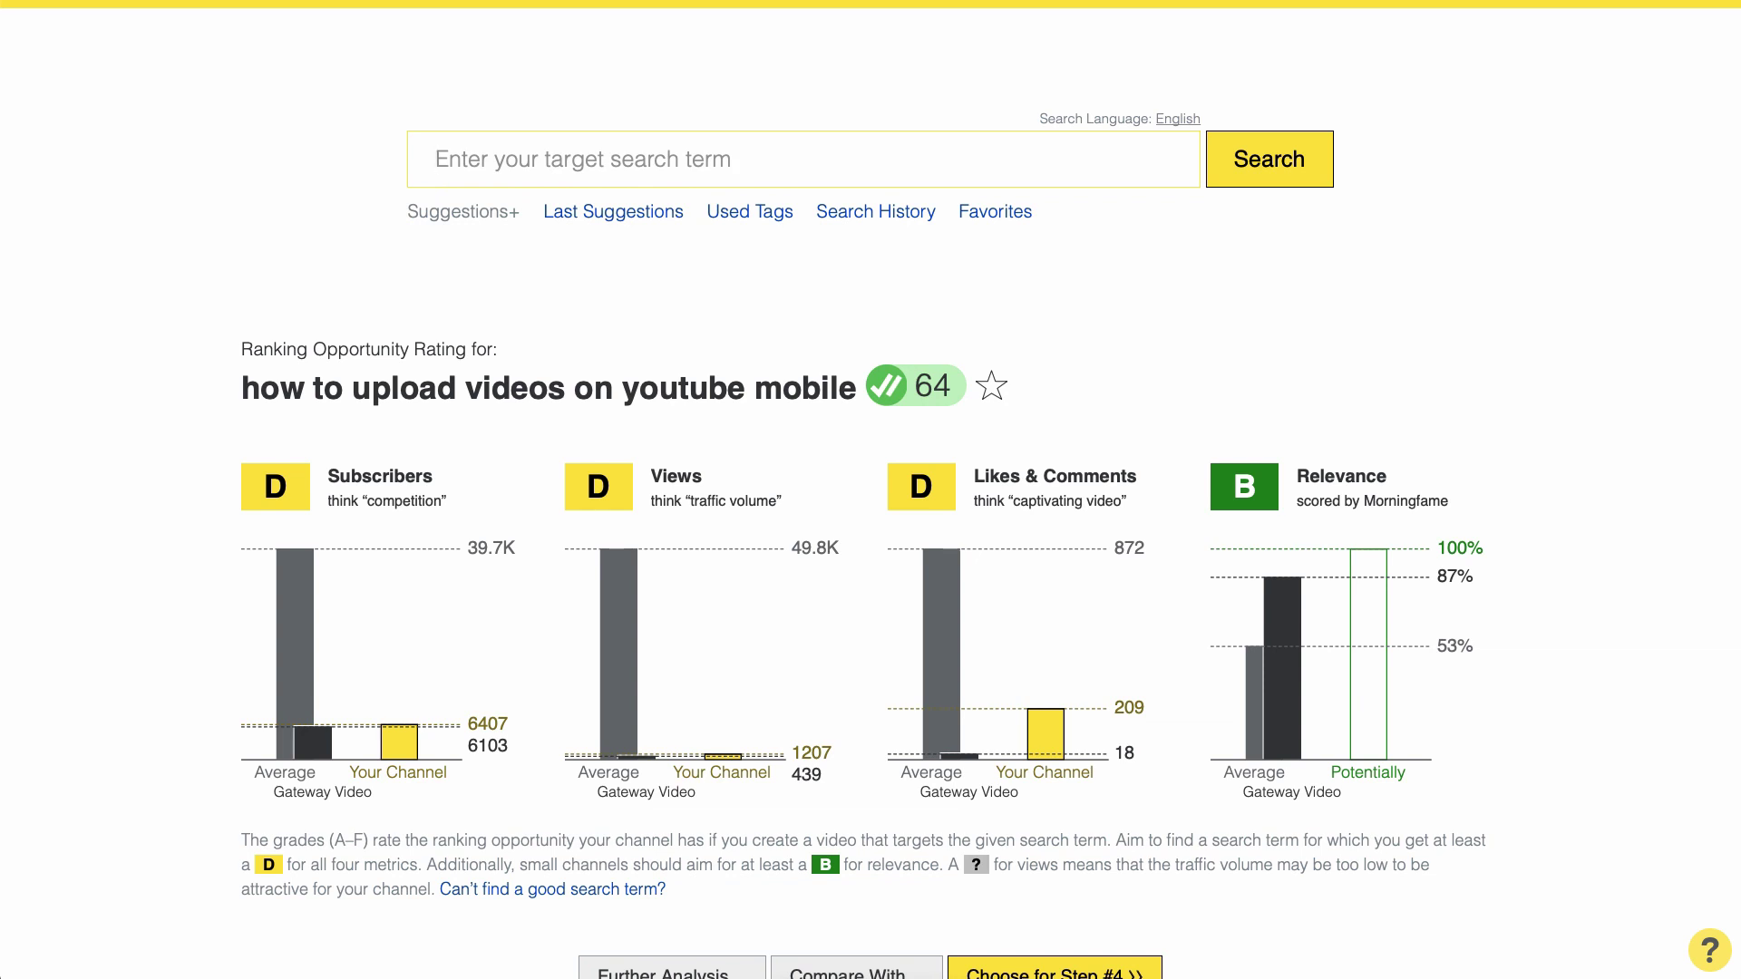
type("youtube ")
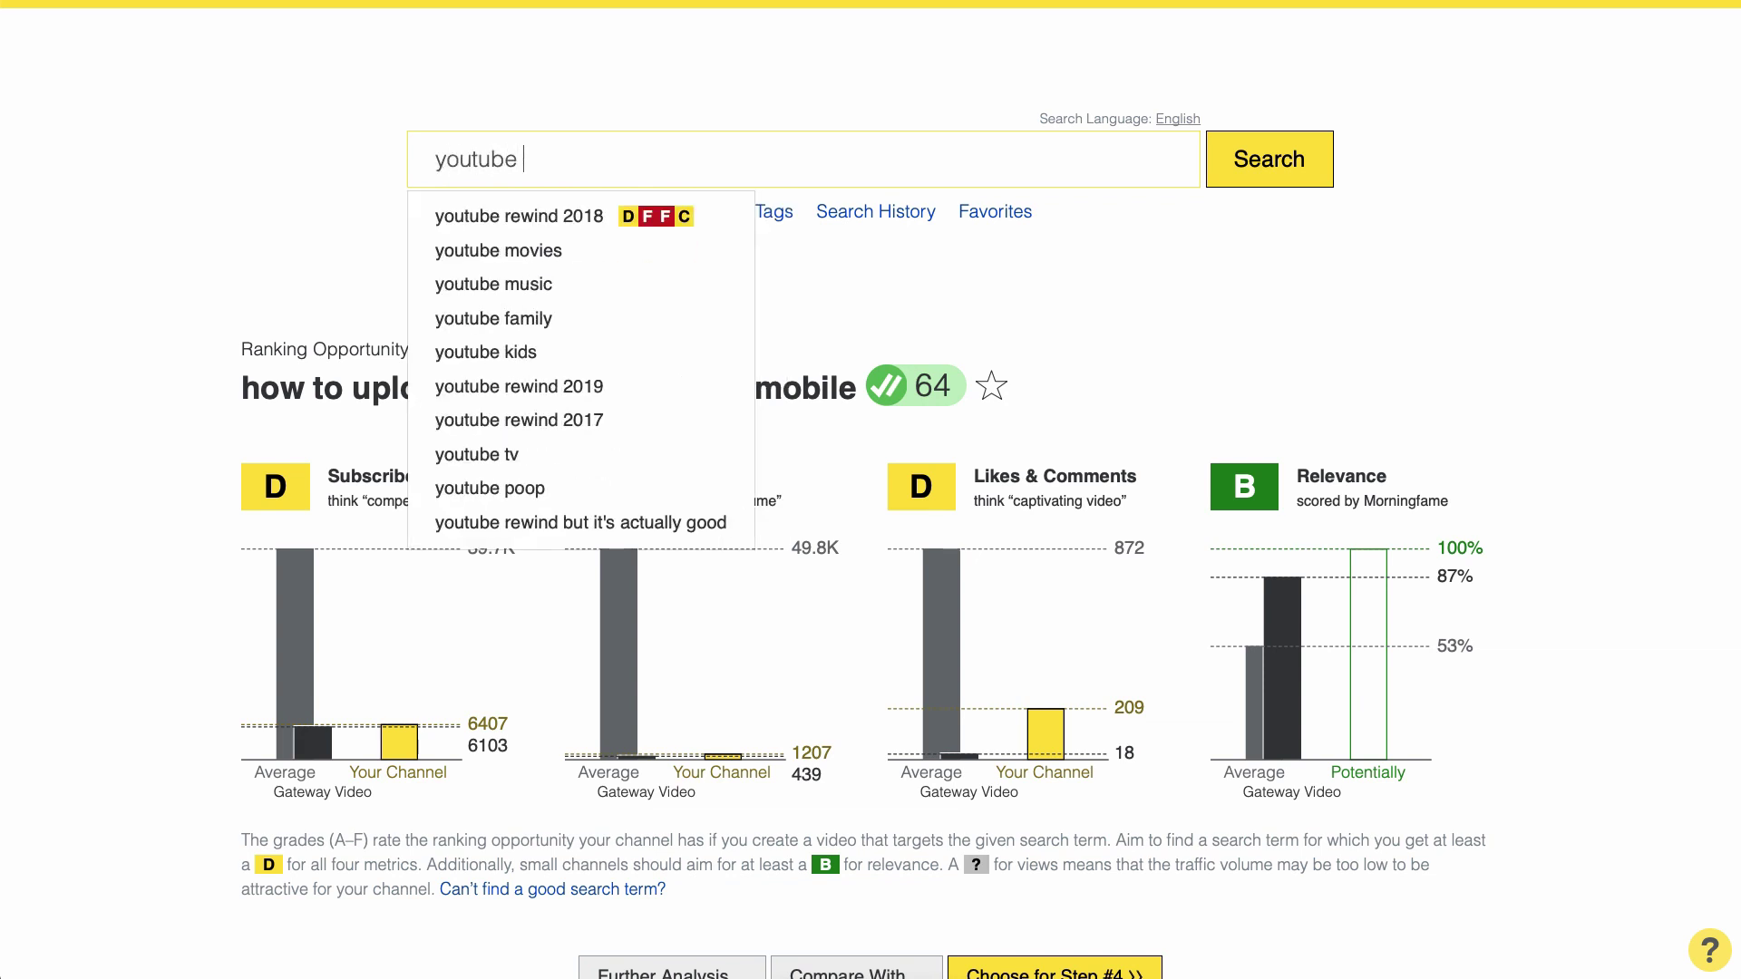
type("views")
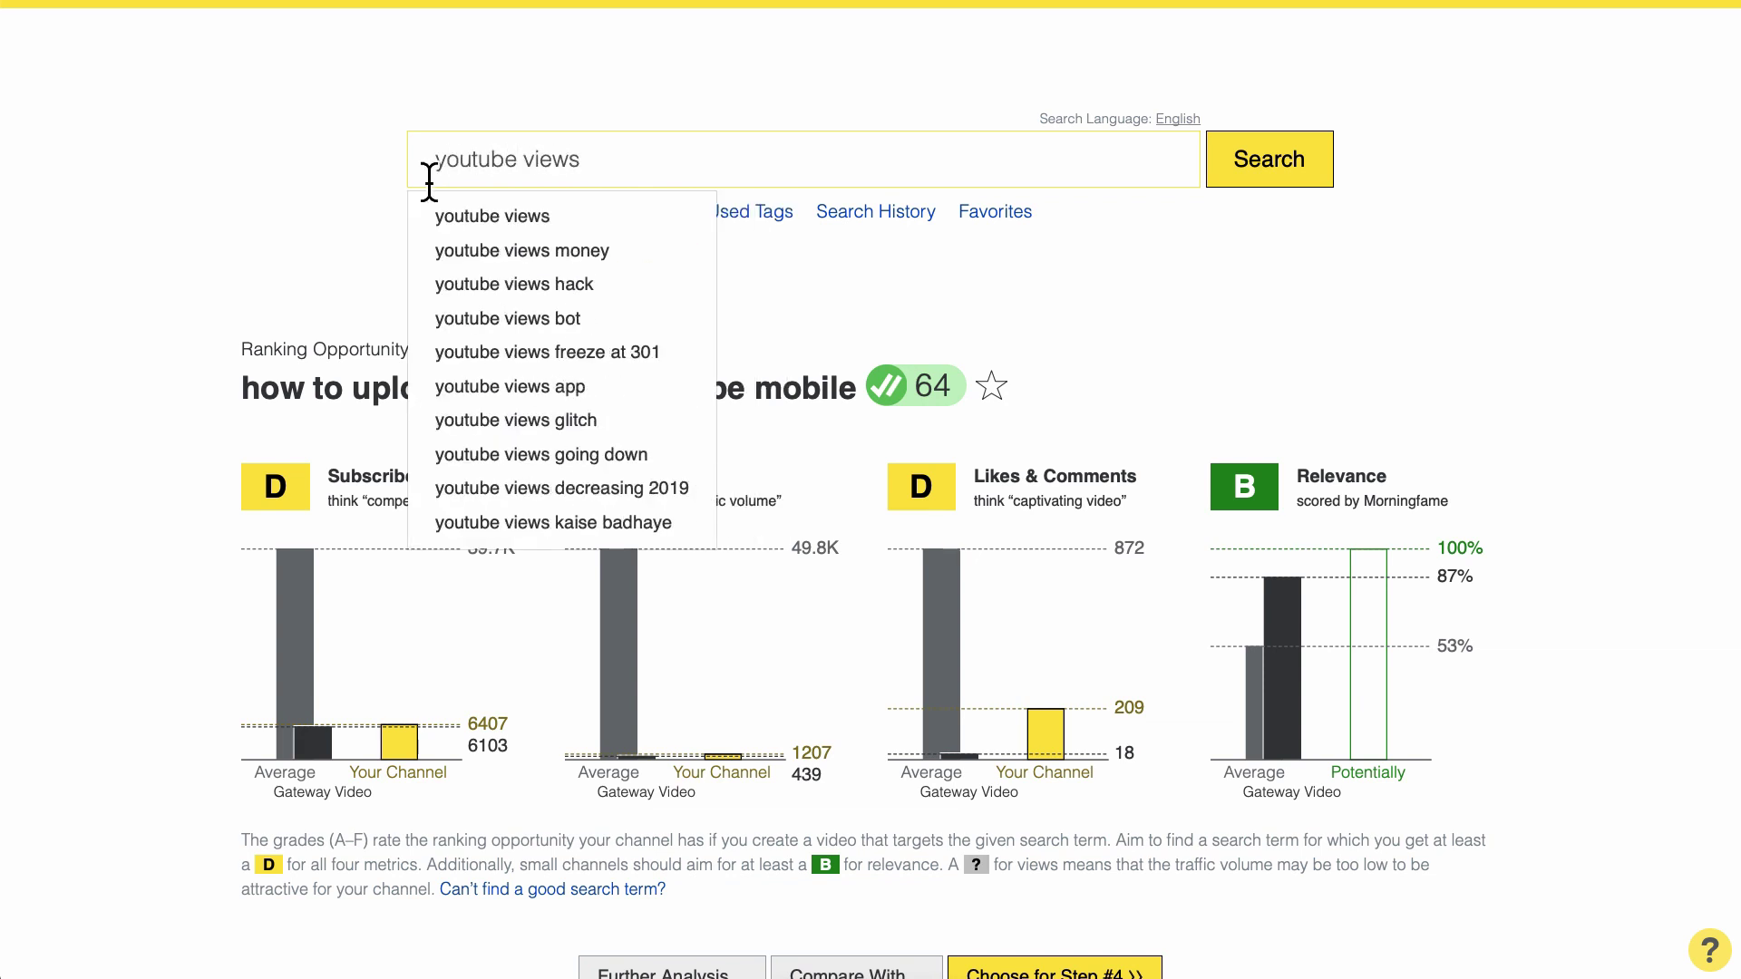
left_click(463, 214)
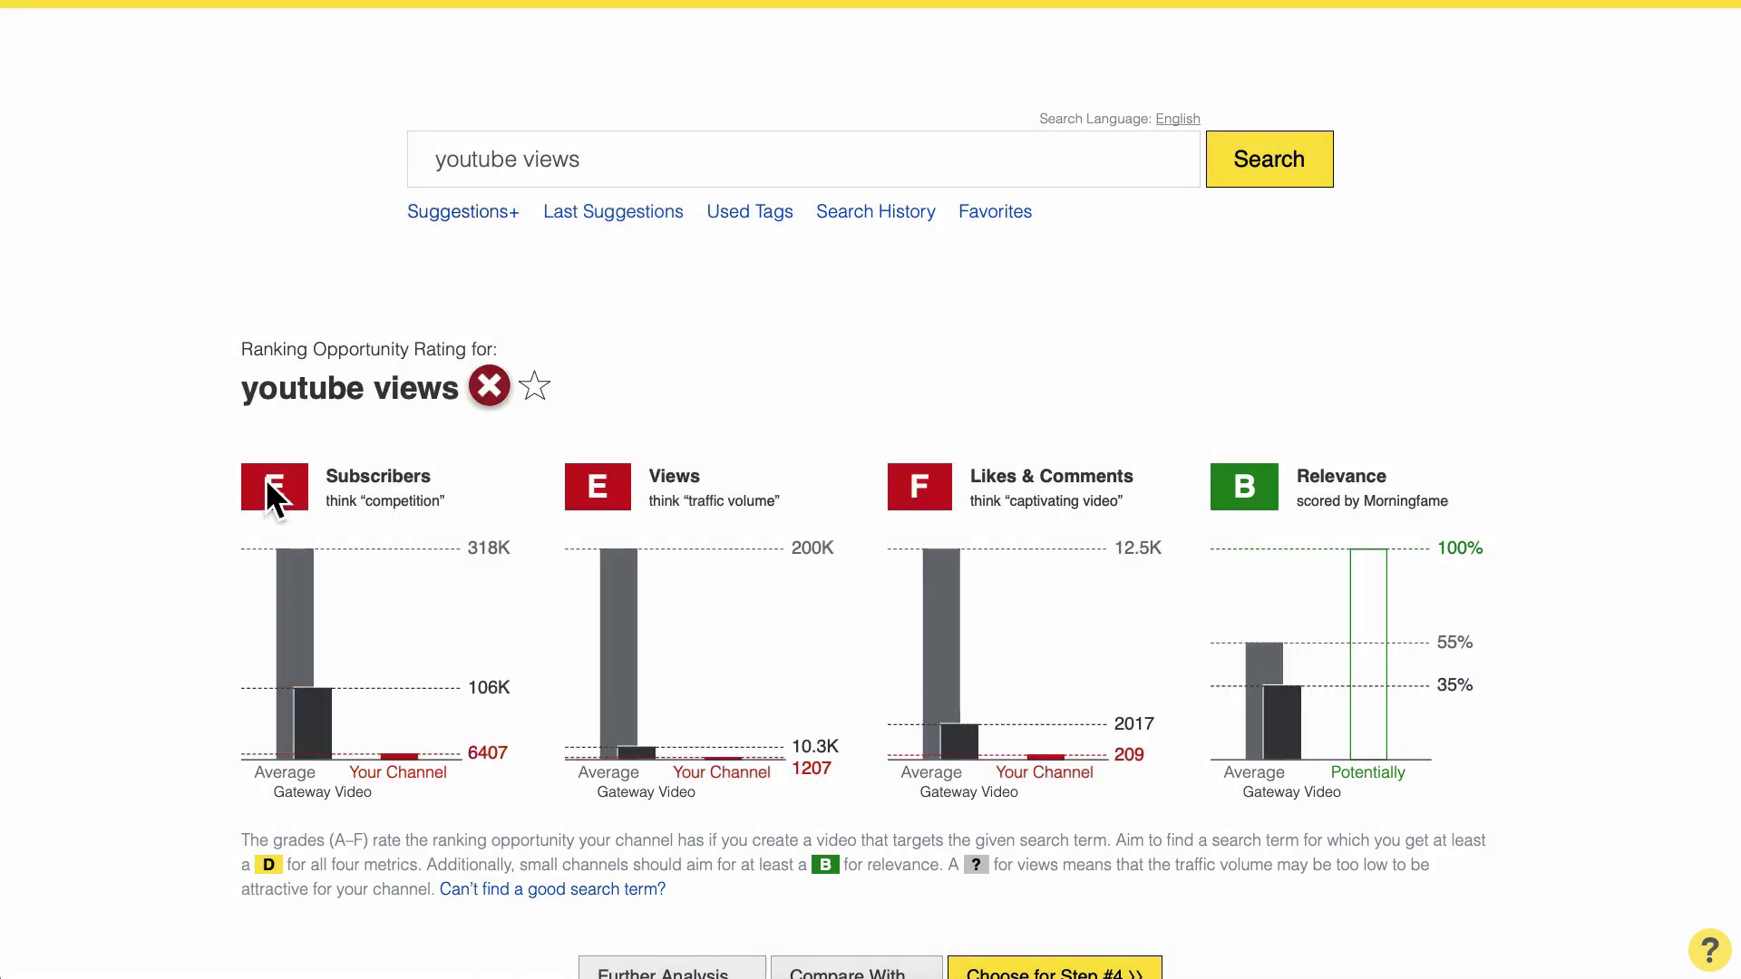
Step: Browse the suggestions for "youtube views" followed by each of the letters a, b, c and d
left_click(657, 178)
type("a")
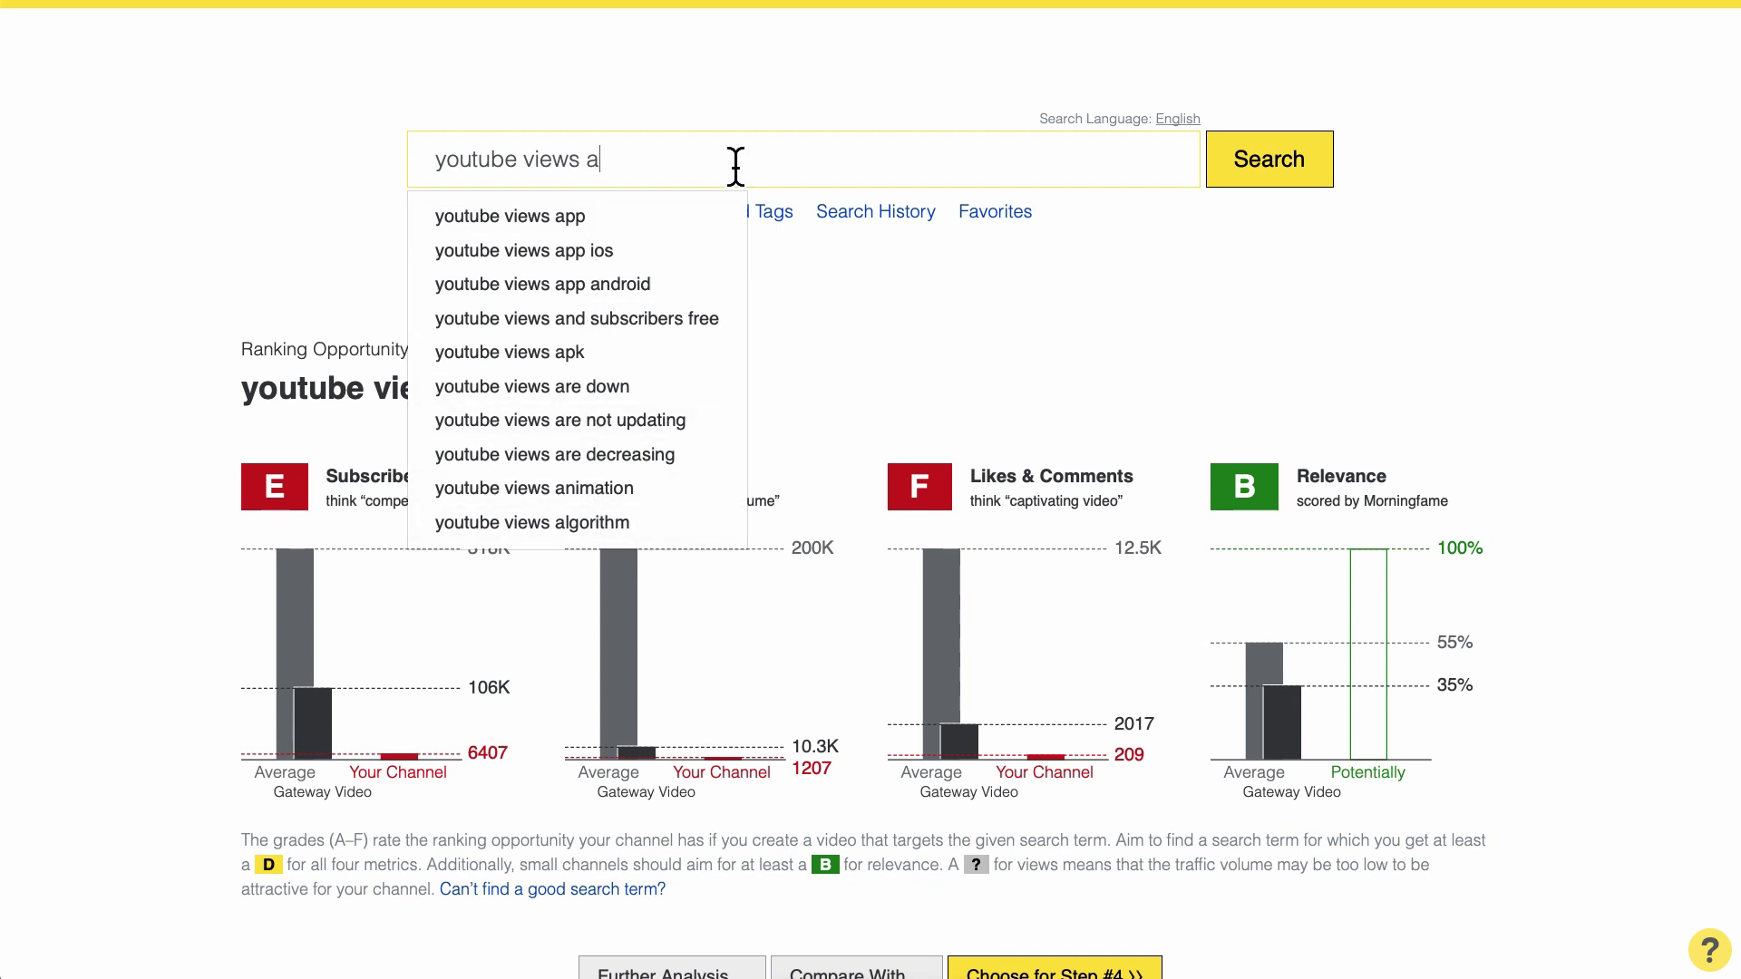
key("BackSpace")
type("b")
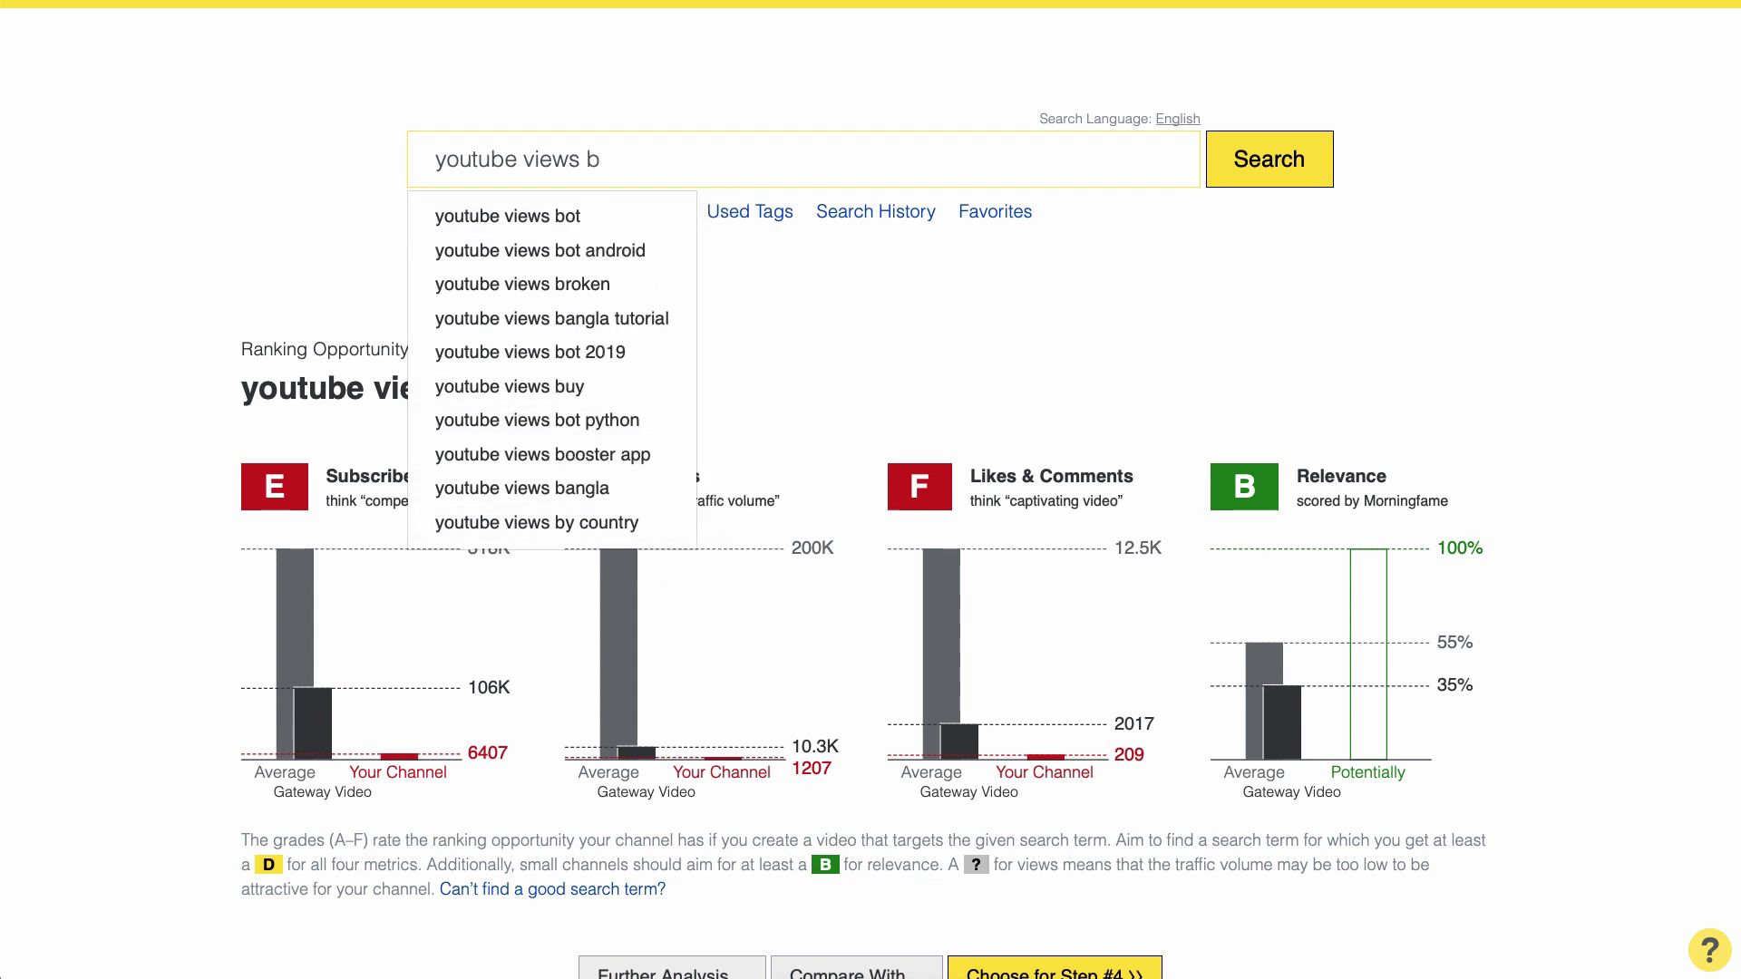
key("BackSpace")
type("c")
key("BackSpace")
type("d")
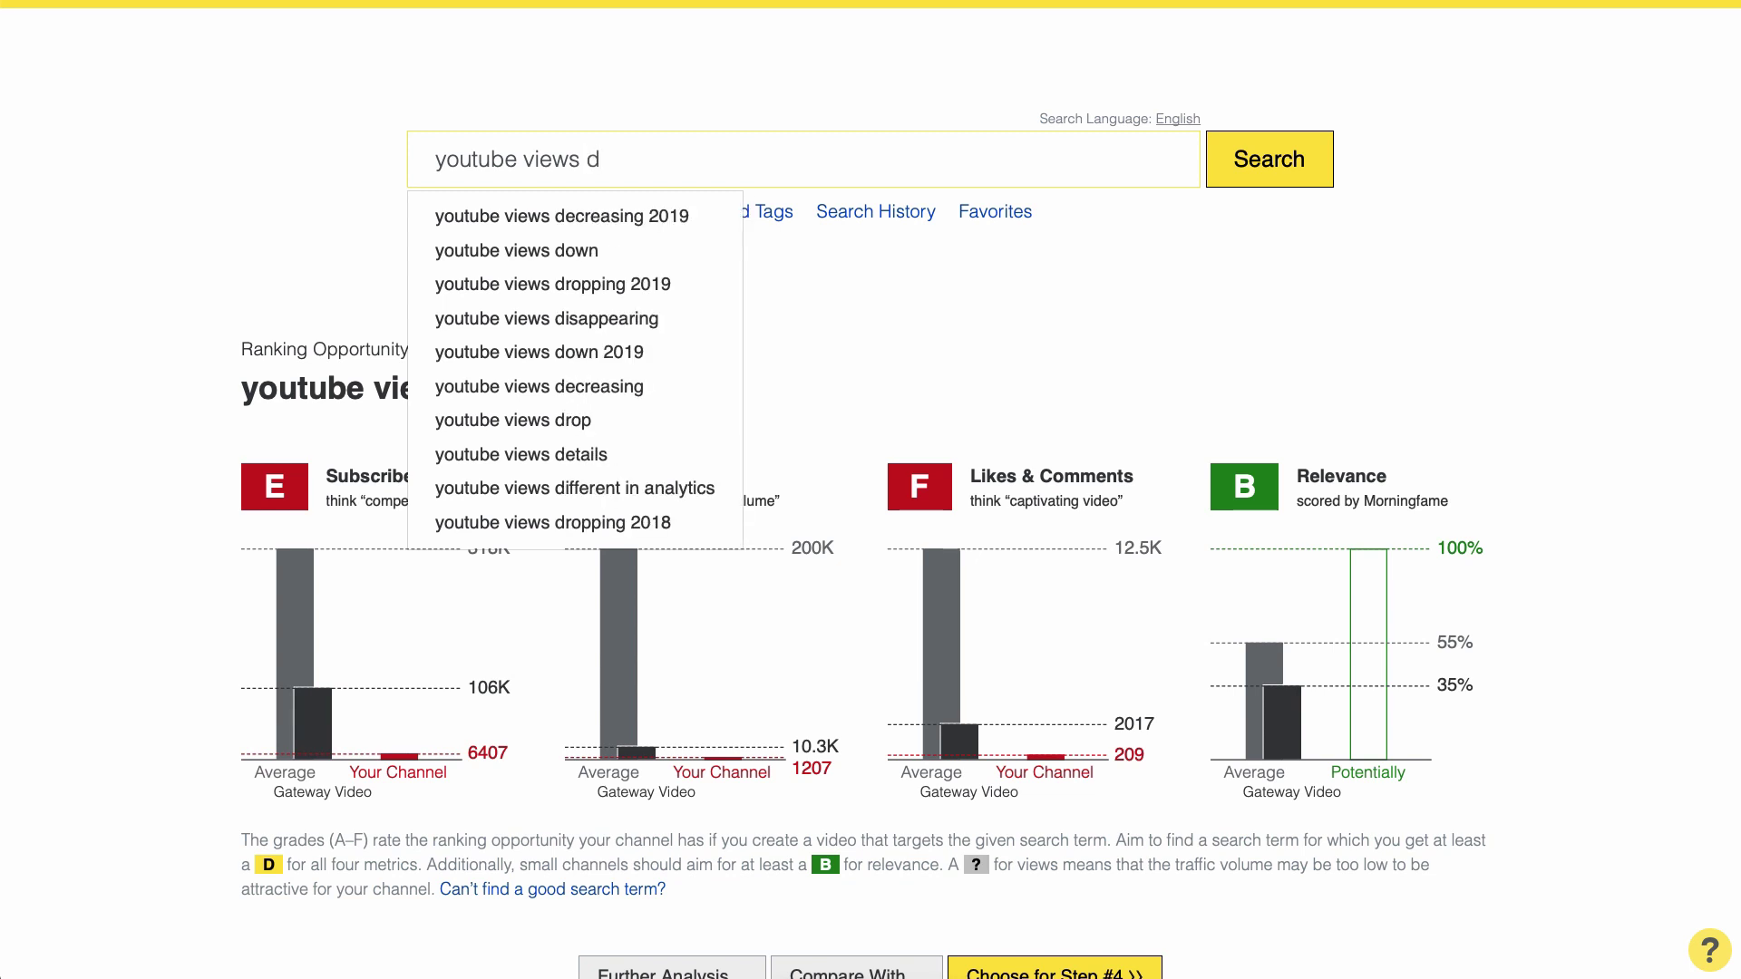
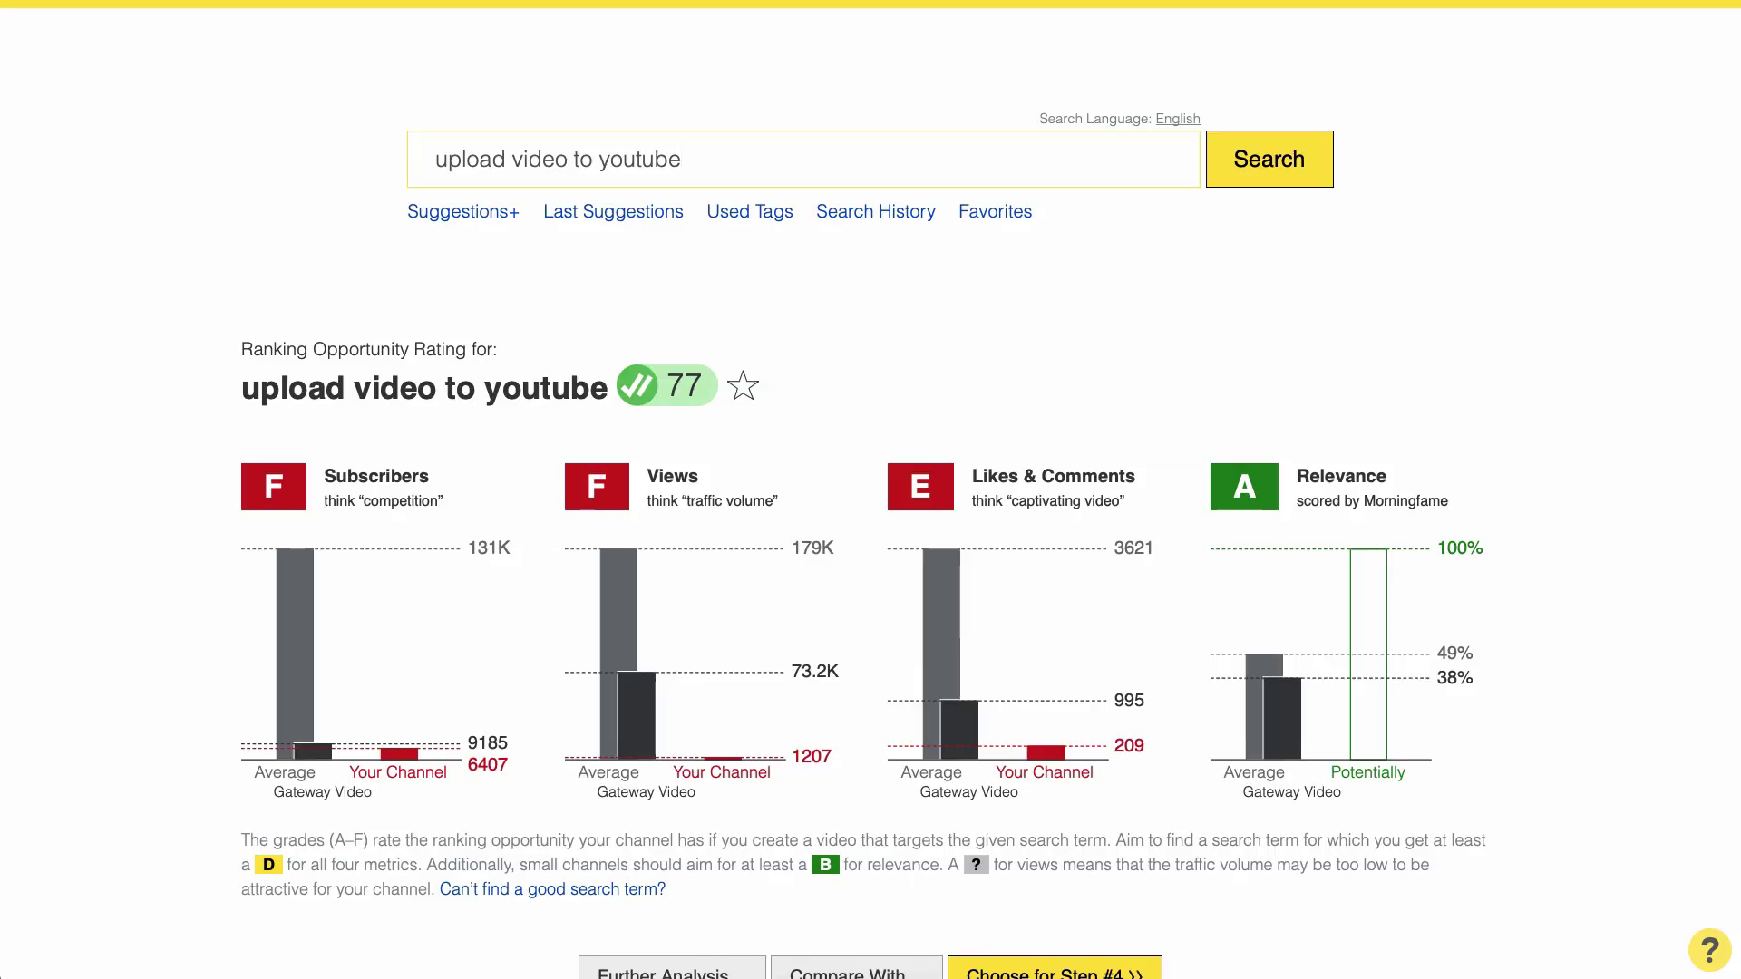
Step: Change "upload" to "uploading" in the search term and evaluate "uploading video to youtube"
left_click_drag(708, 159, 358, 180)
left_click(359, 174)
left_click(507, 164)
type("ing")
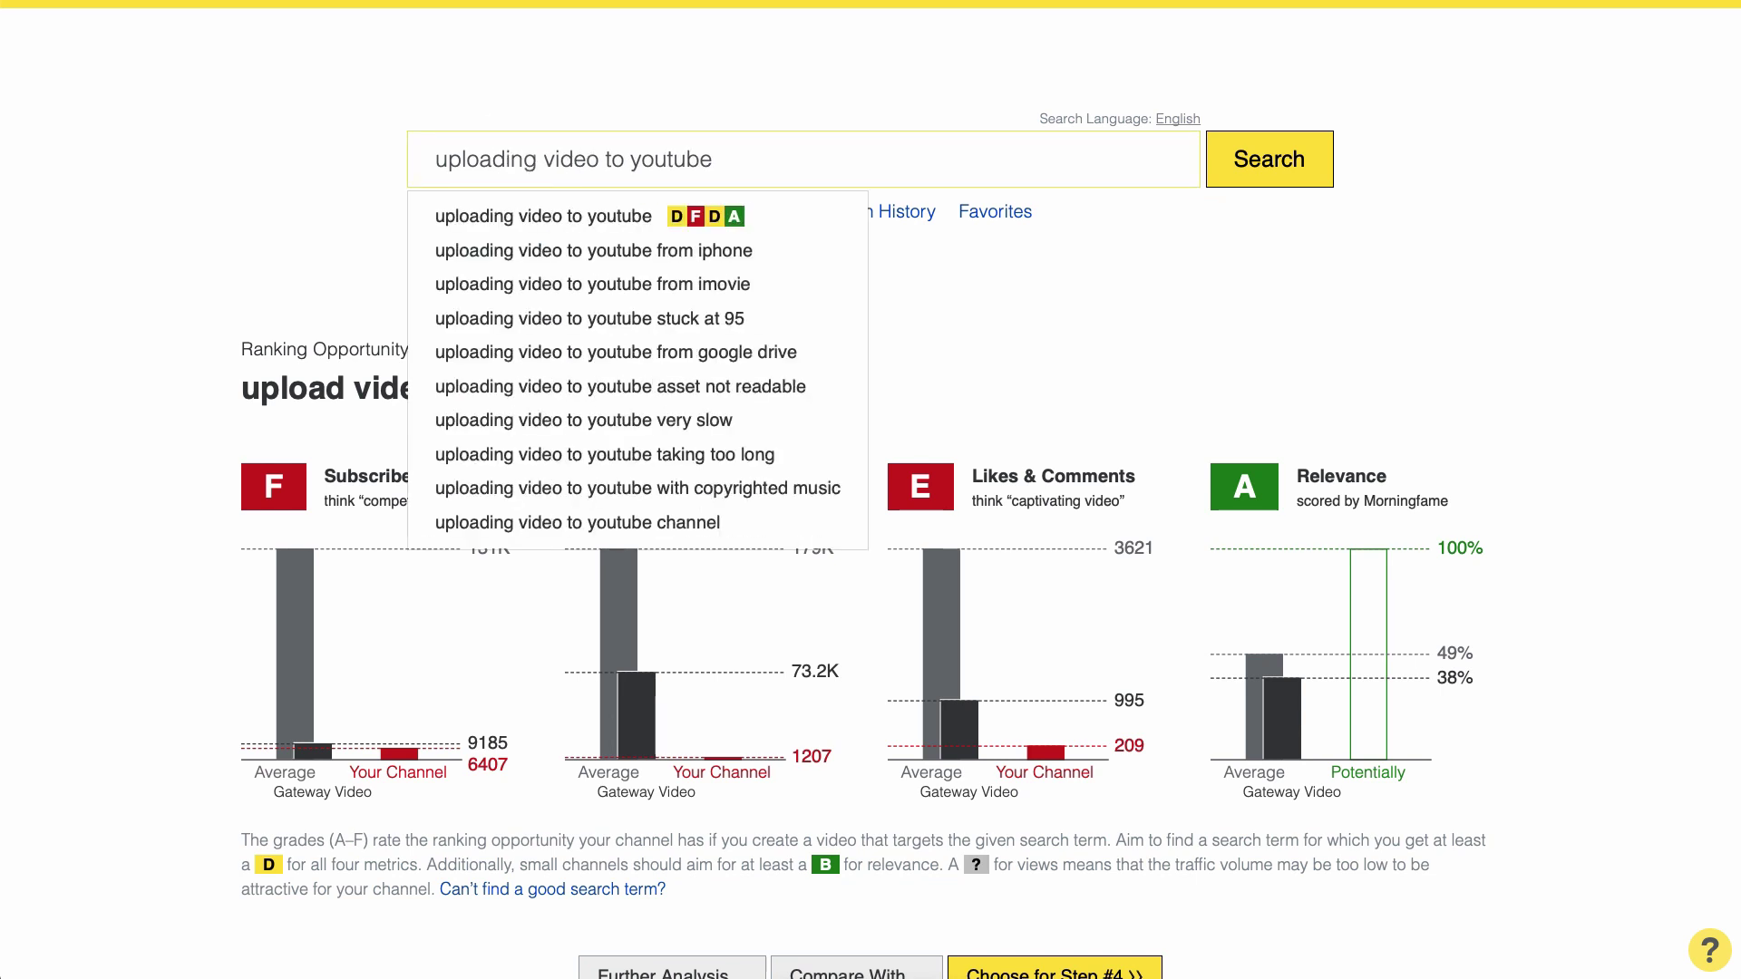
key("Down")
key("Return")
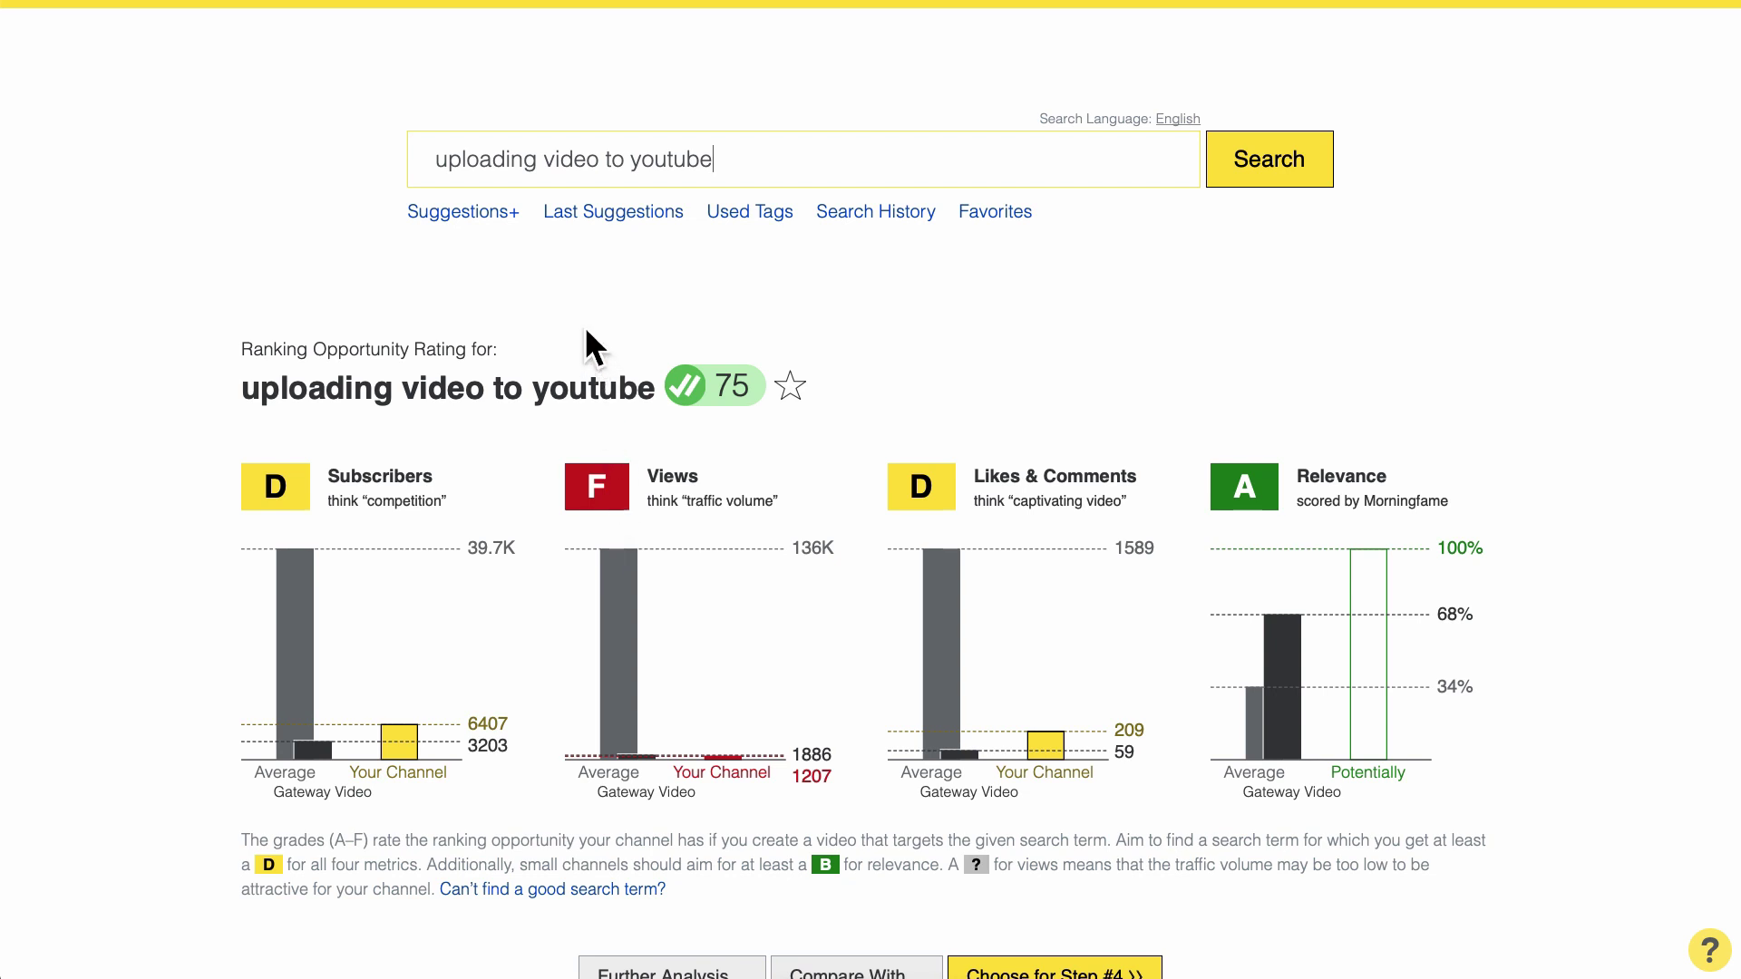
Step: Replace "uploading" with "publish" and evaluate the search term "publish video to youtube"
double_click(485, 169)
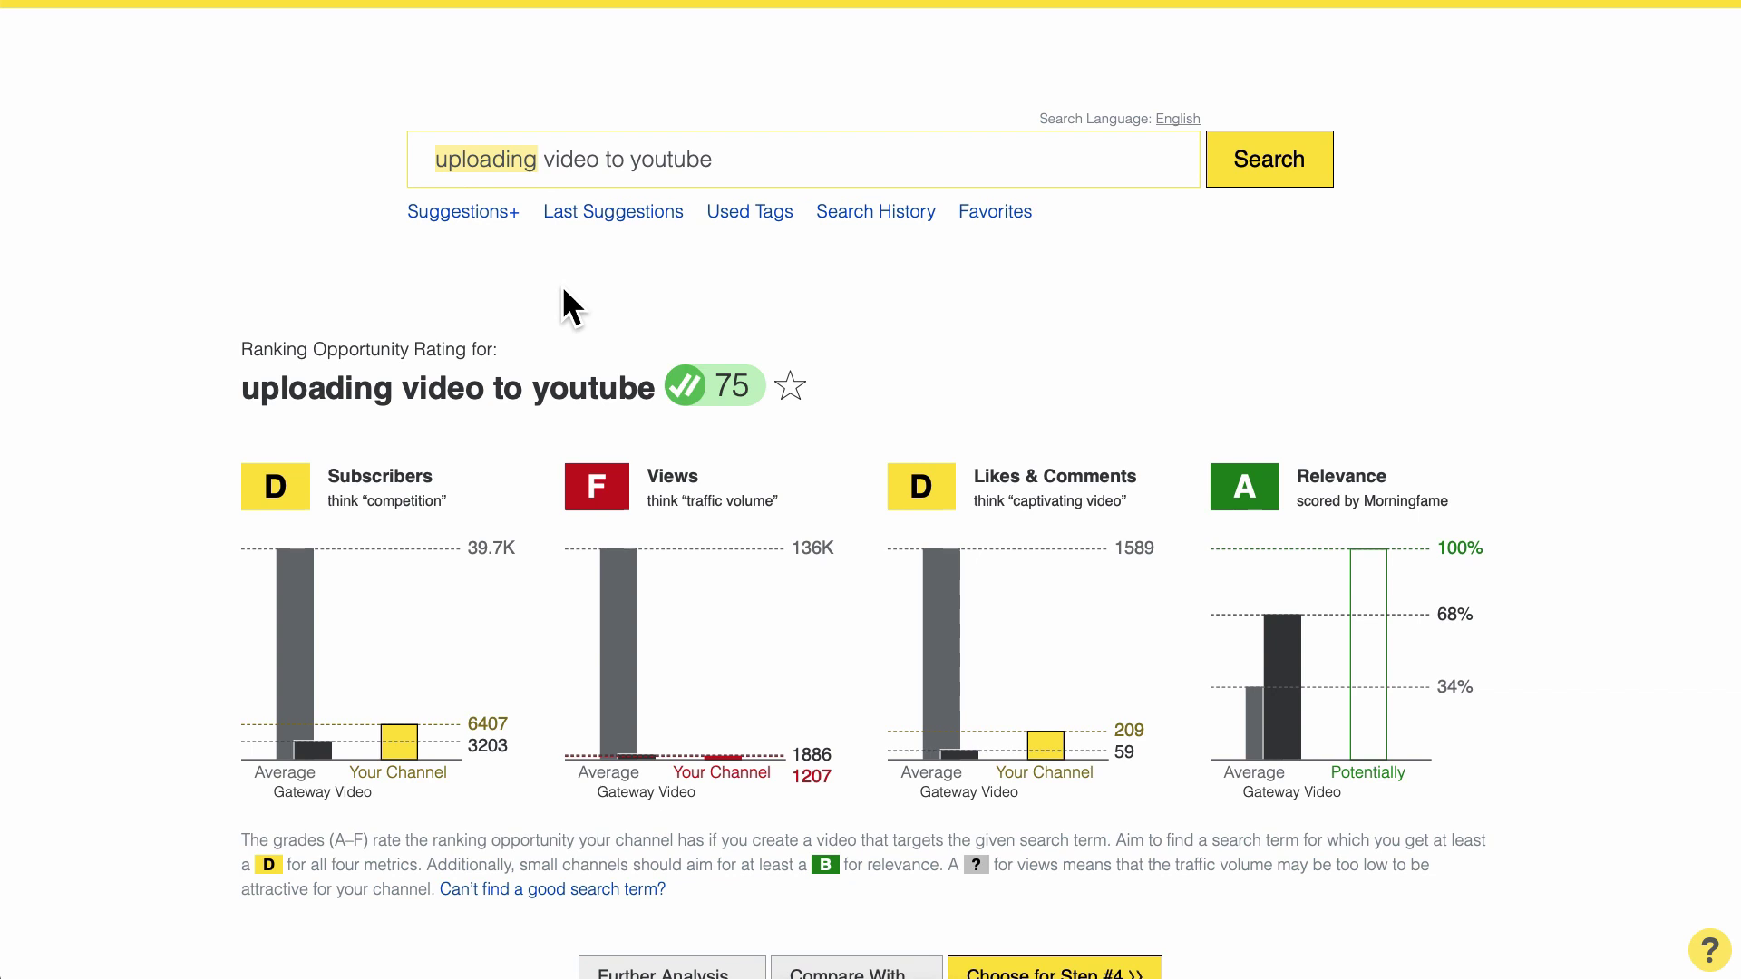
type("publish")
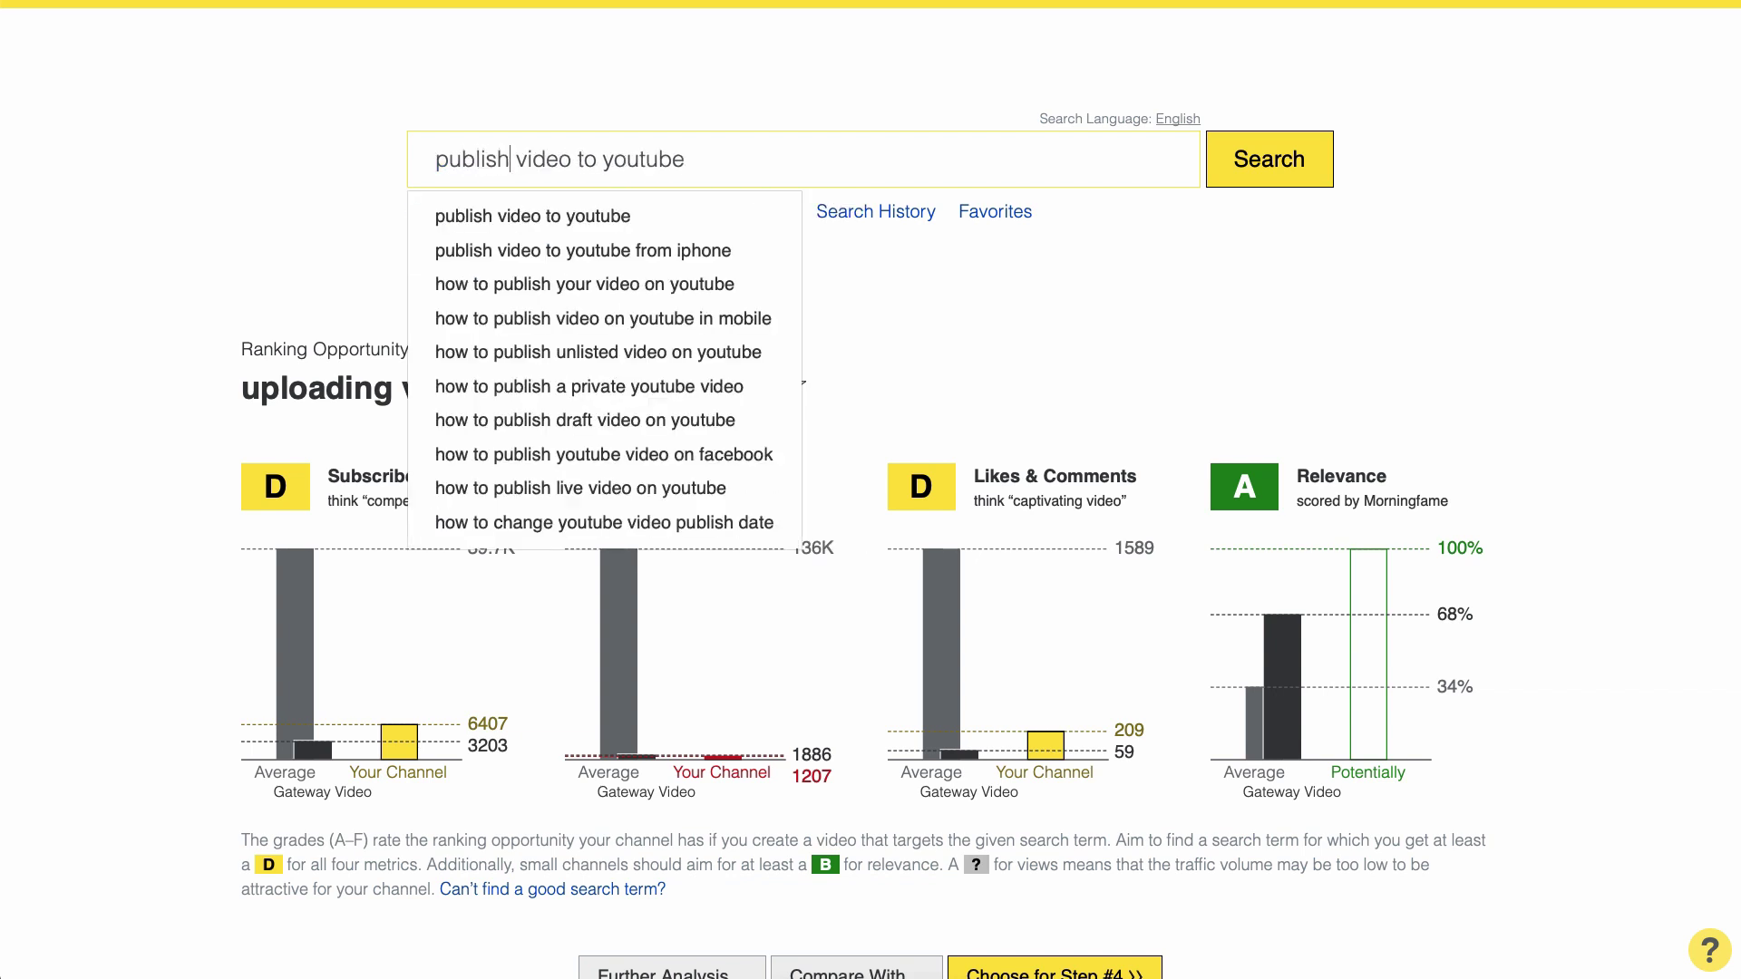
key("Return")
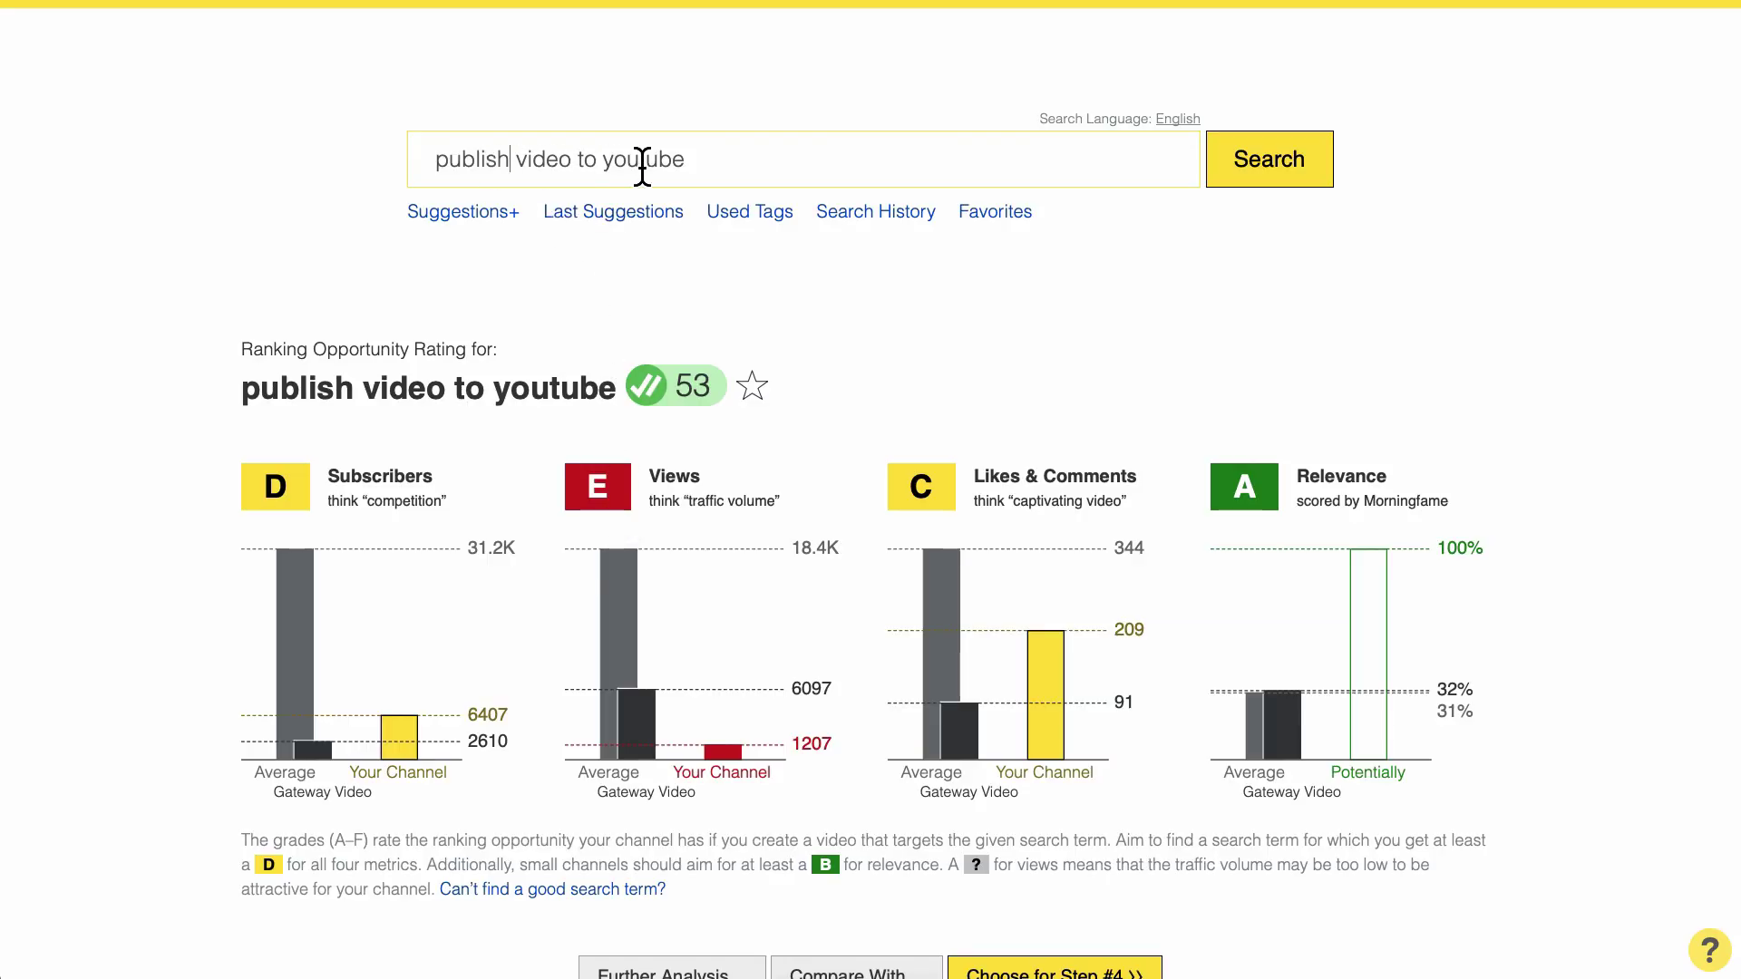
Step: Add "how to" at the start of the search term and evaluate "how to publish video to youtube"
left_click(441, 172)
type("how to")
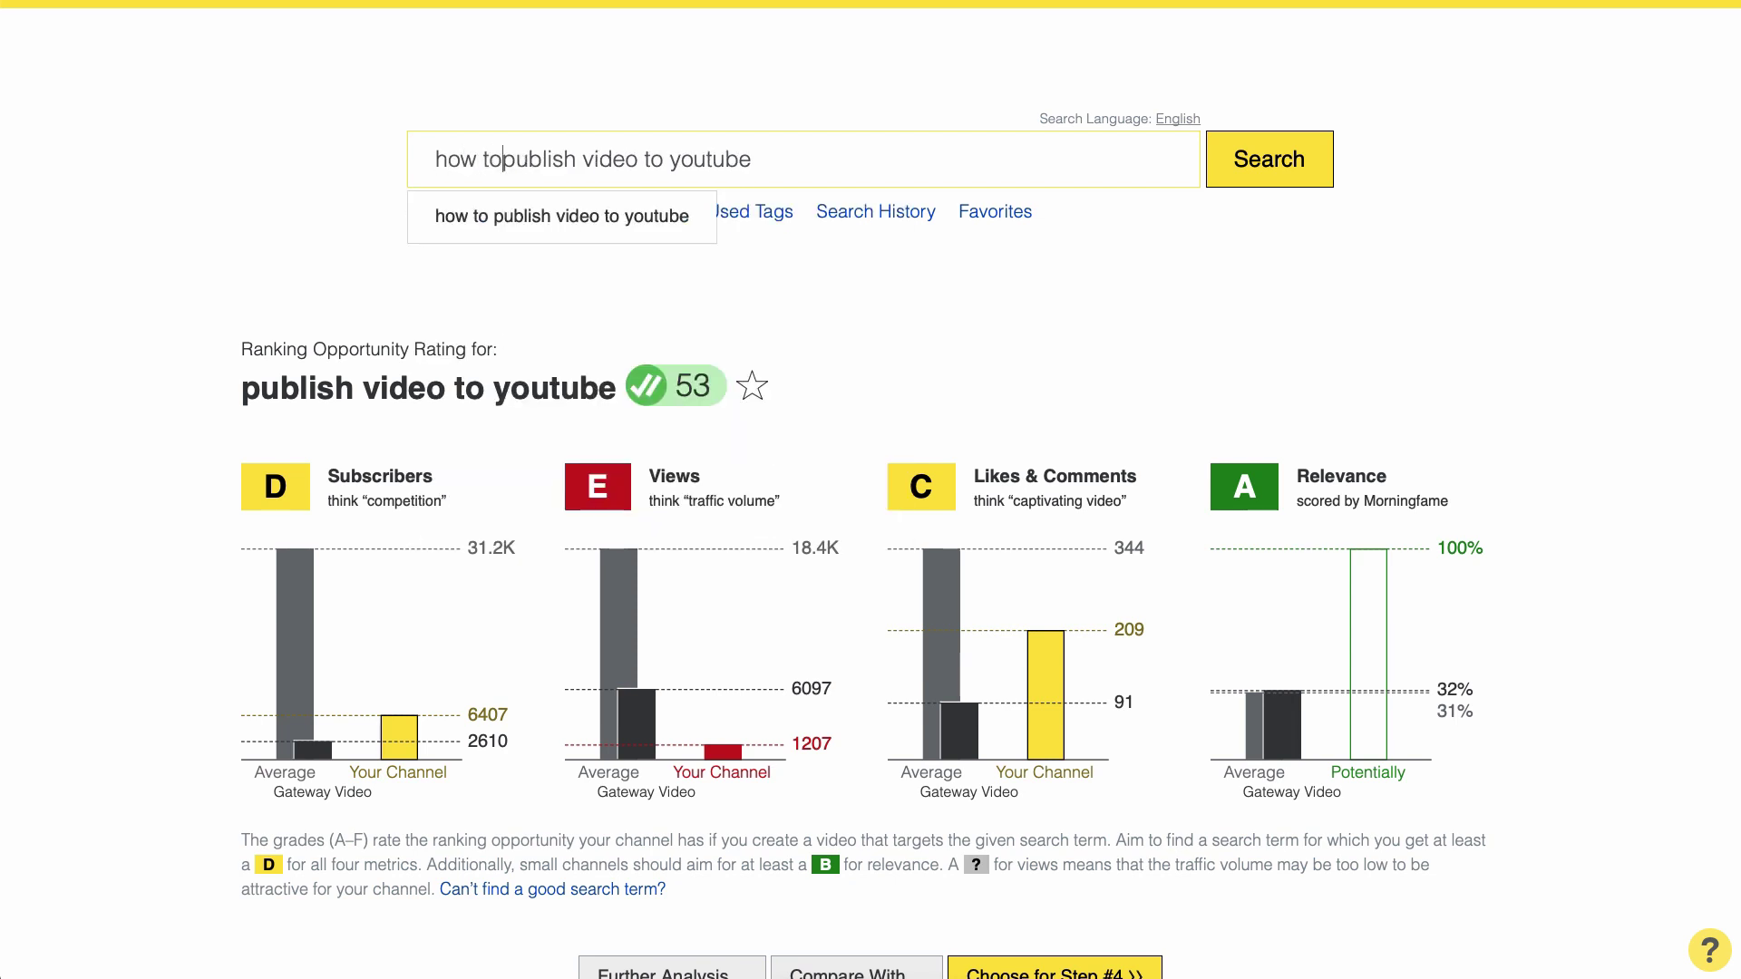
key("Return")
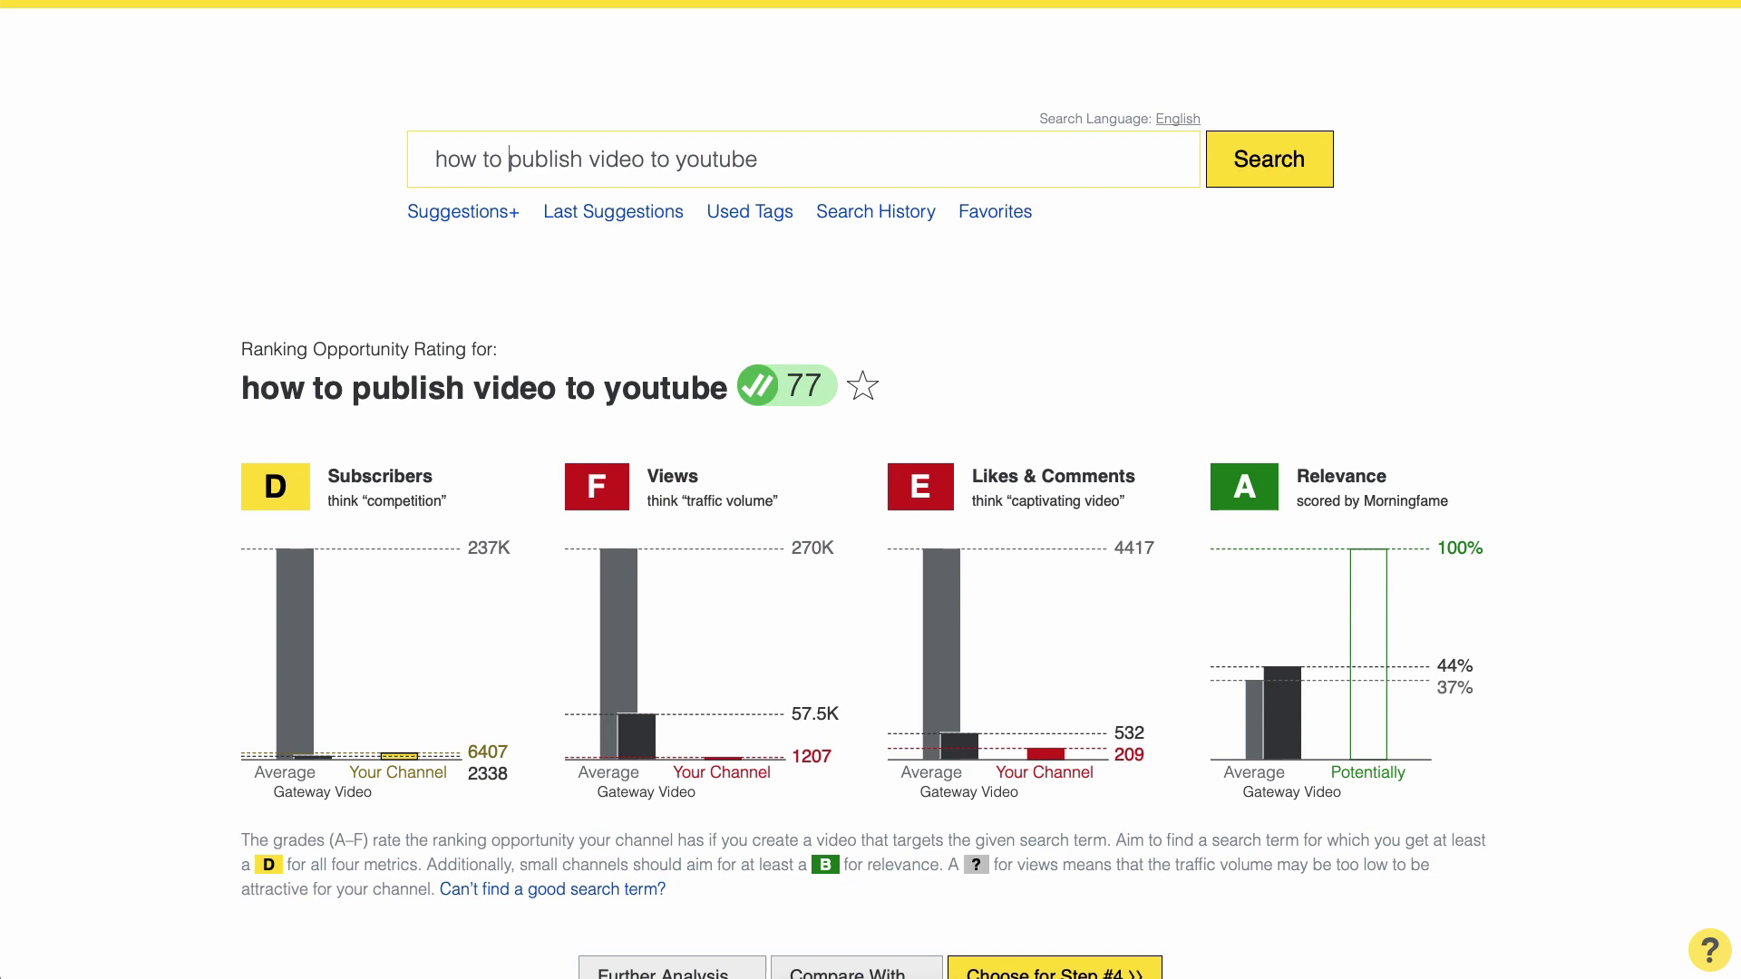
left_click_drag(437, 166, 507, 163)
left_click(360, 167)
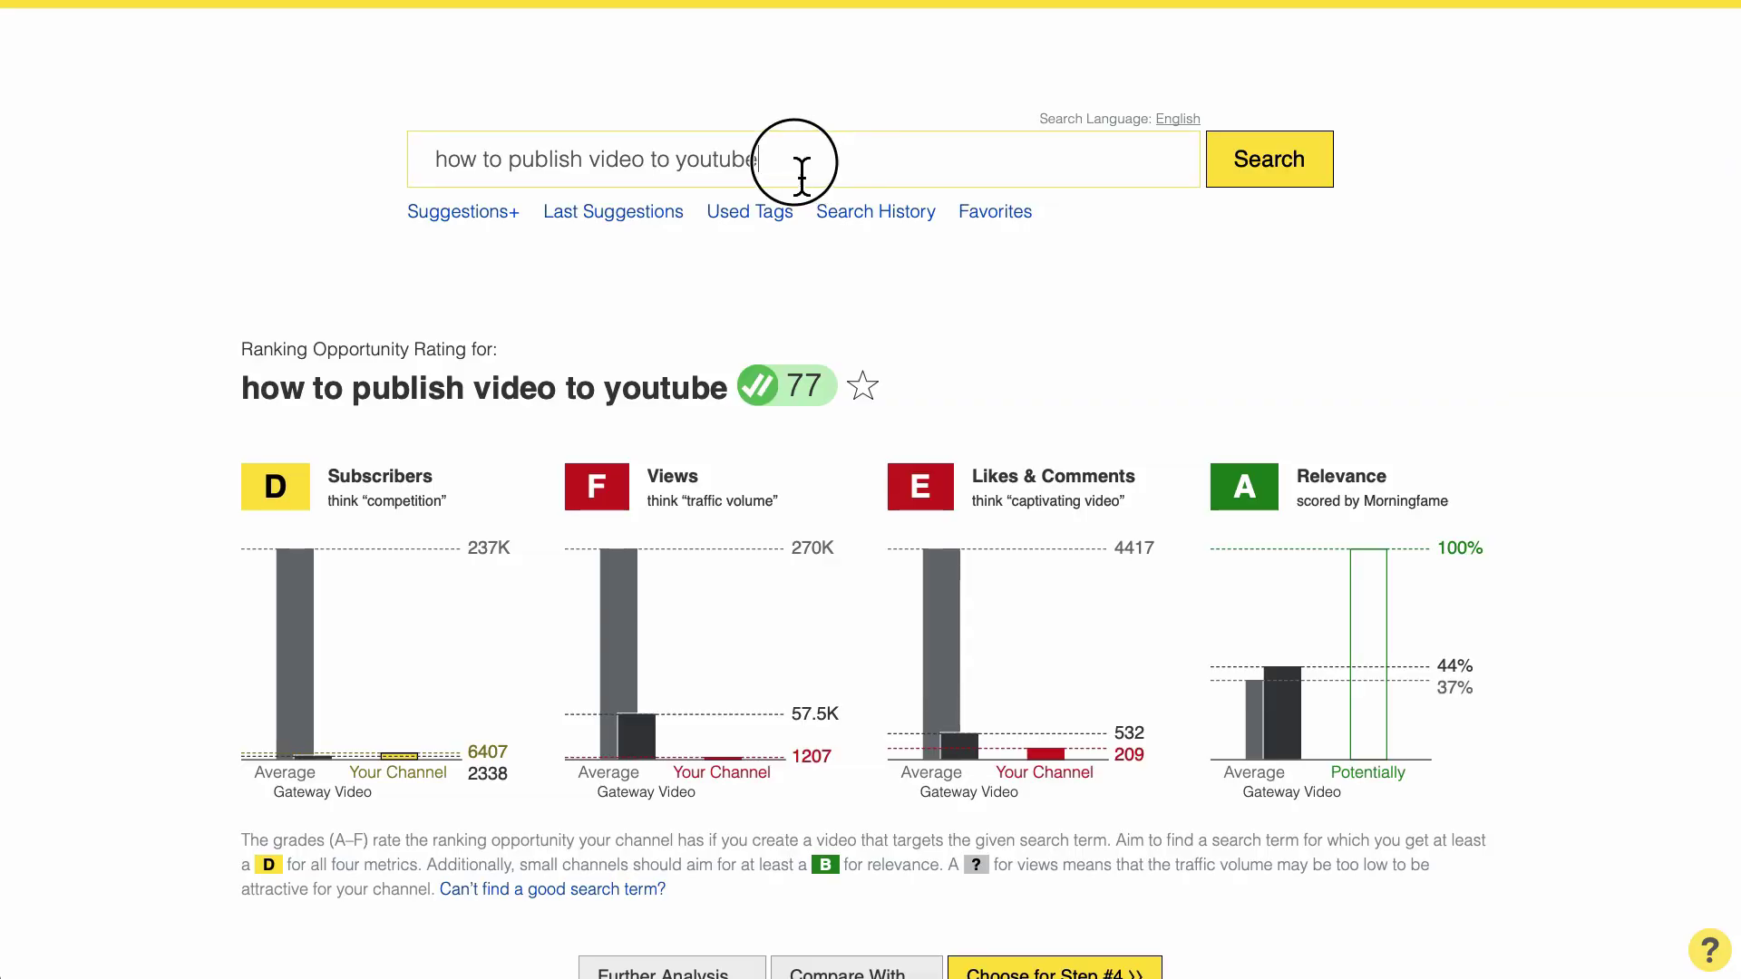
Step: Replace the whole search term with "diy slime" and evaluate its ranking opportunity
left_click_drag(796, 163, 439, 155)
type("diy ")
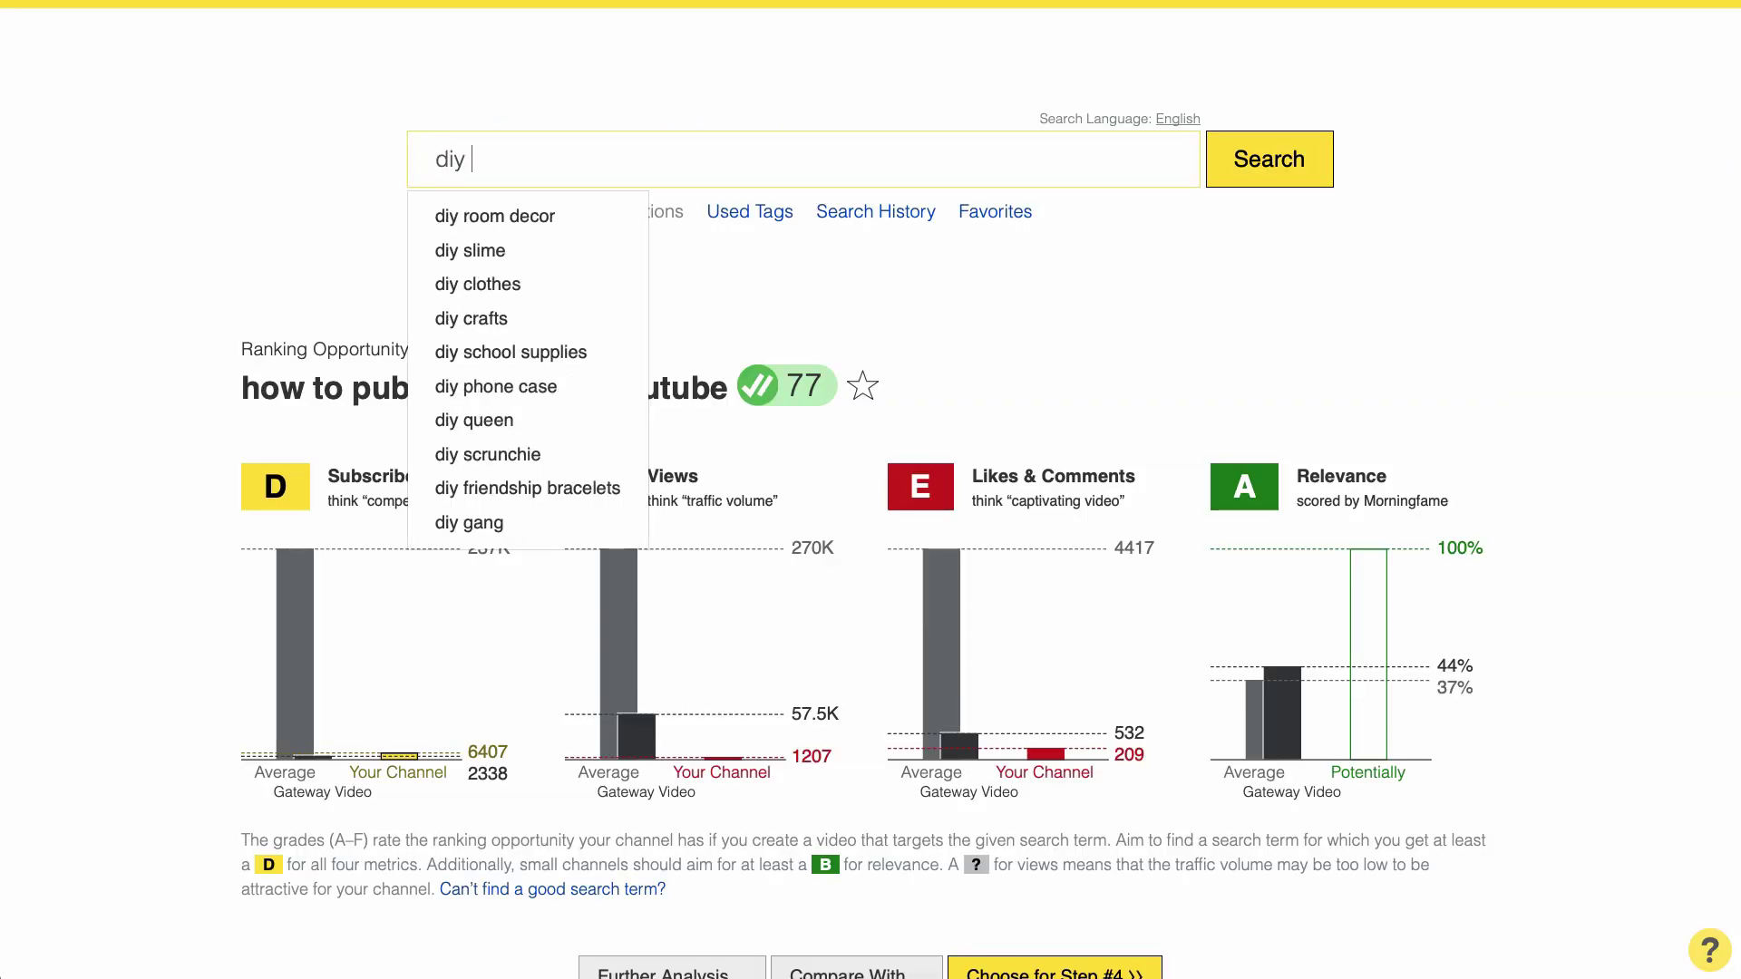
type("slime")
key("Return")
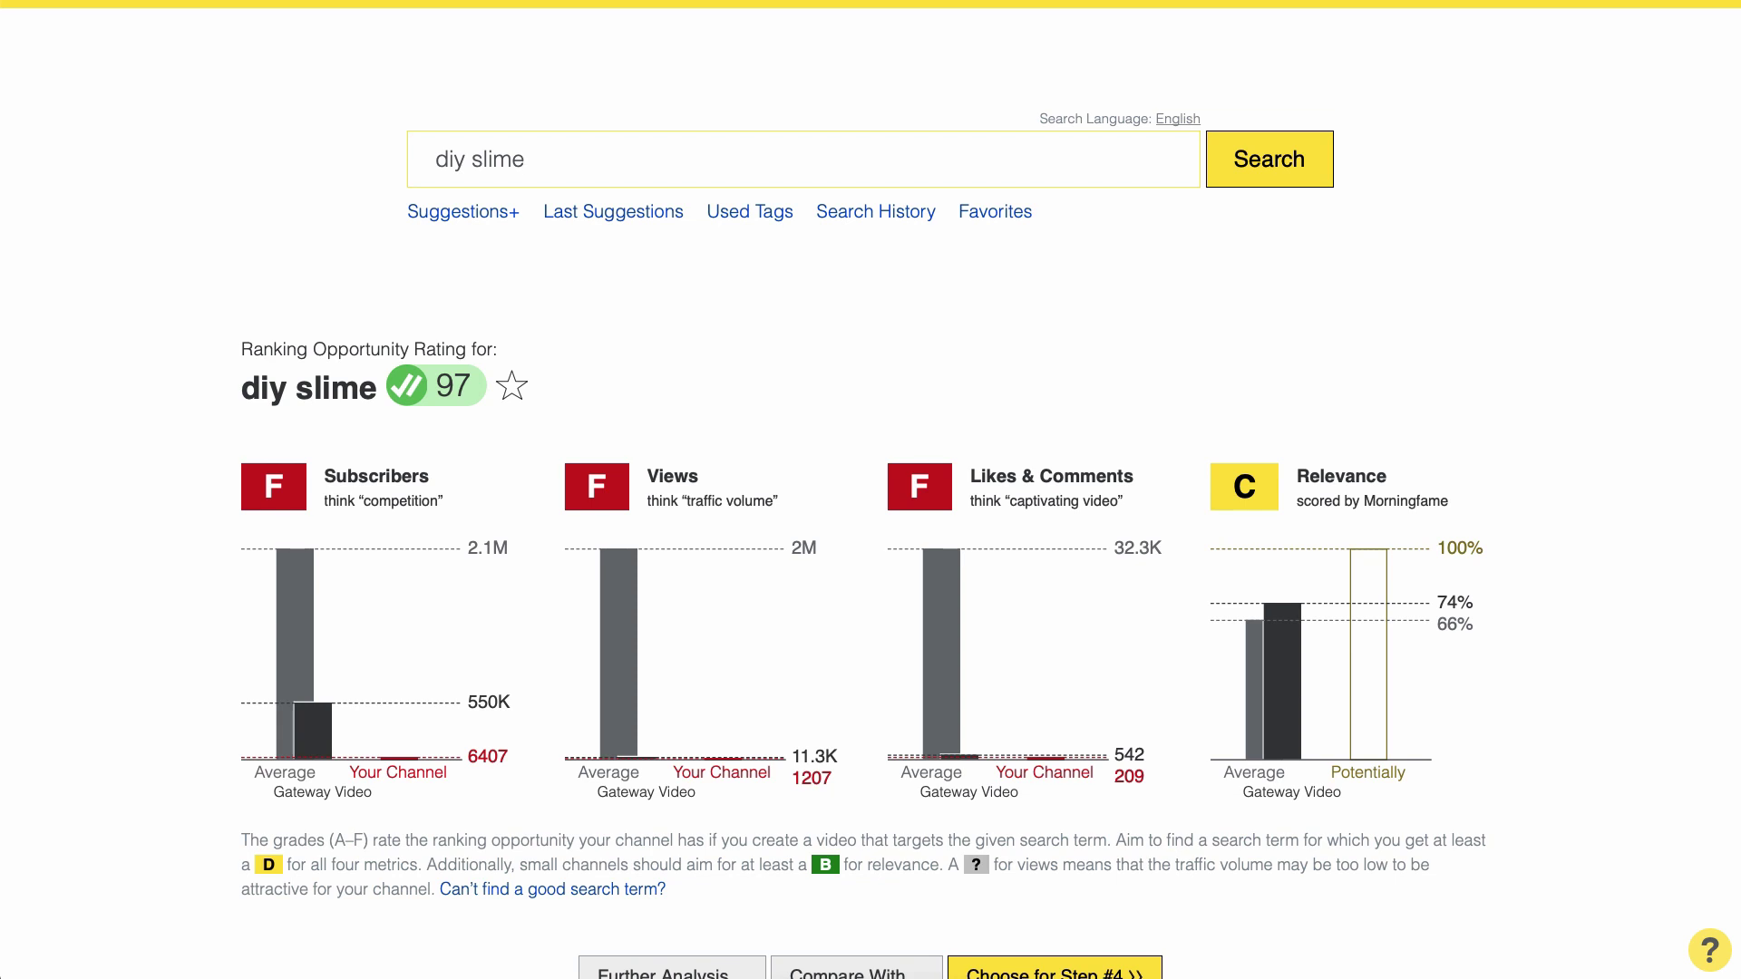
Step: Prefix the search term with "boy vs girl" and evaluate "boy vs girl diy slime"
left_click(435, 158)
type("boy vs girl")
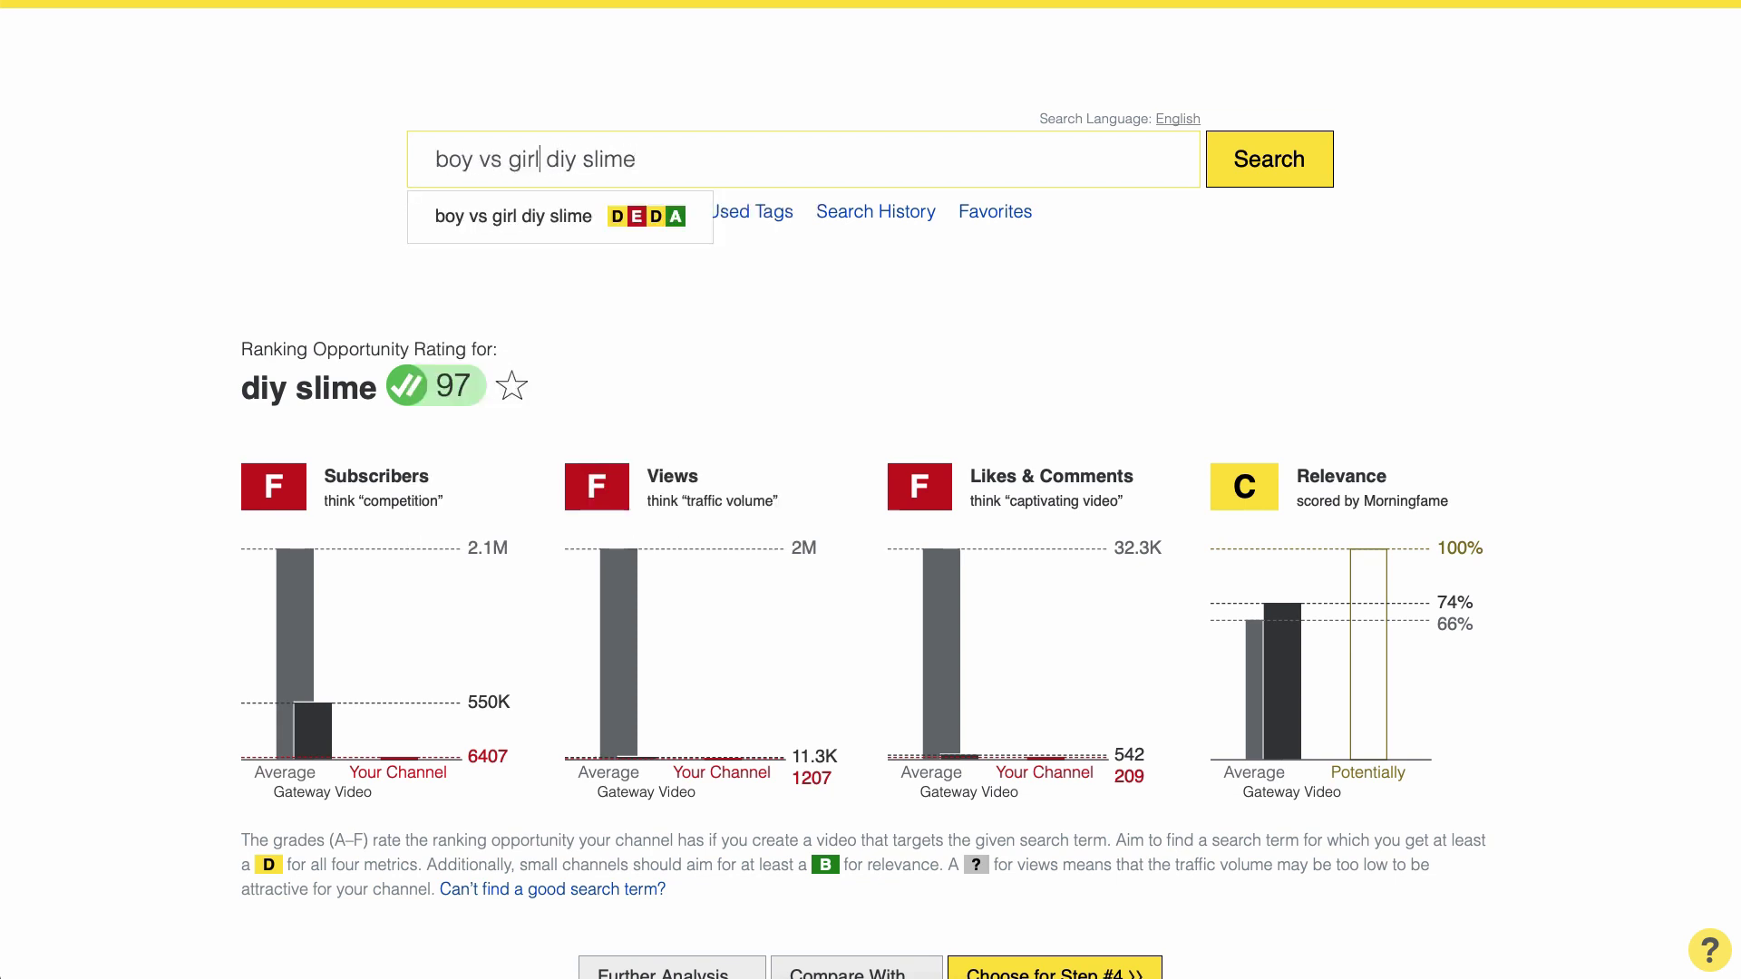
key("Return")
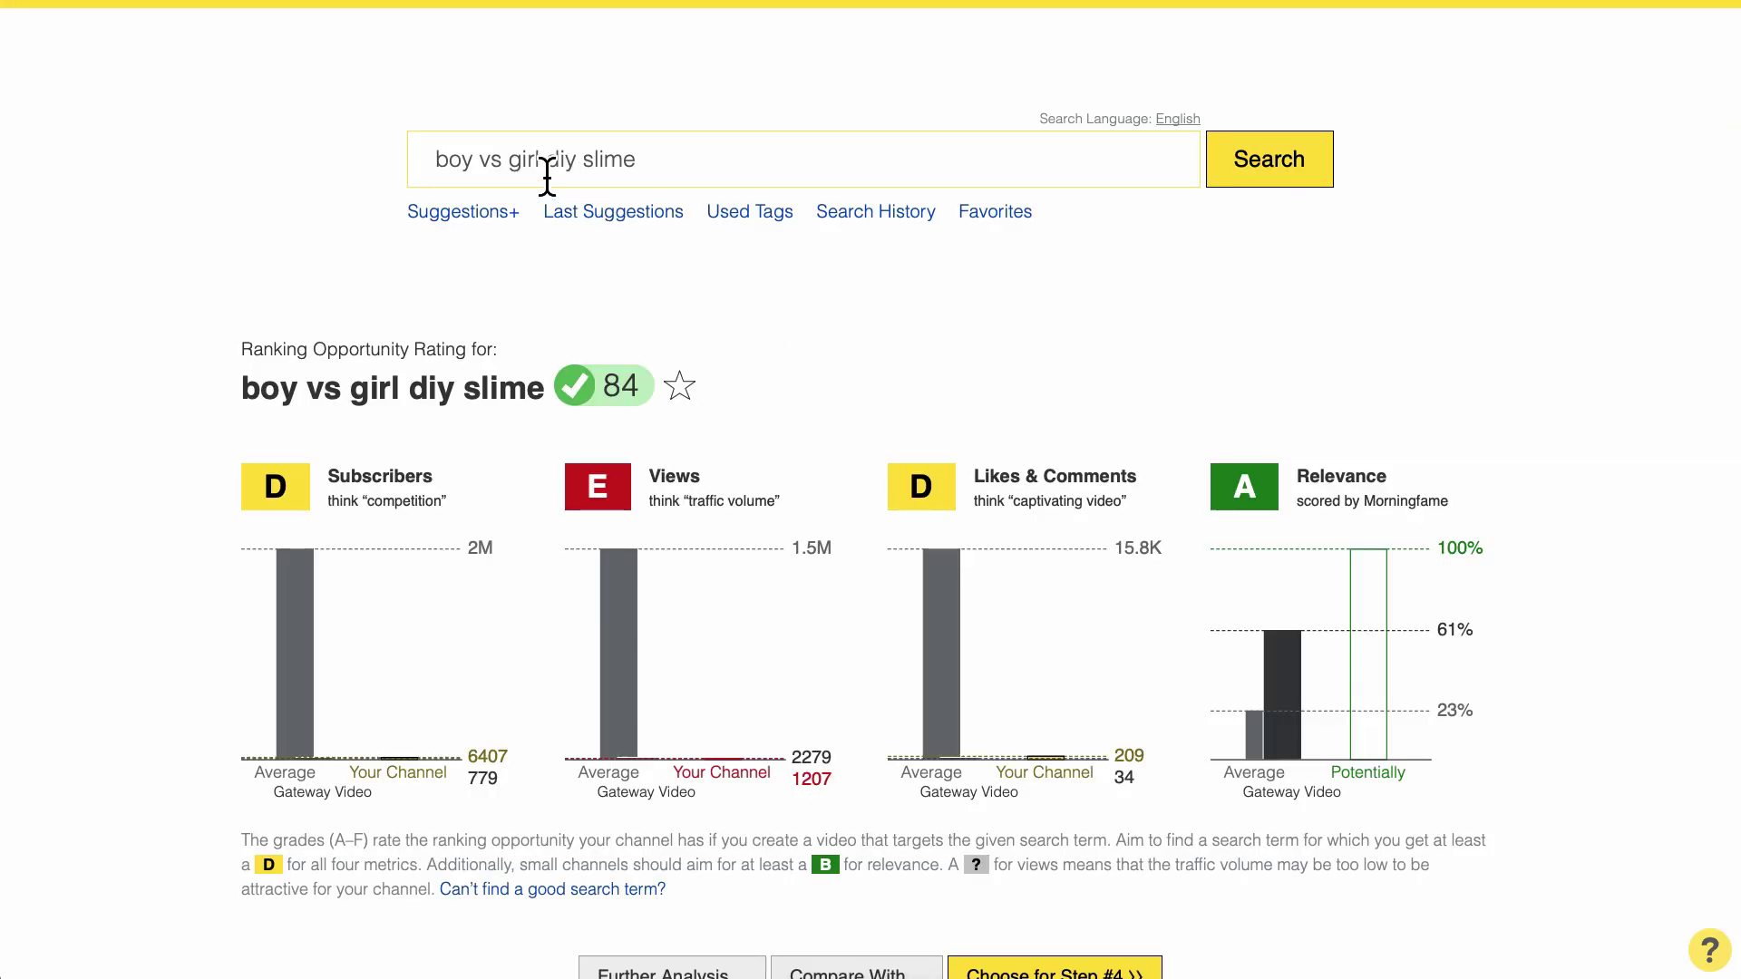
Step: Browse suggestions with "a" in place of the prefix before "diy slime", then restore the prefix "boy vs girl"
left_click_drag(546, 176, 448, 174)
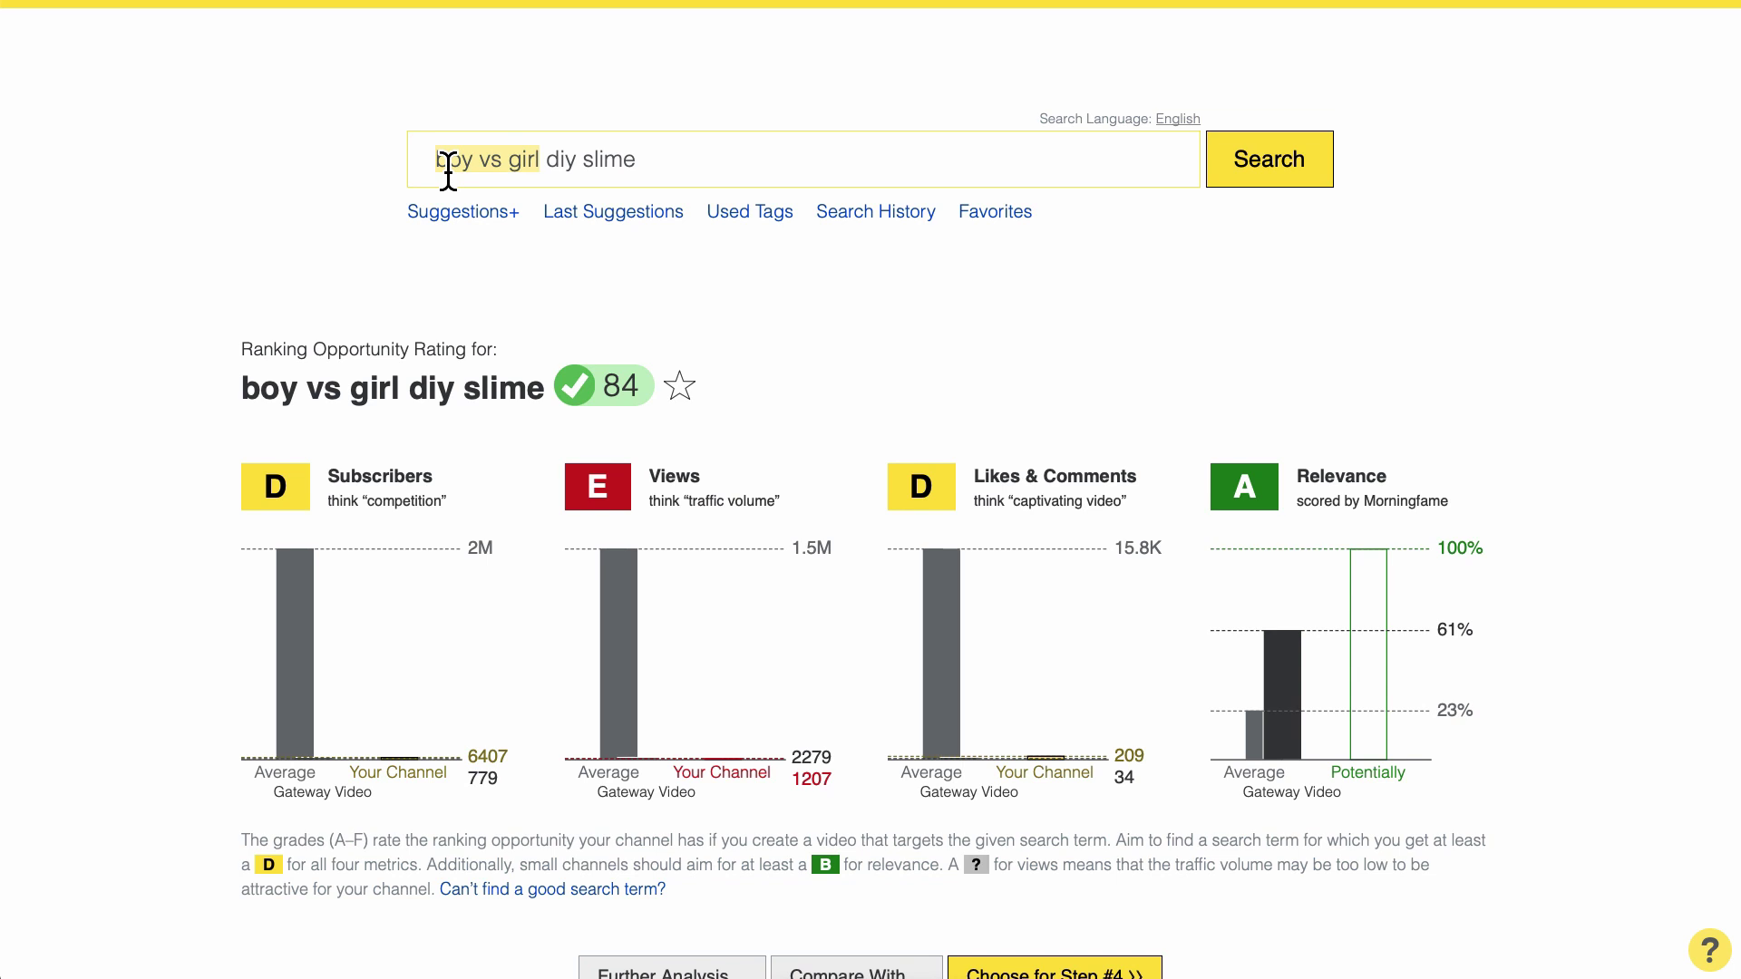
type("a")
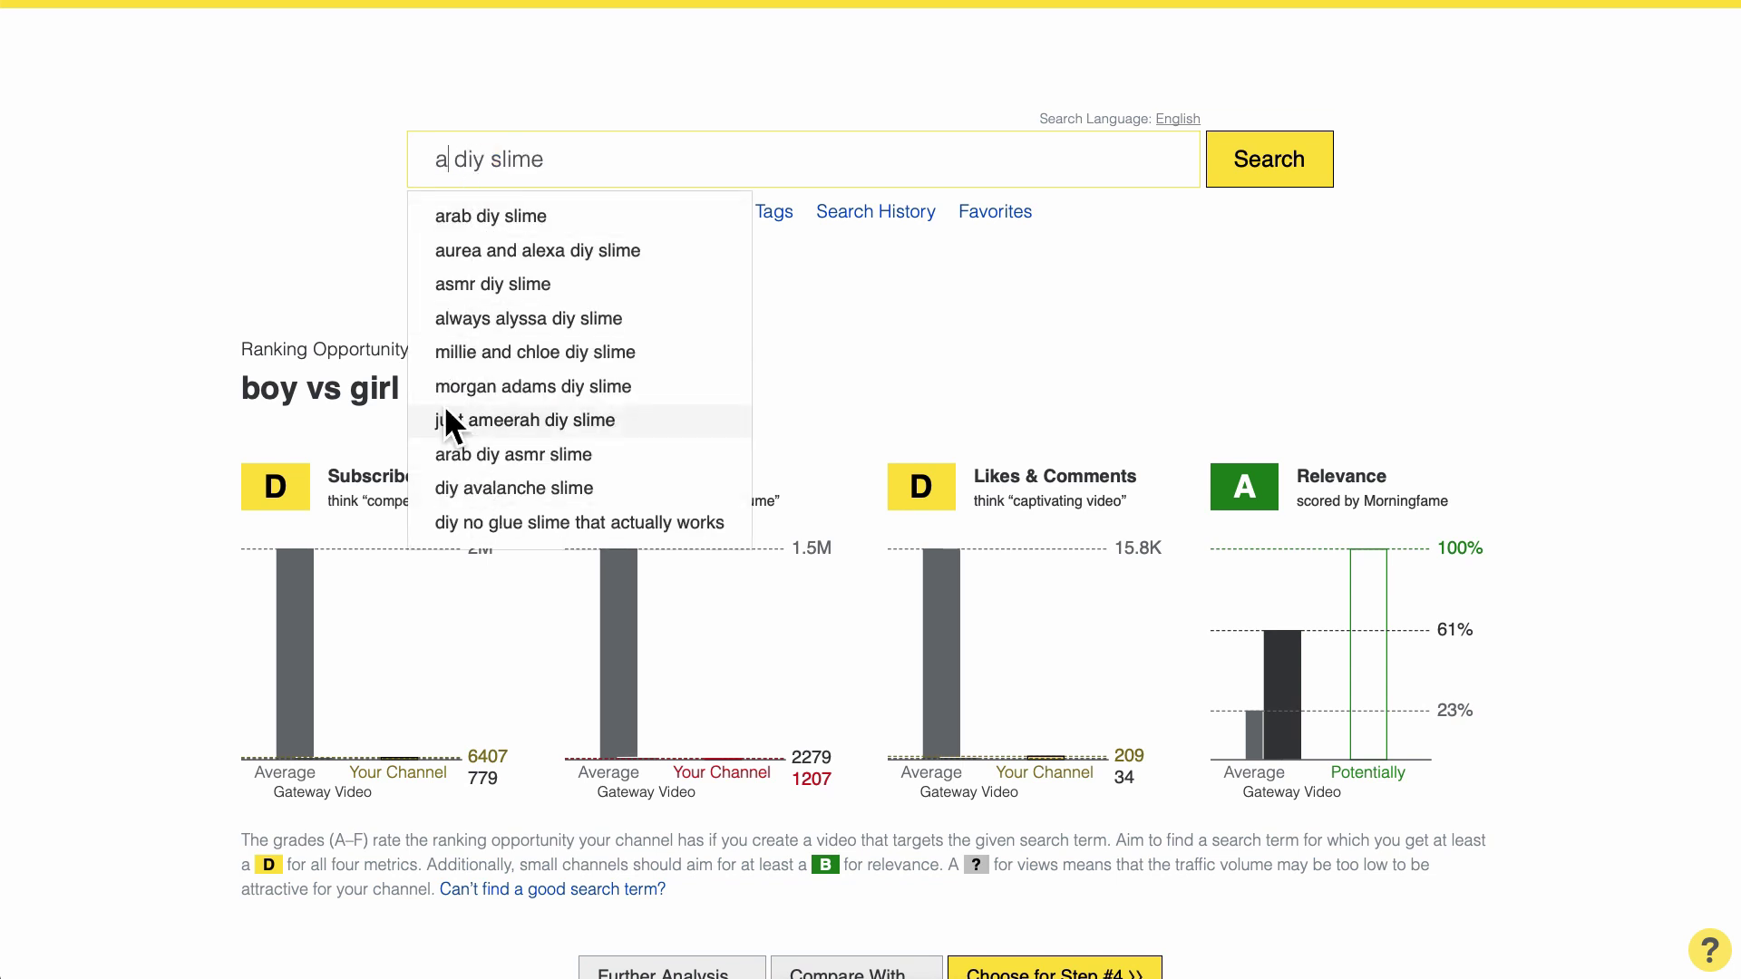
key("BackSpace")
type("boy vs girl")
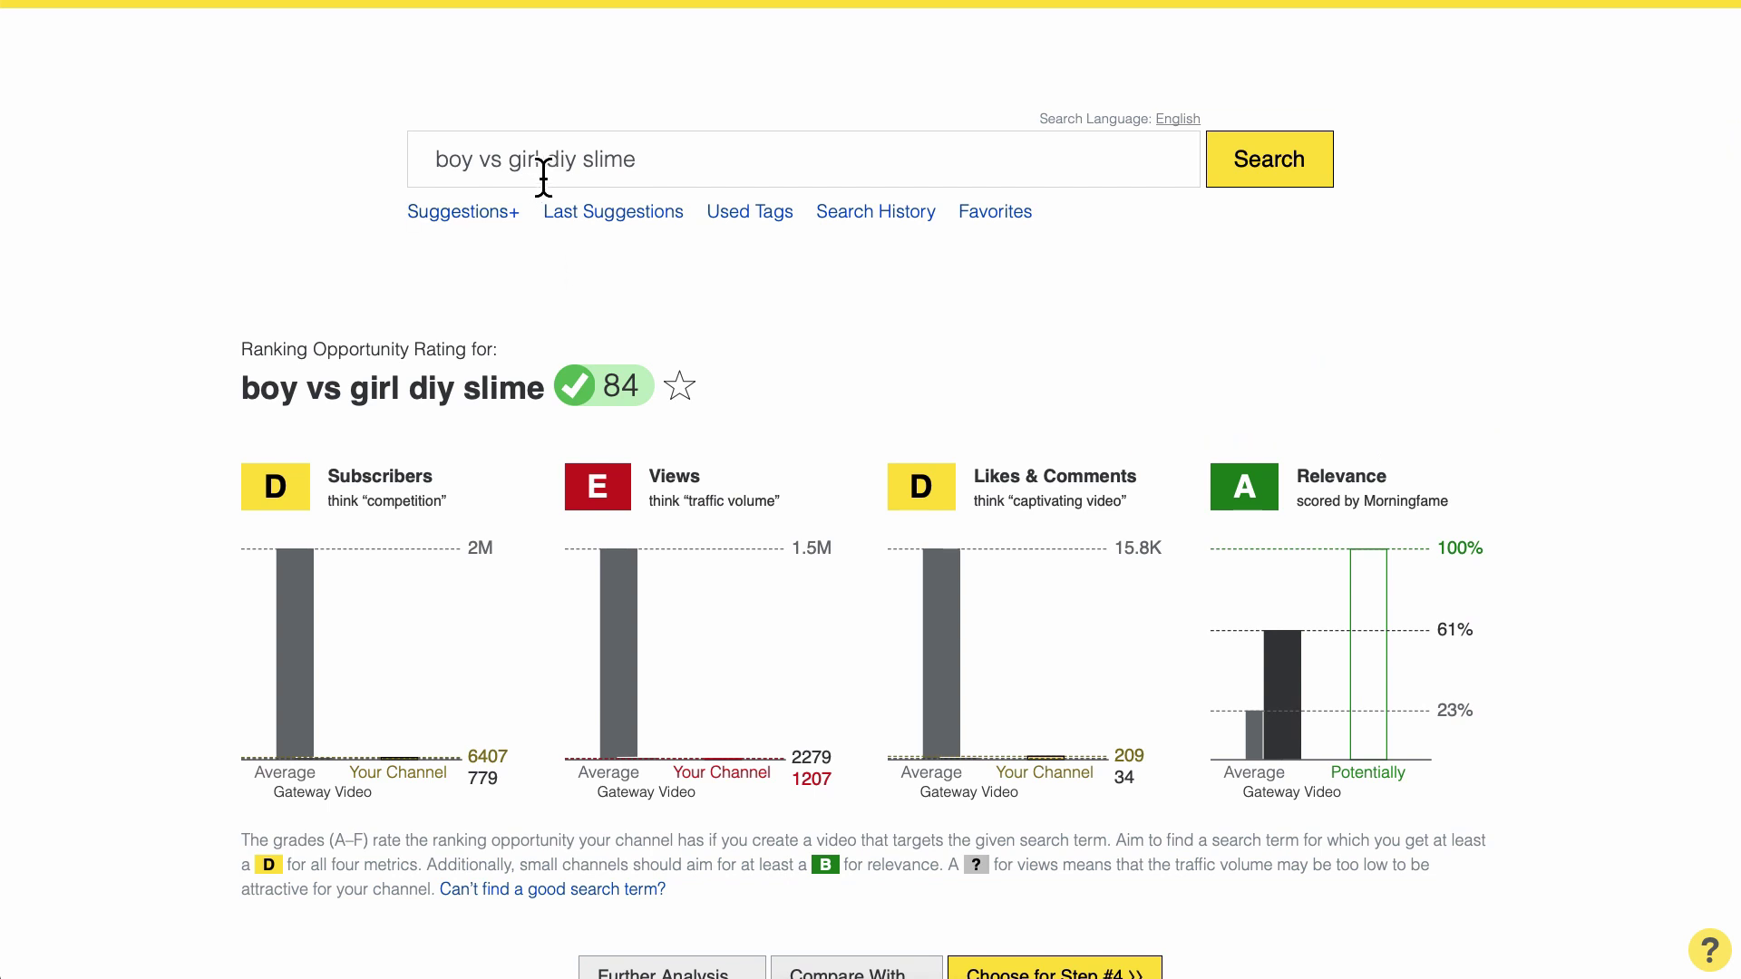
Step: Move "boy vs girl" to the end of the search term and evaluate "diy slime boy vs girl"
left_click_drag(543, 177, 427, 165)
key("BackSpace")
key("Delete")
key("End")
type("boy vs girl")
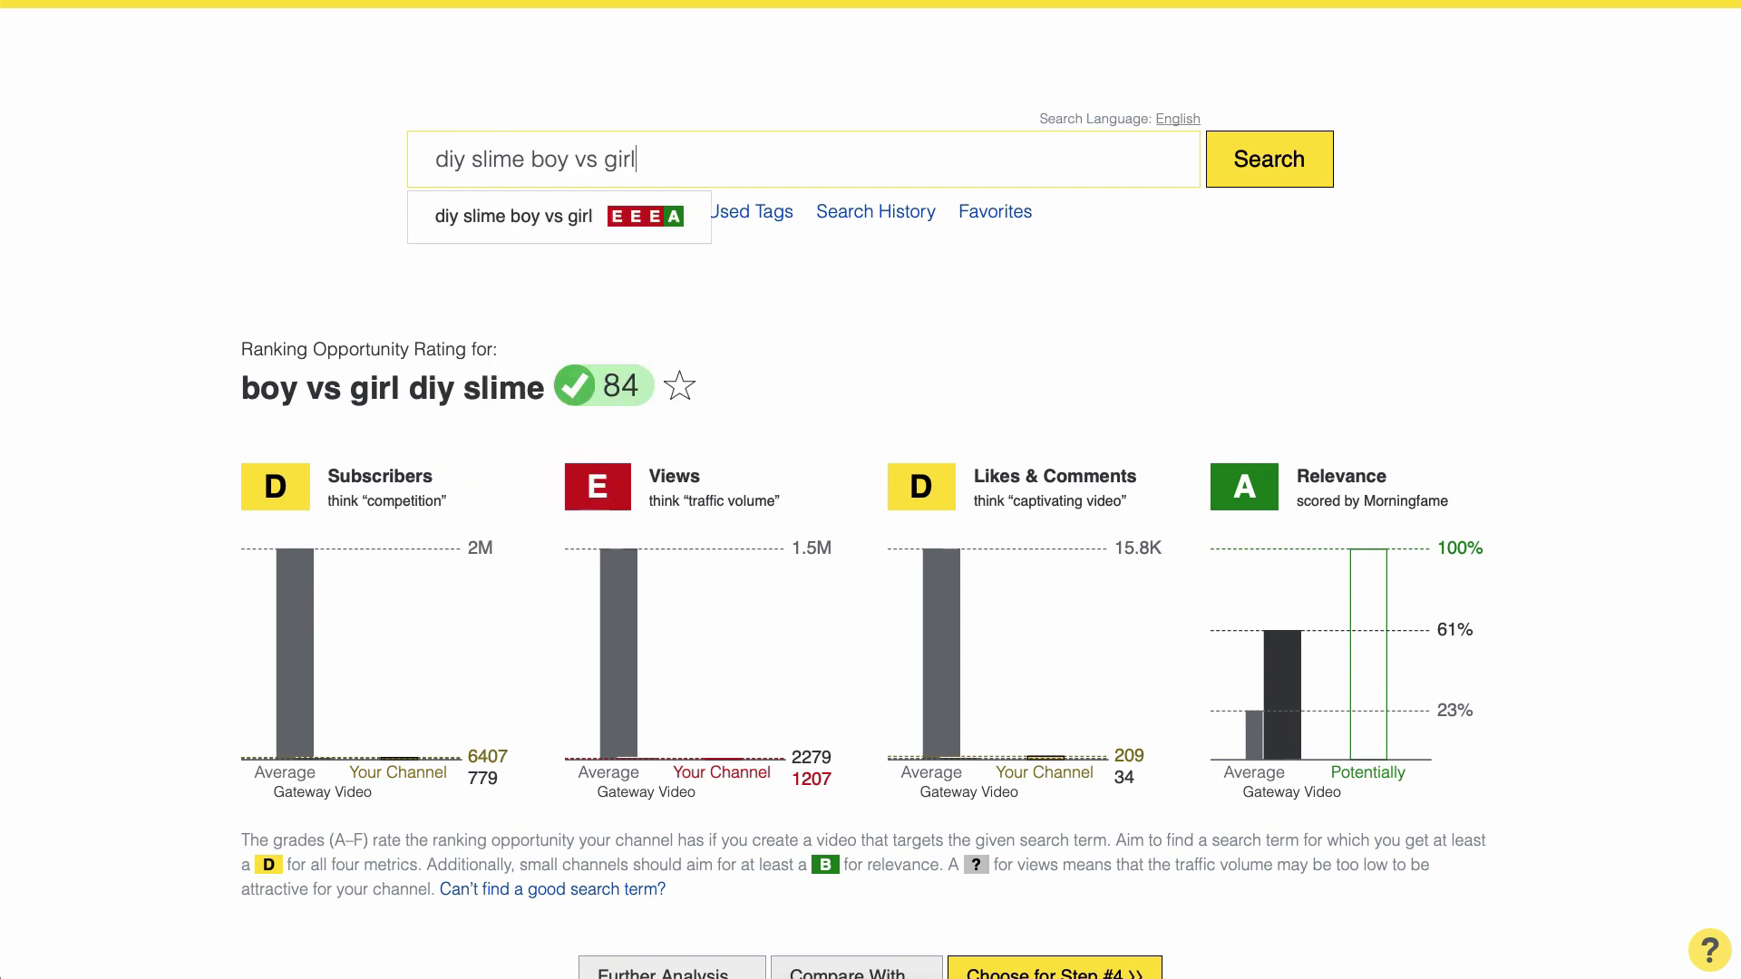
left_click(488, 218)
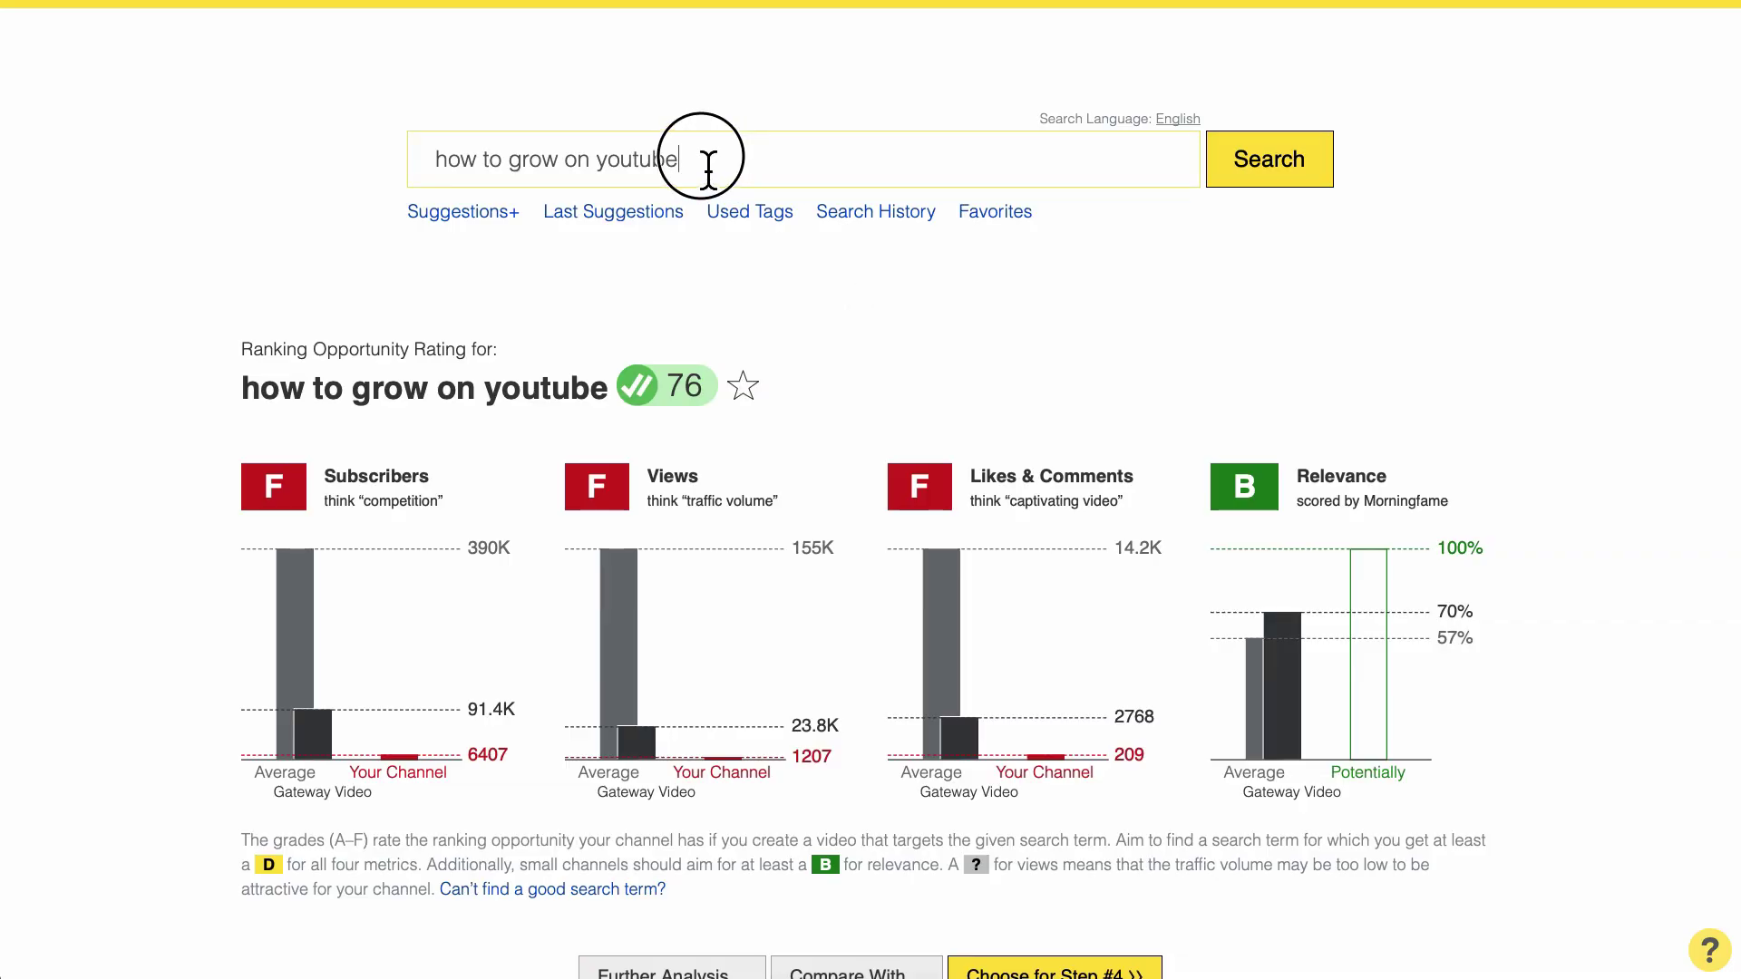
Step: Show the tags of the gateway video in the search results for "how to grow on youtube"
left_click_drag(708, 168, 366, 161)
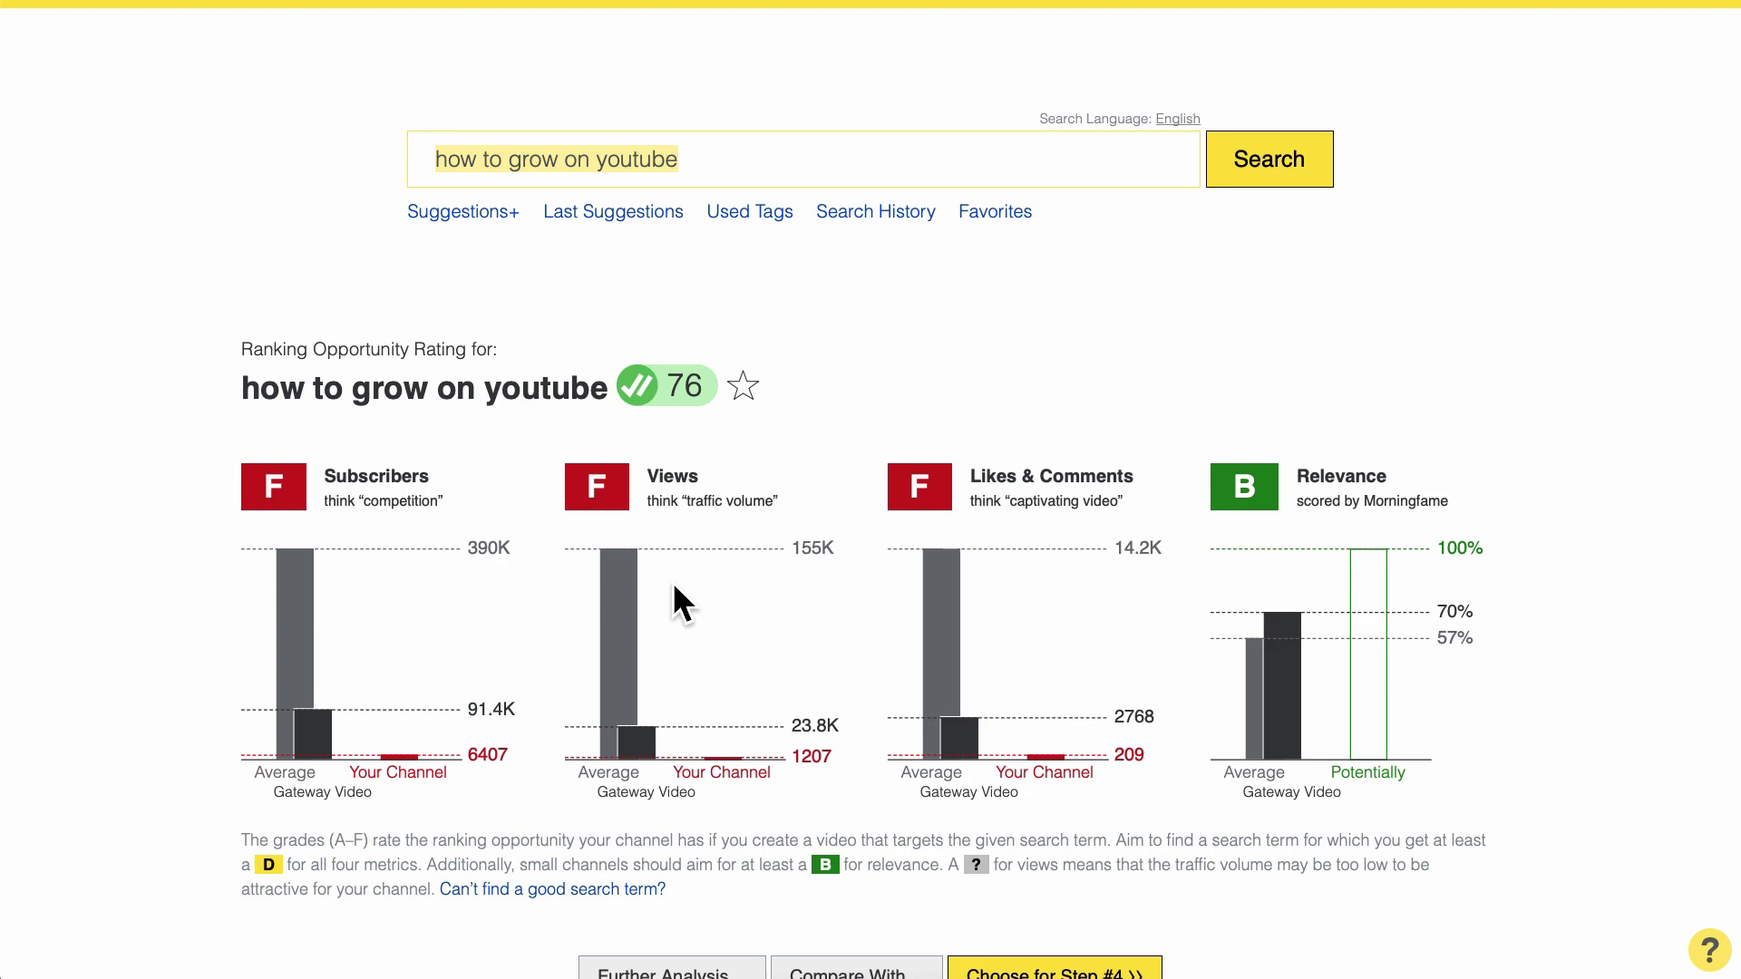
scroll(719, 589, "down", 4)
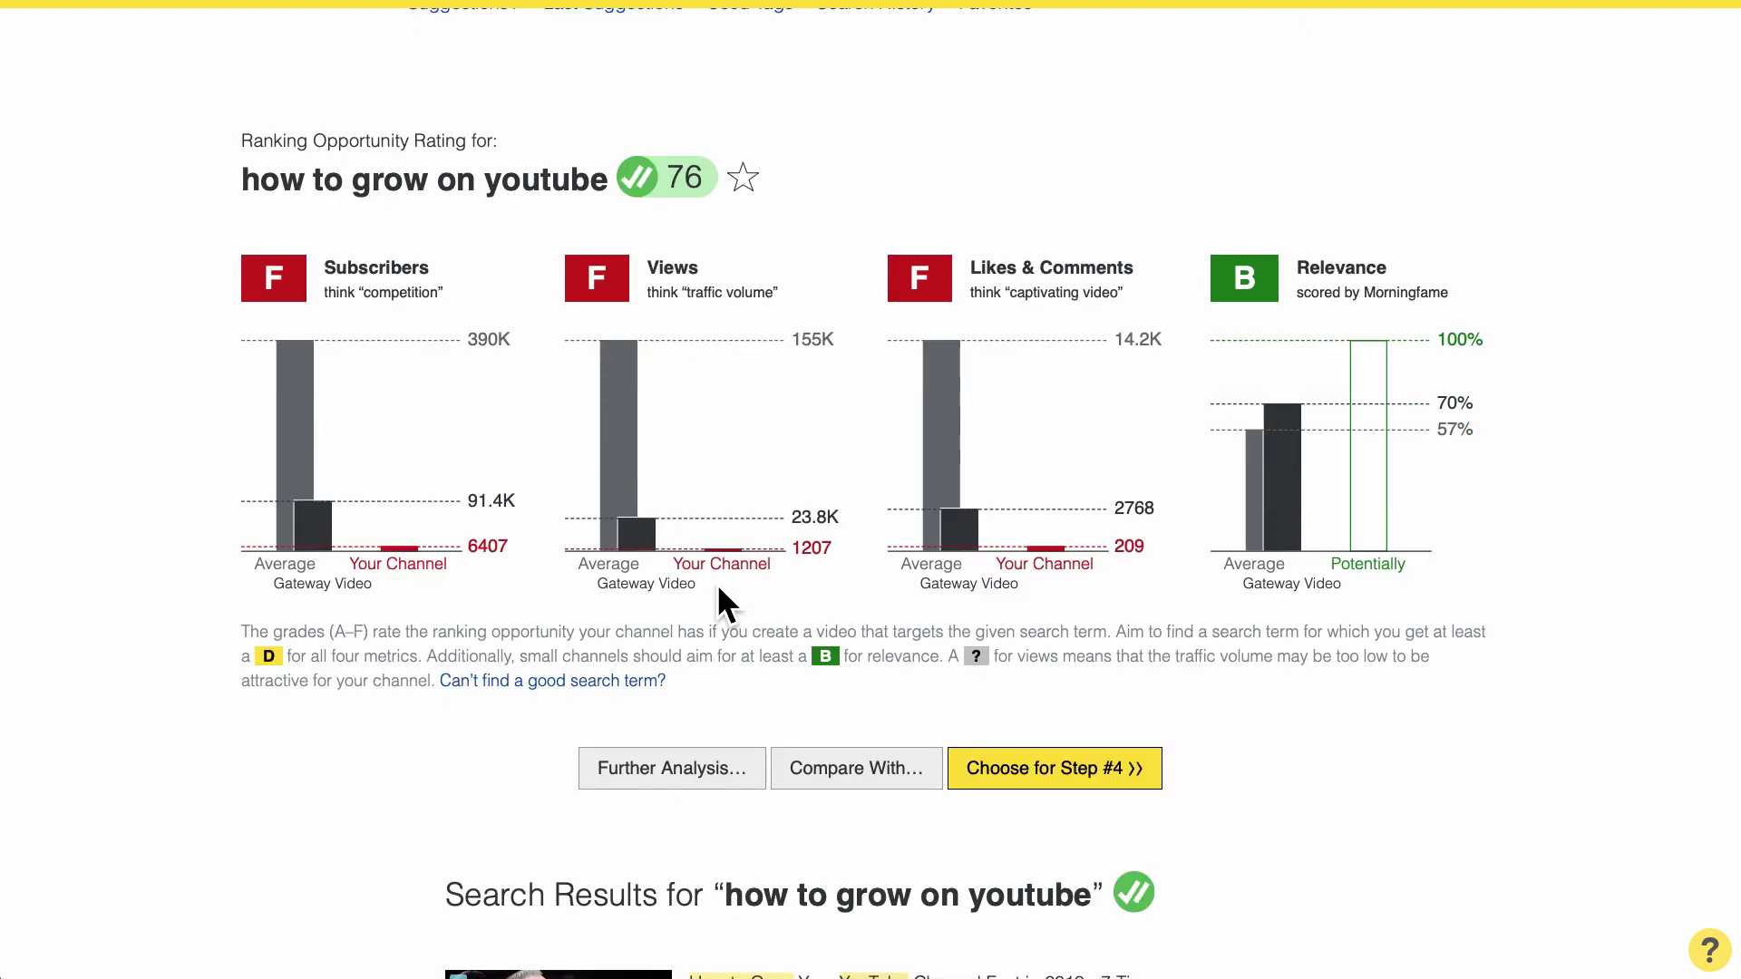
scroll(719, 589, "down", 6)
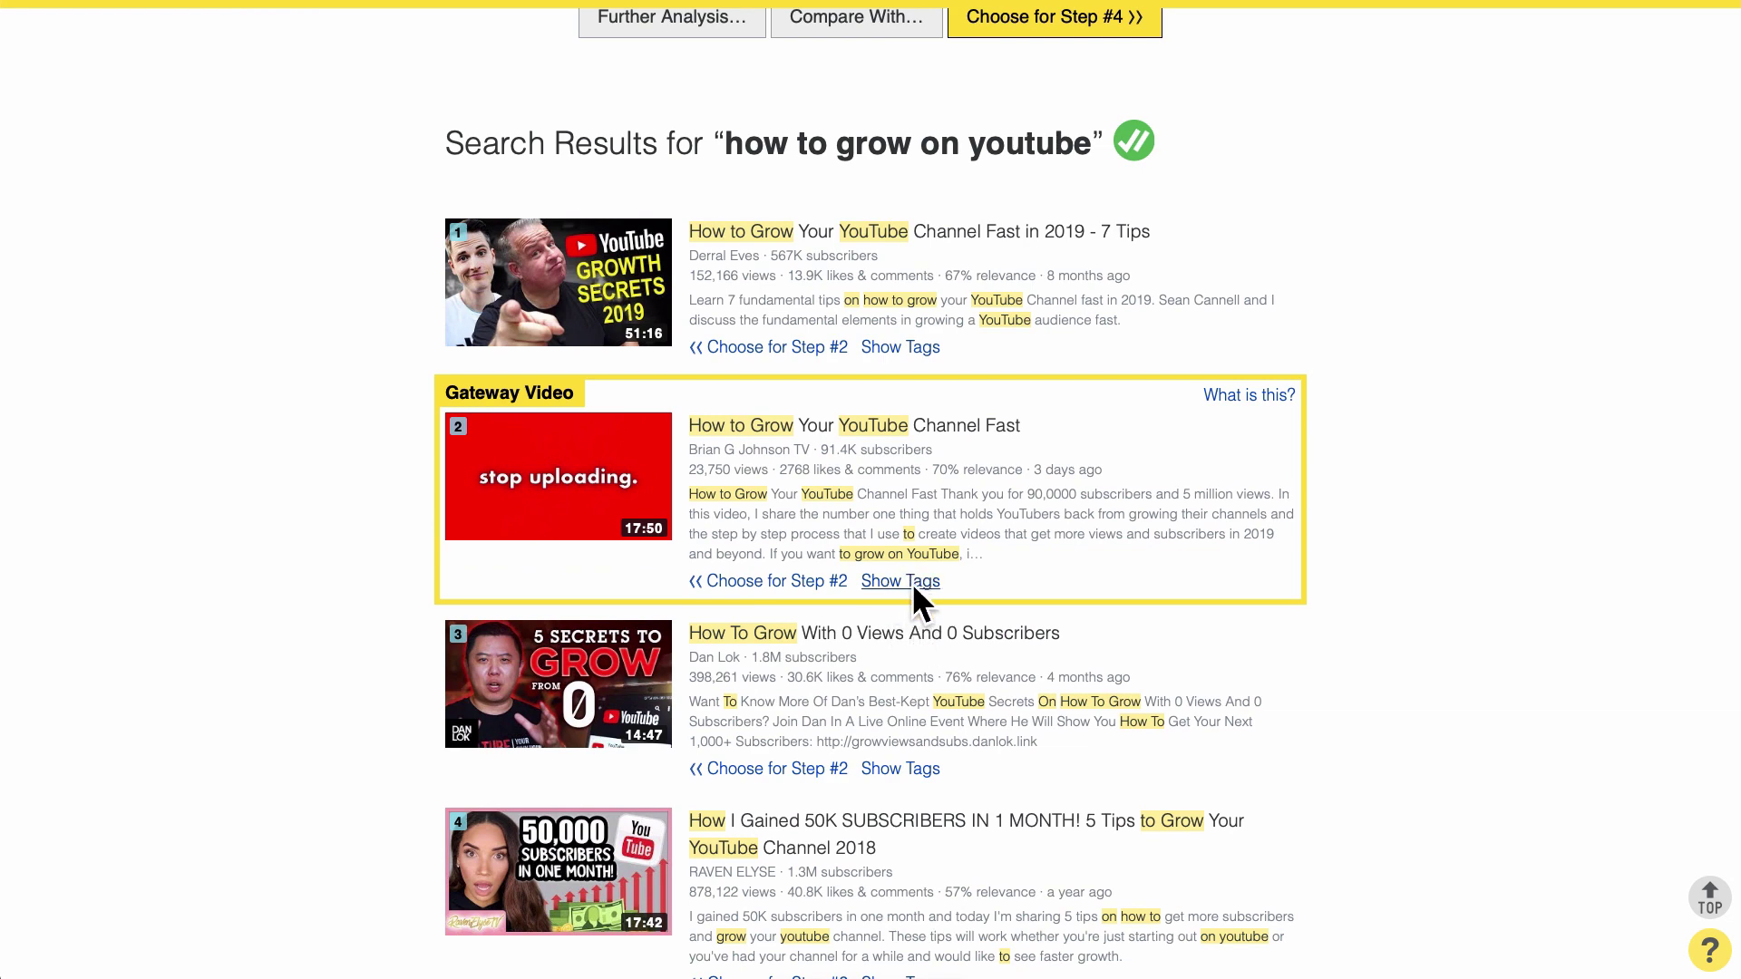
left_click(912, 584)
scroll(914, 582, "down", 2)
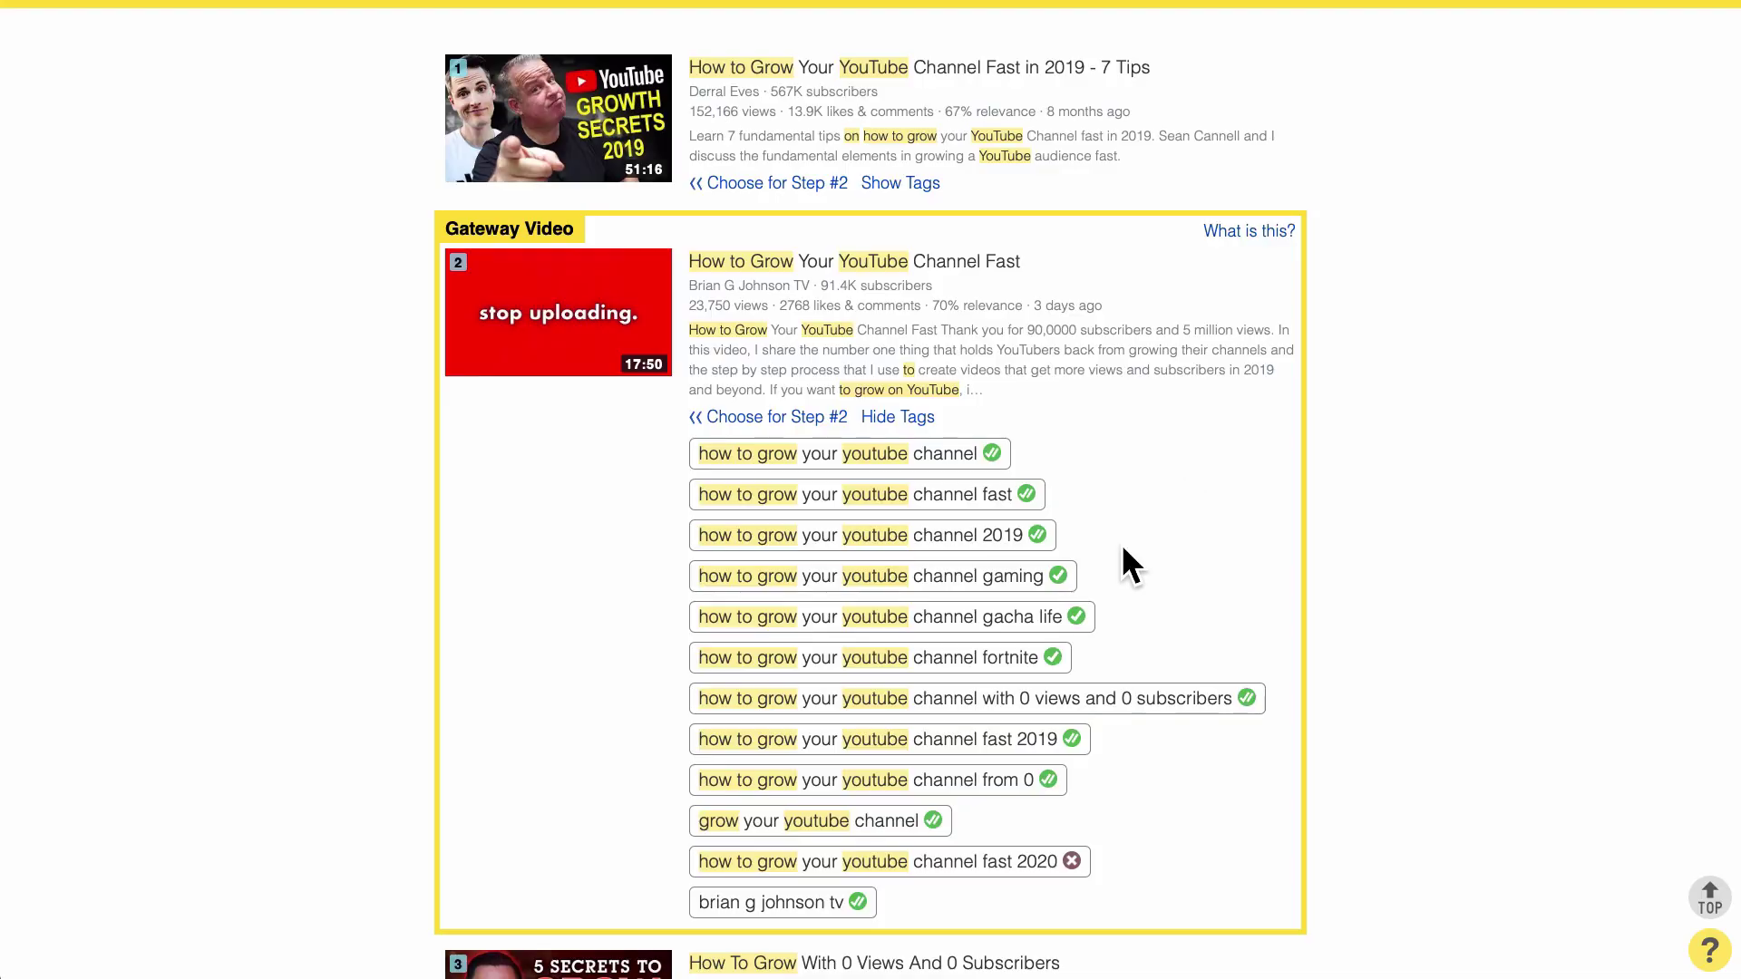
Step: Search the gateway video's tag "how to grow your youtube channel from 0" to evaluate its ranking opportunity
left_click(985, 785)
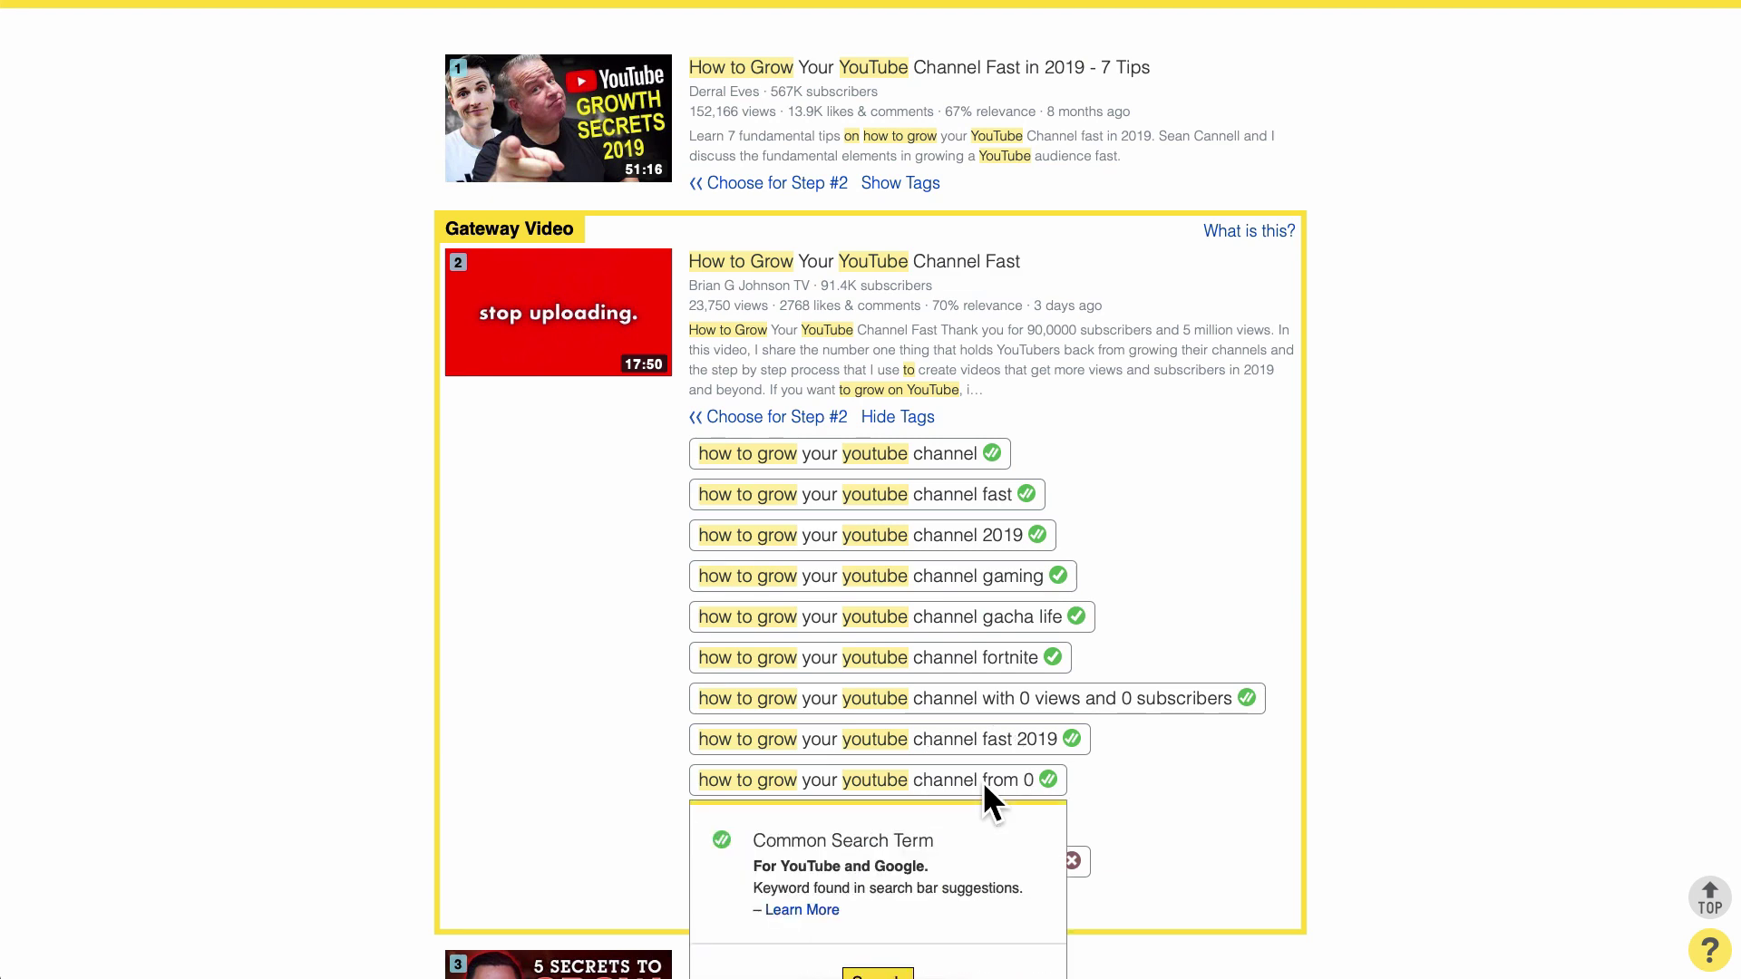
scroll(984, 786, "down", 2)
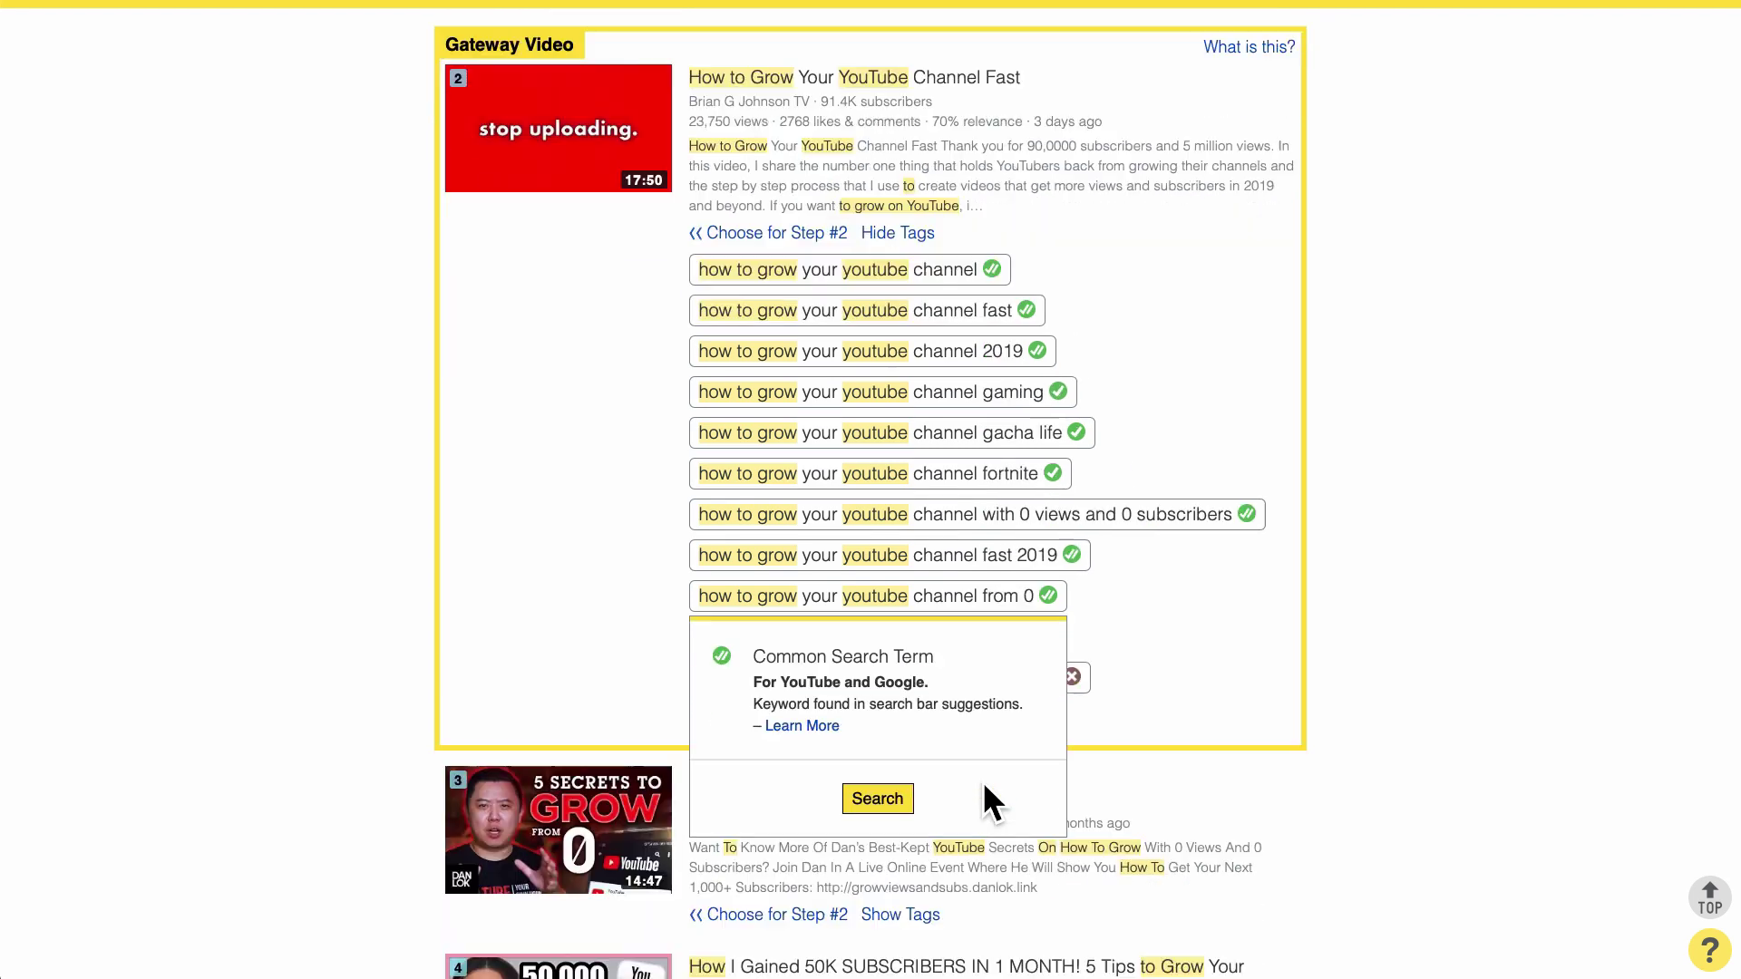
left_click(877, 798)
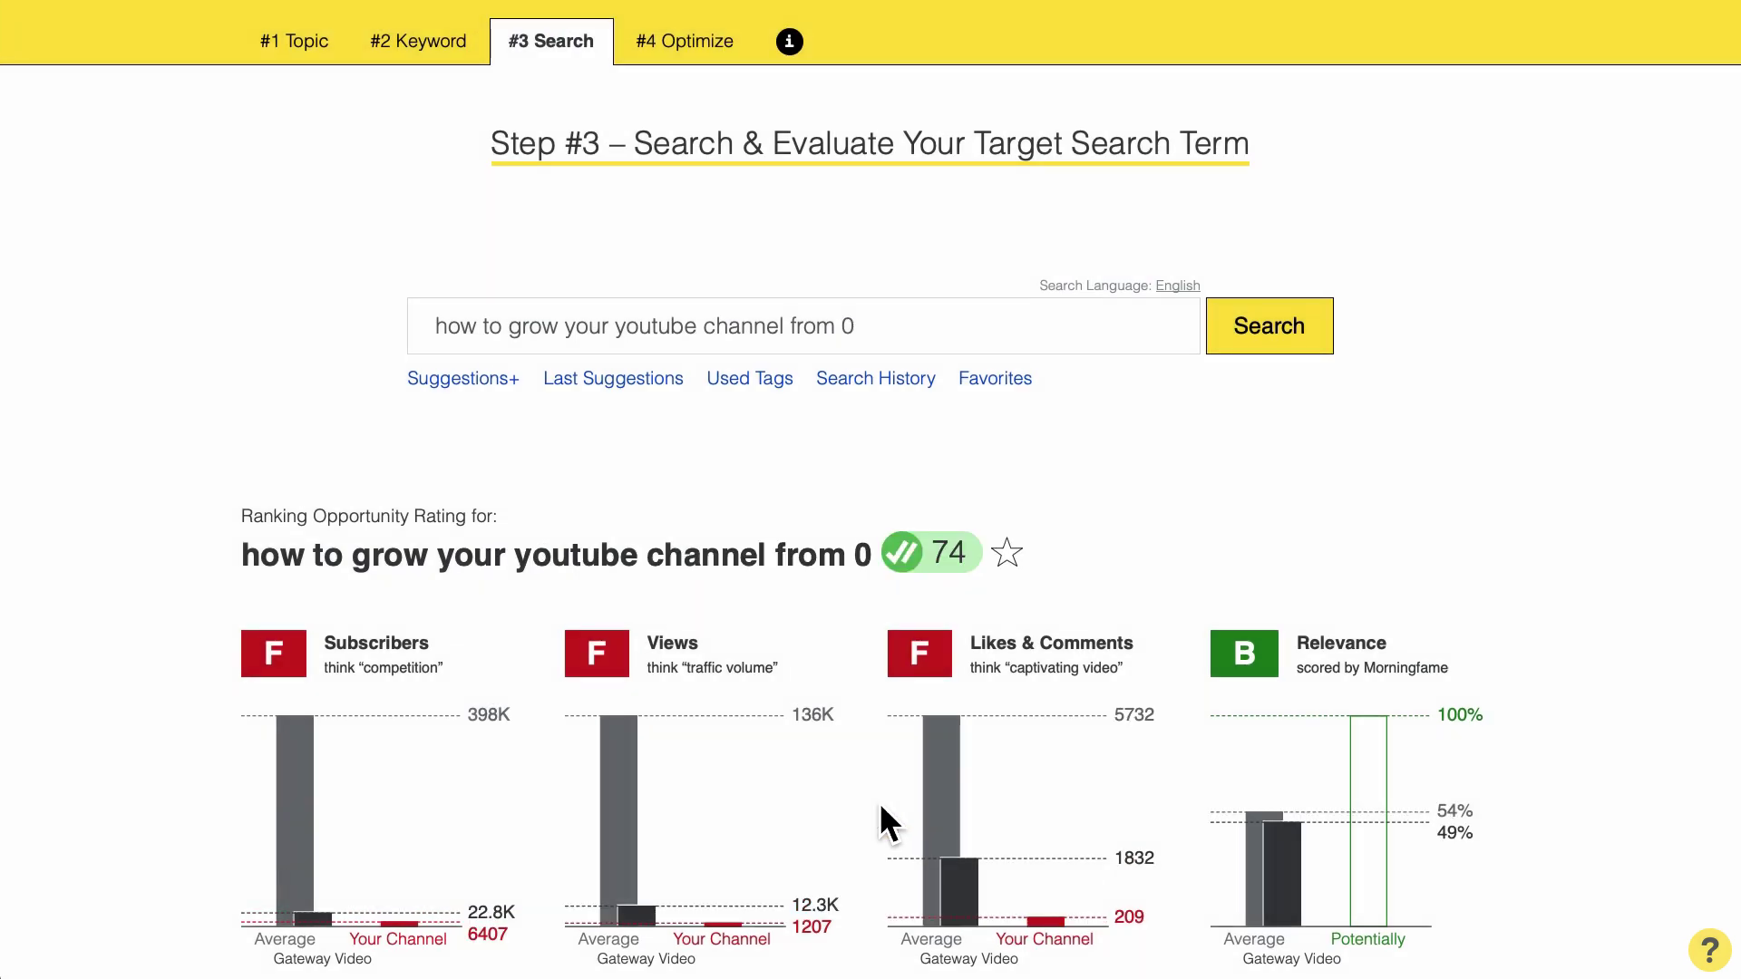
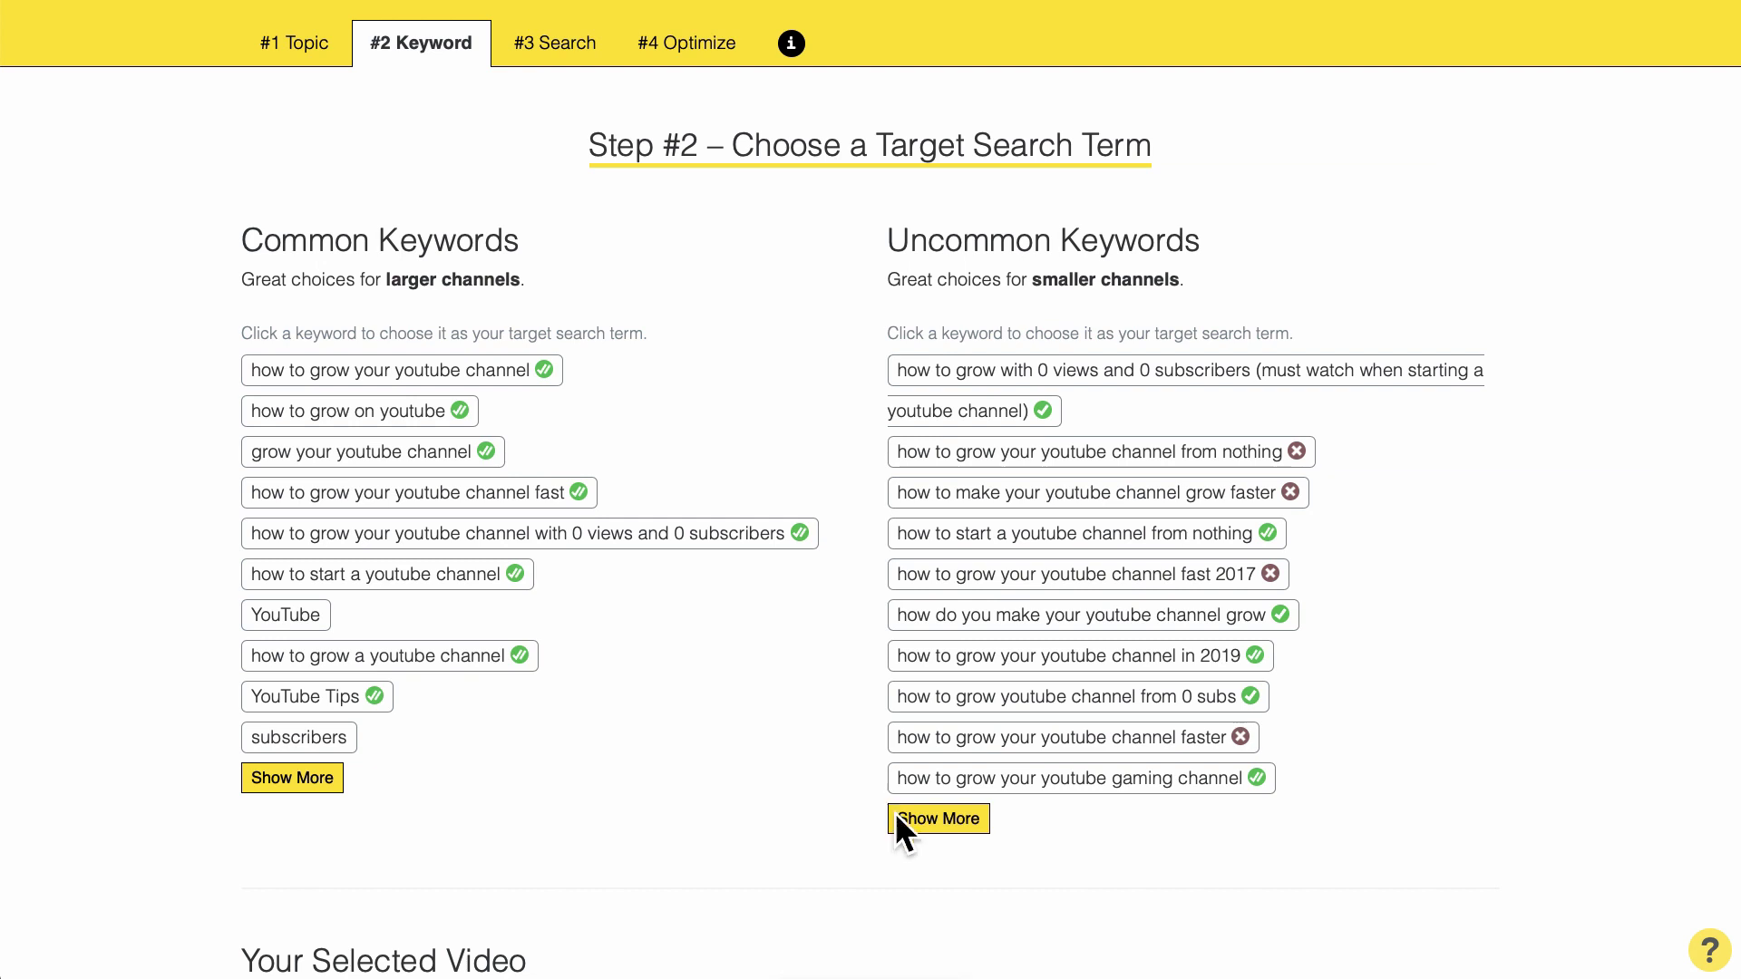
Step: Expand the uncommon keywords for smaller channels and review the keyword suggestions down to the FAQ
left_click(896, 816)
scroll(896, 829, "down", 3)
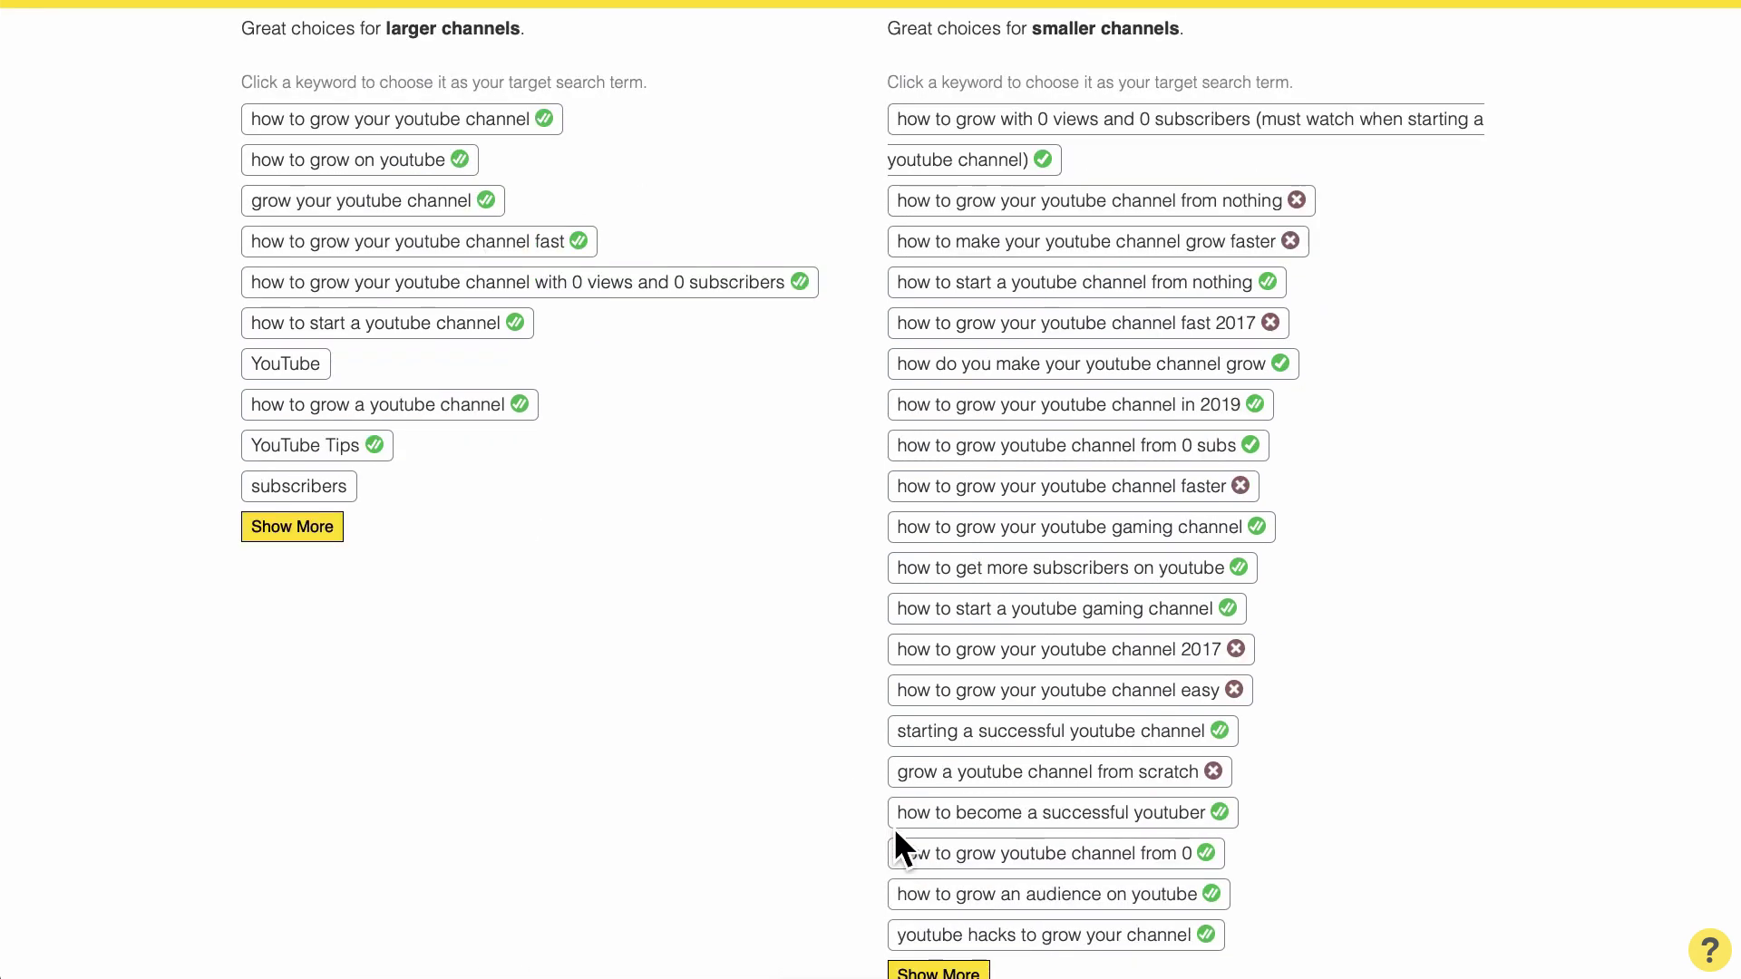
scroll(894, 828, "up", 1)
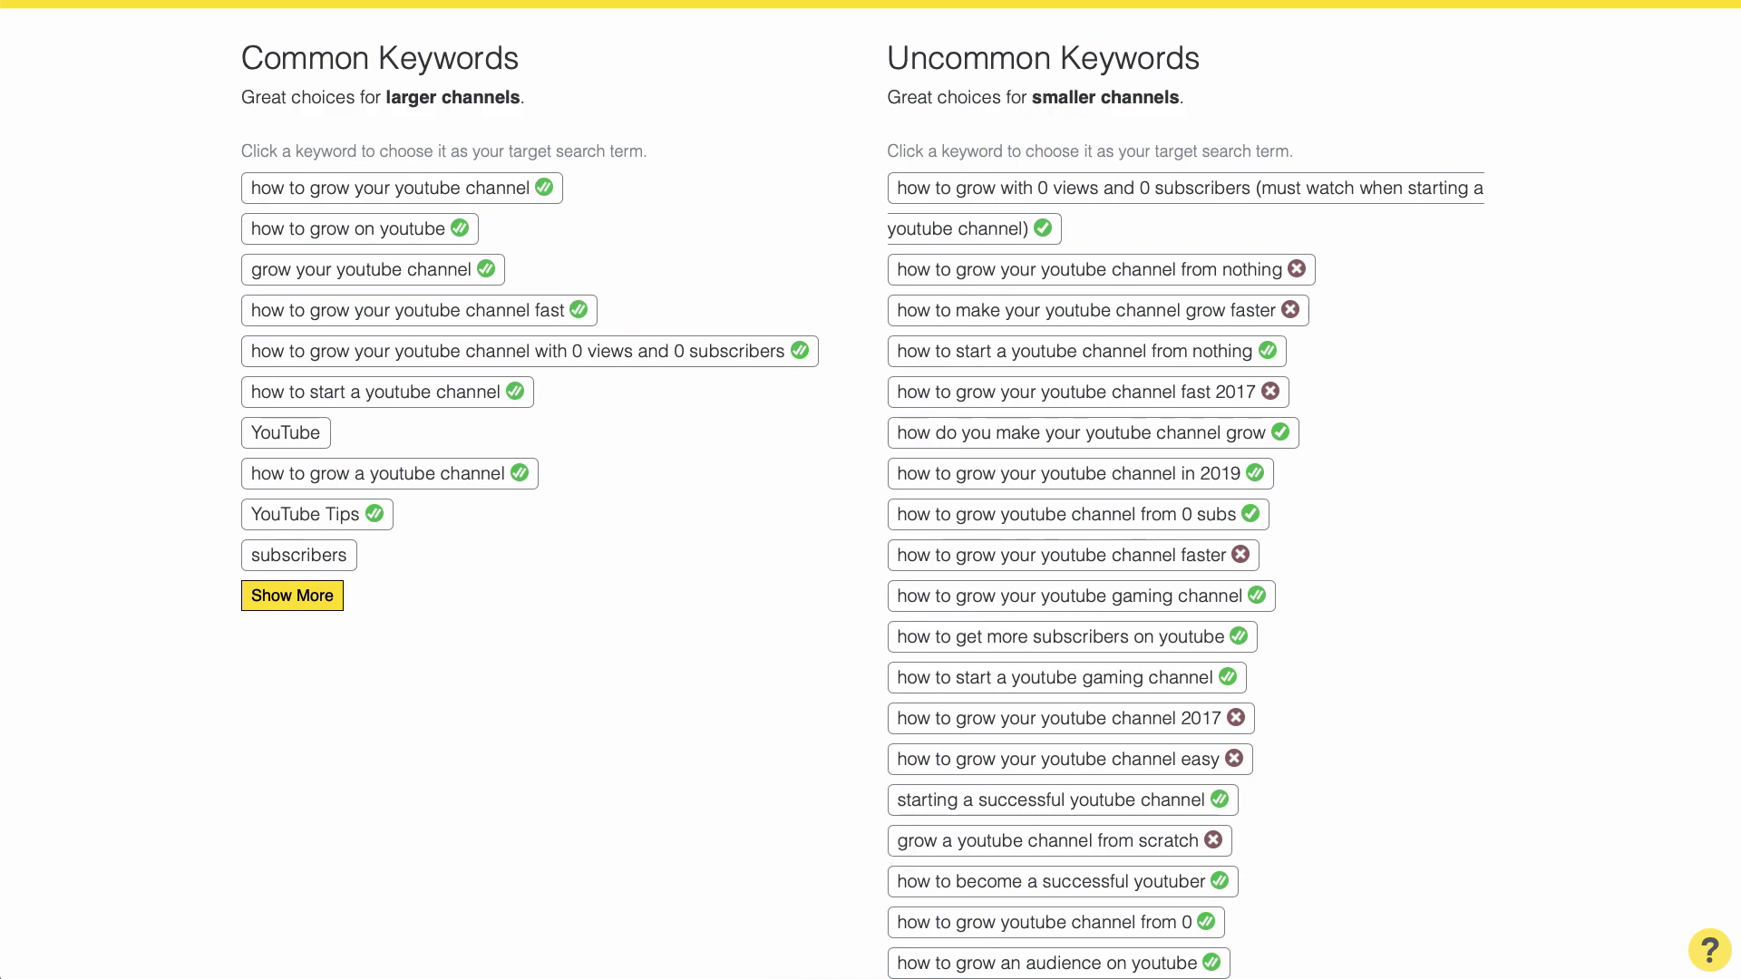
left_click_drag(1728, 113, 1721, 847)
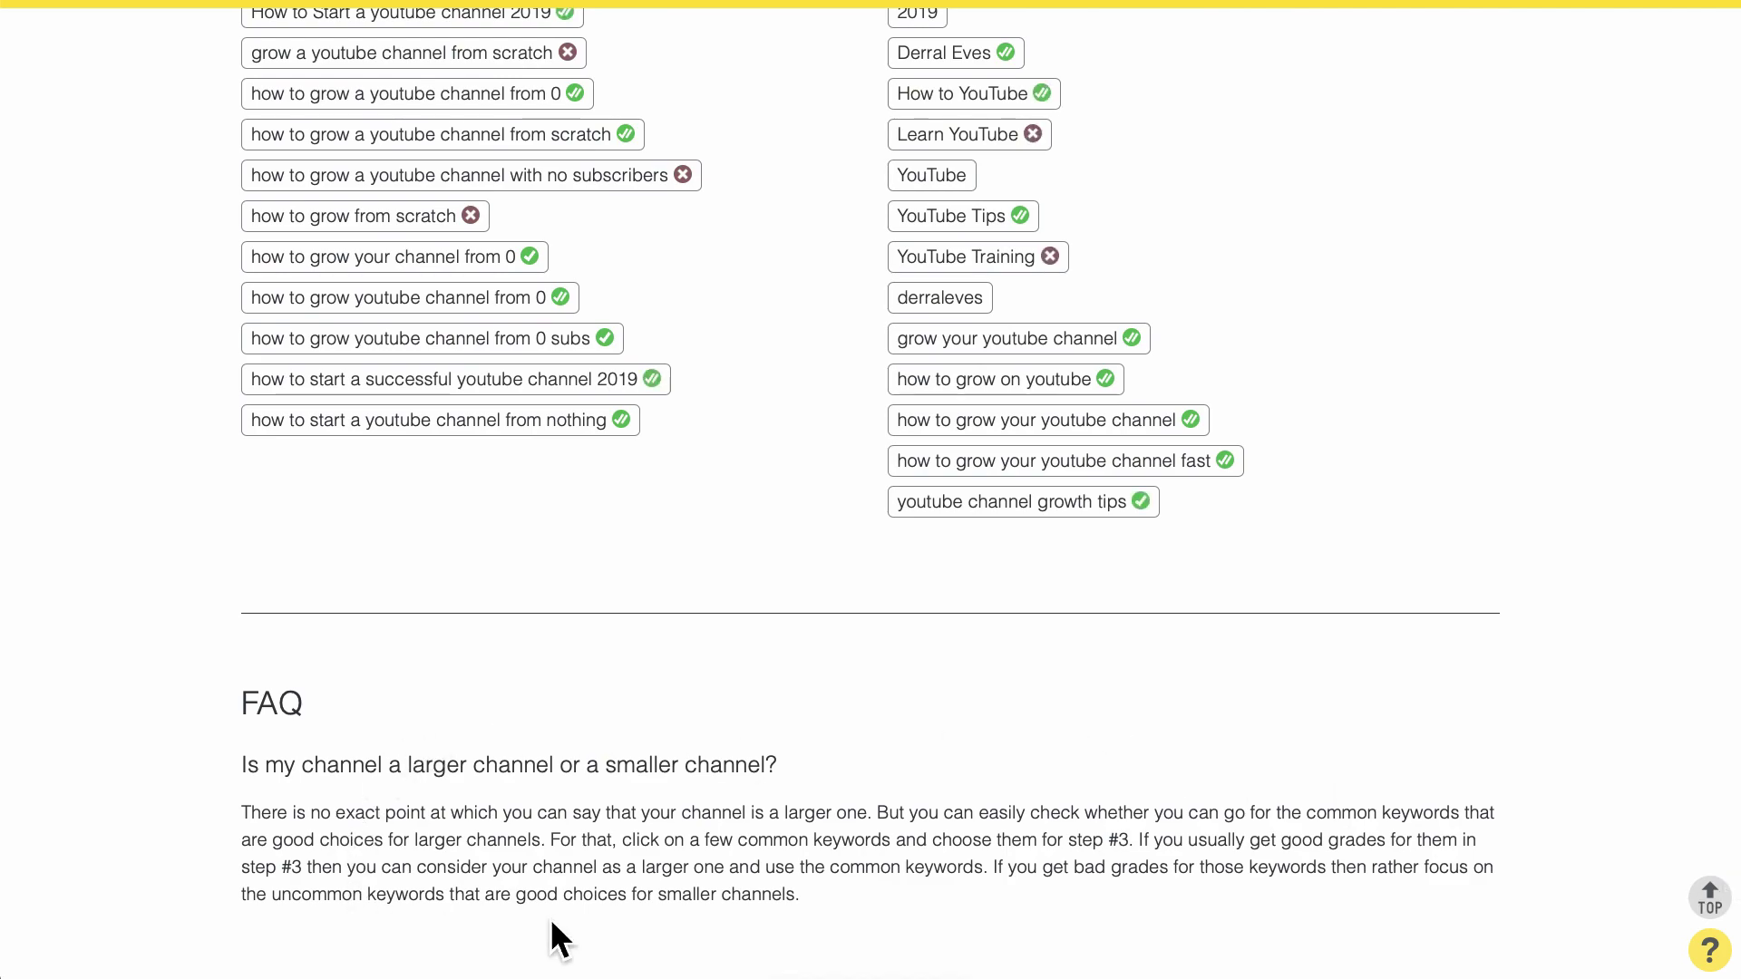
left_click_drag(1725, 843, 1716, 154)
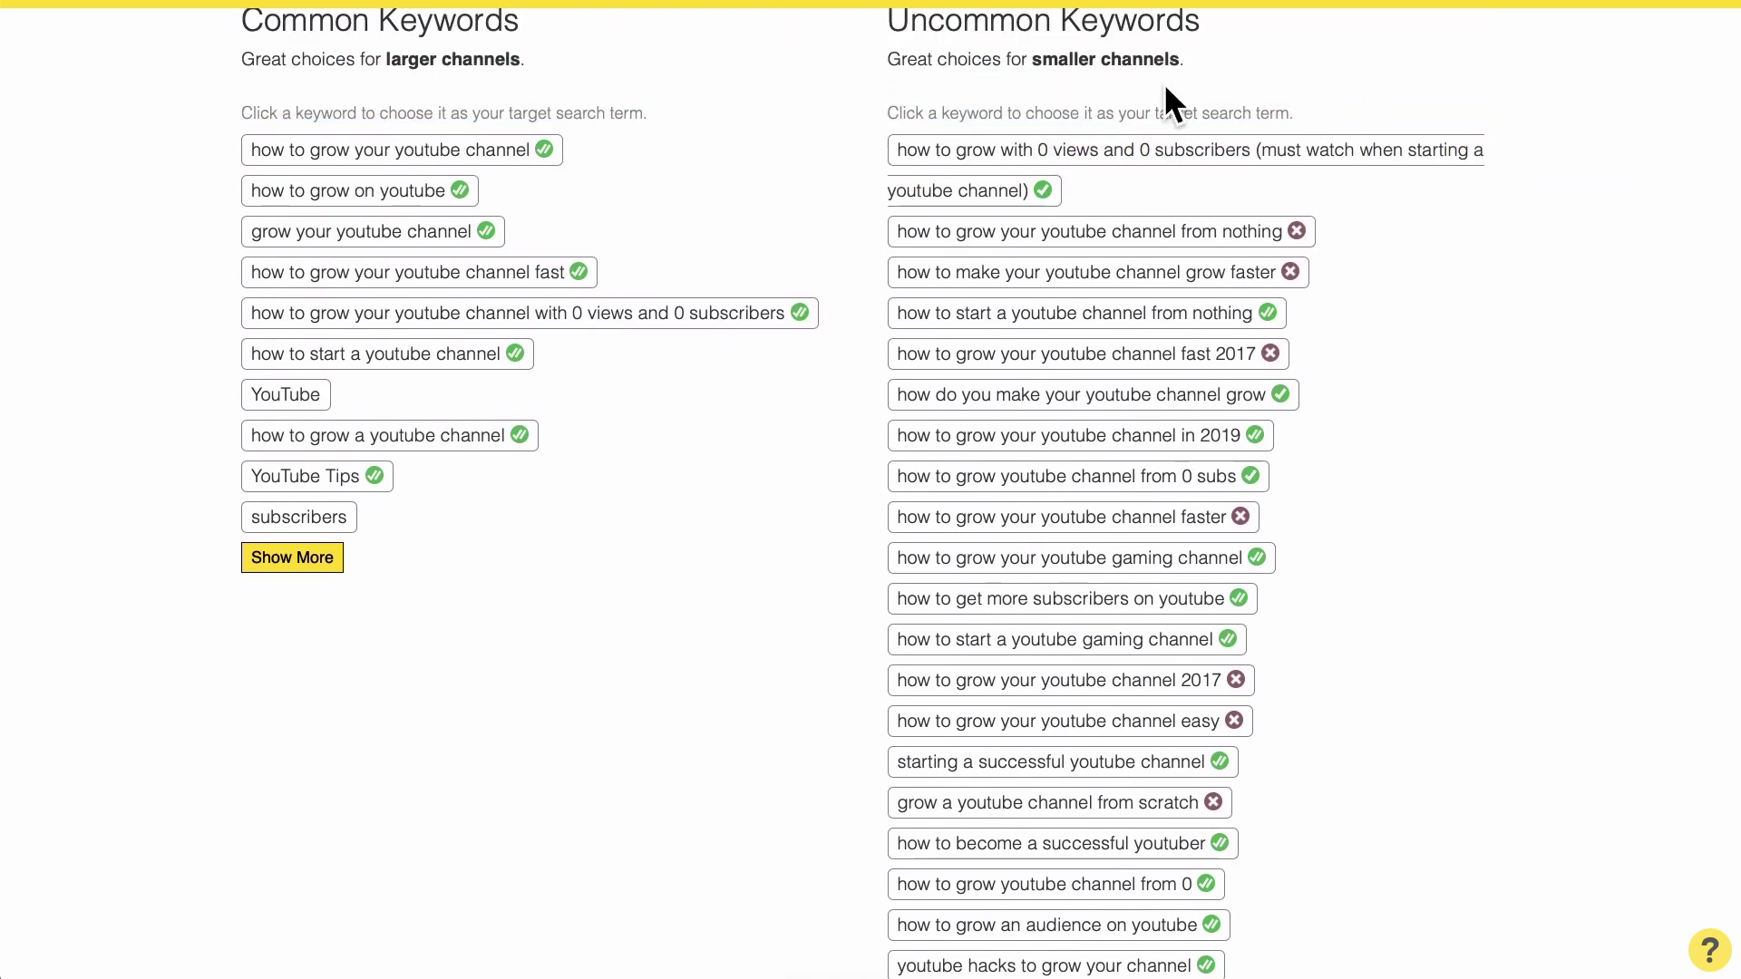
scroll(1118, 339, "down", 3)
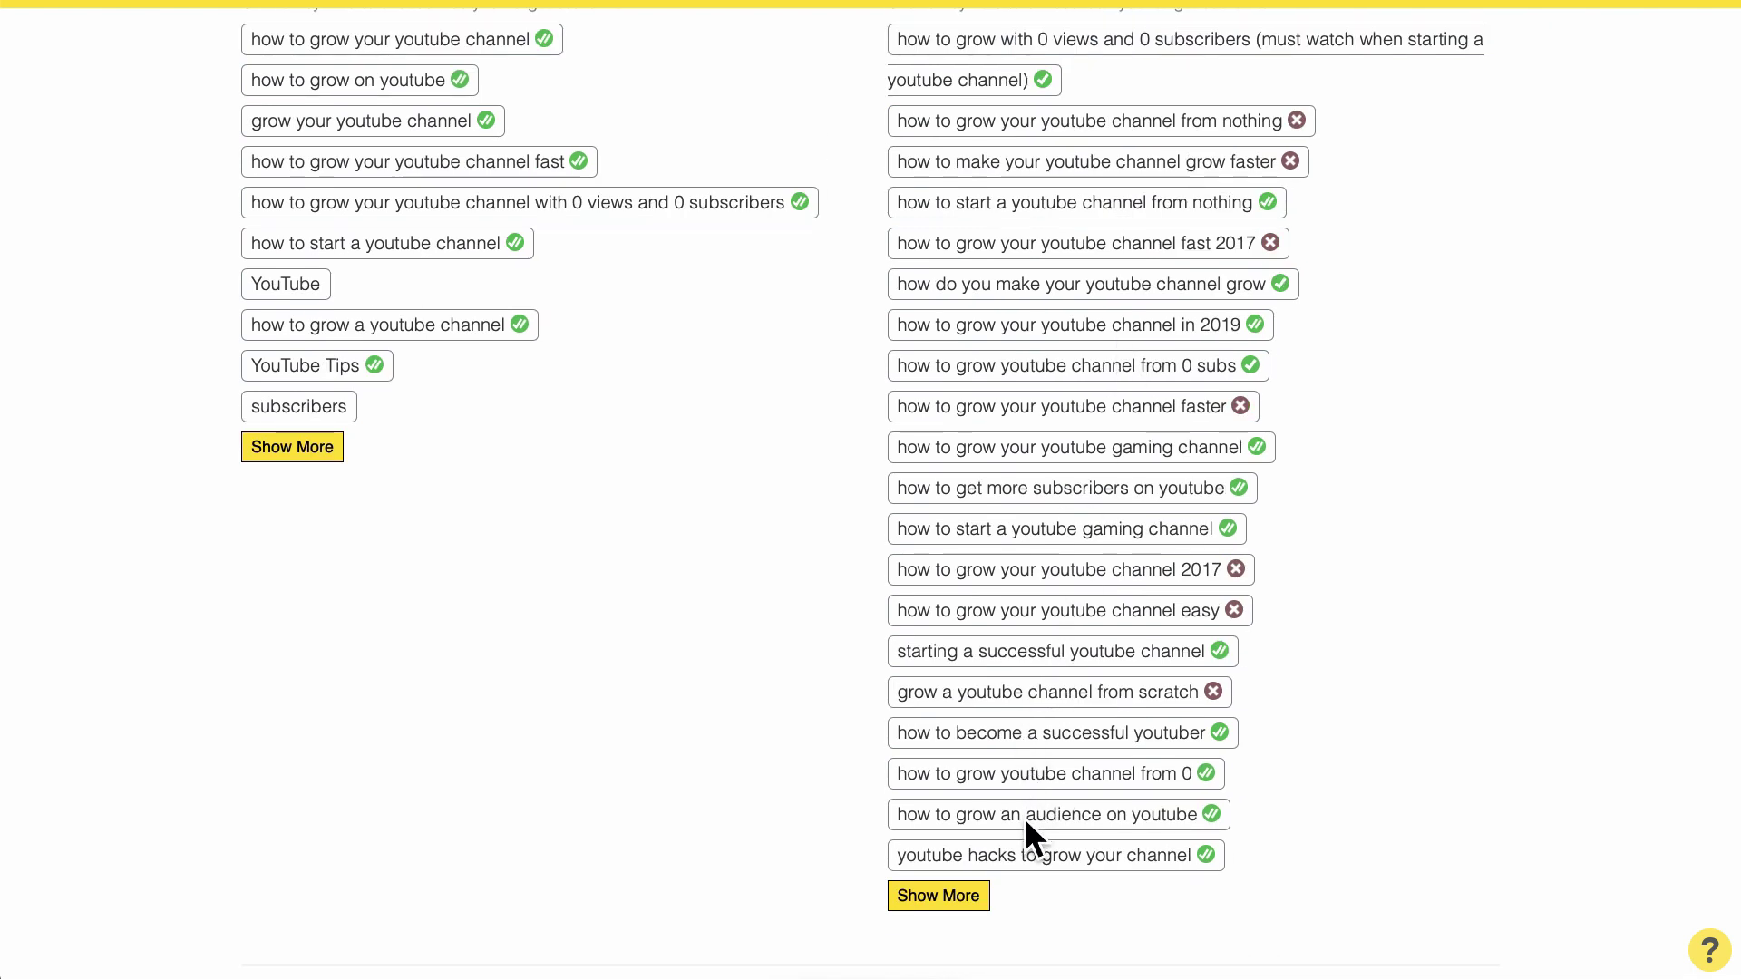
Step: Choose the uncommon keyword "how to grow an audience on youtube" as the target search term for Step #3
left_click(1024, 814)
scroll(1025, 817, "down", 2)
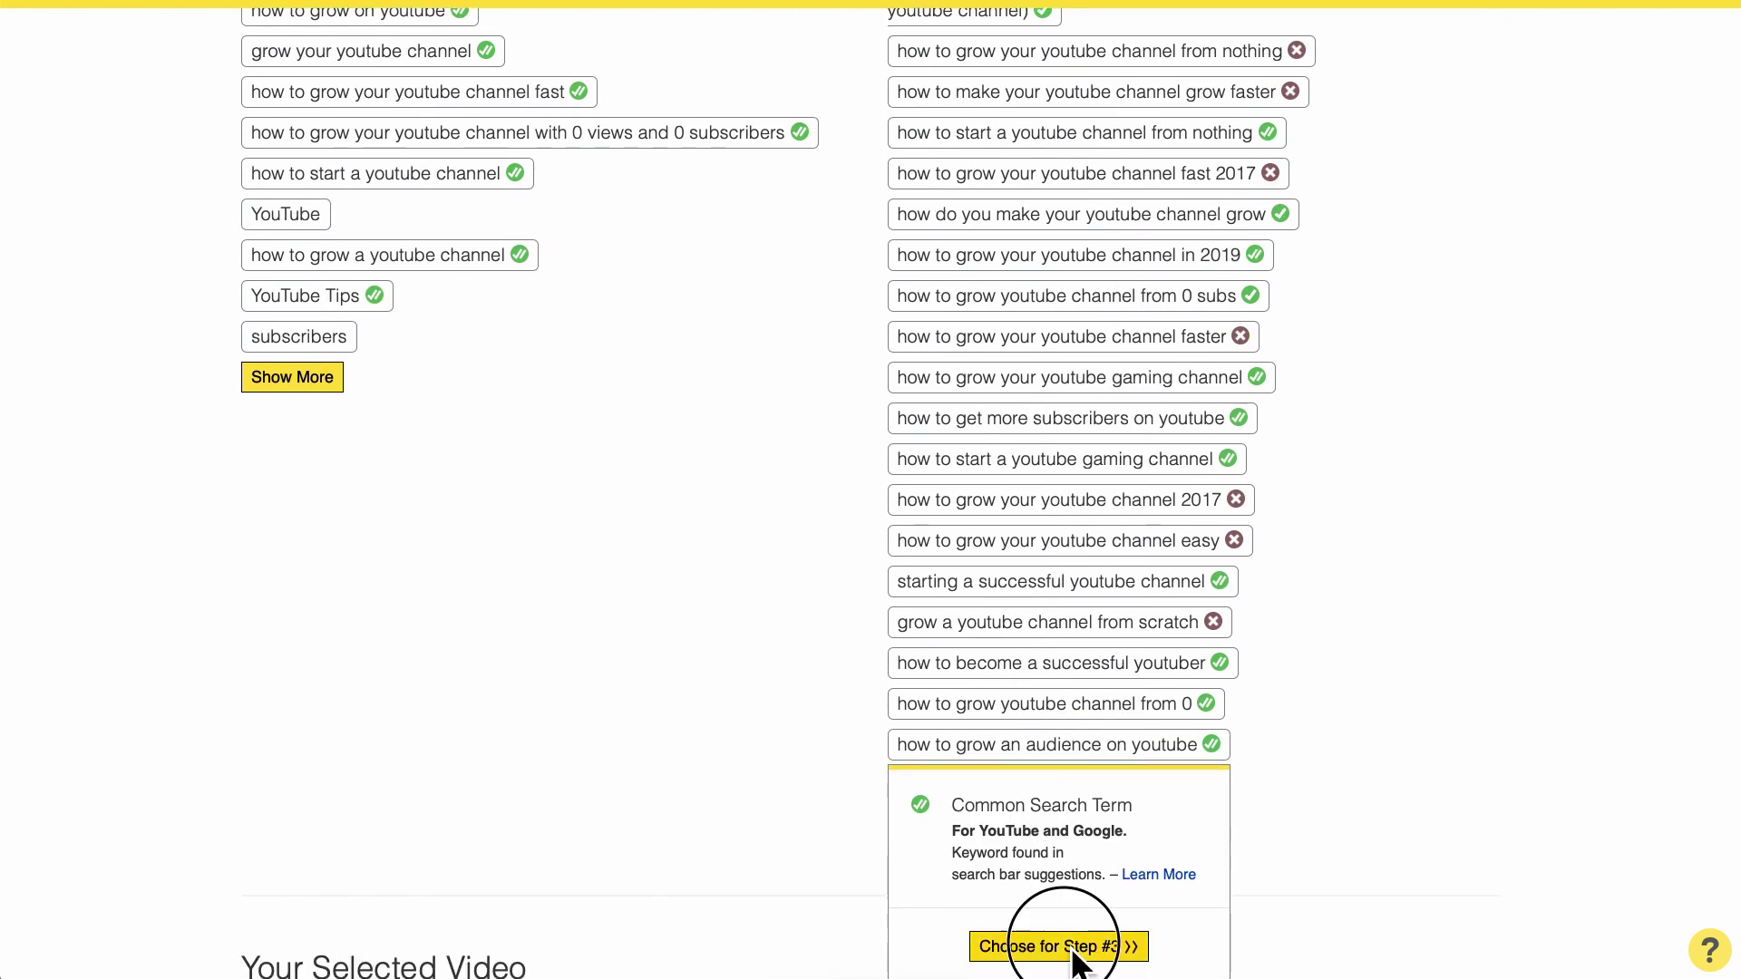
left_click(1031, 948)
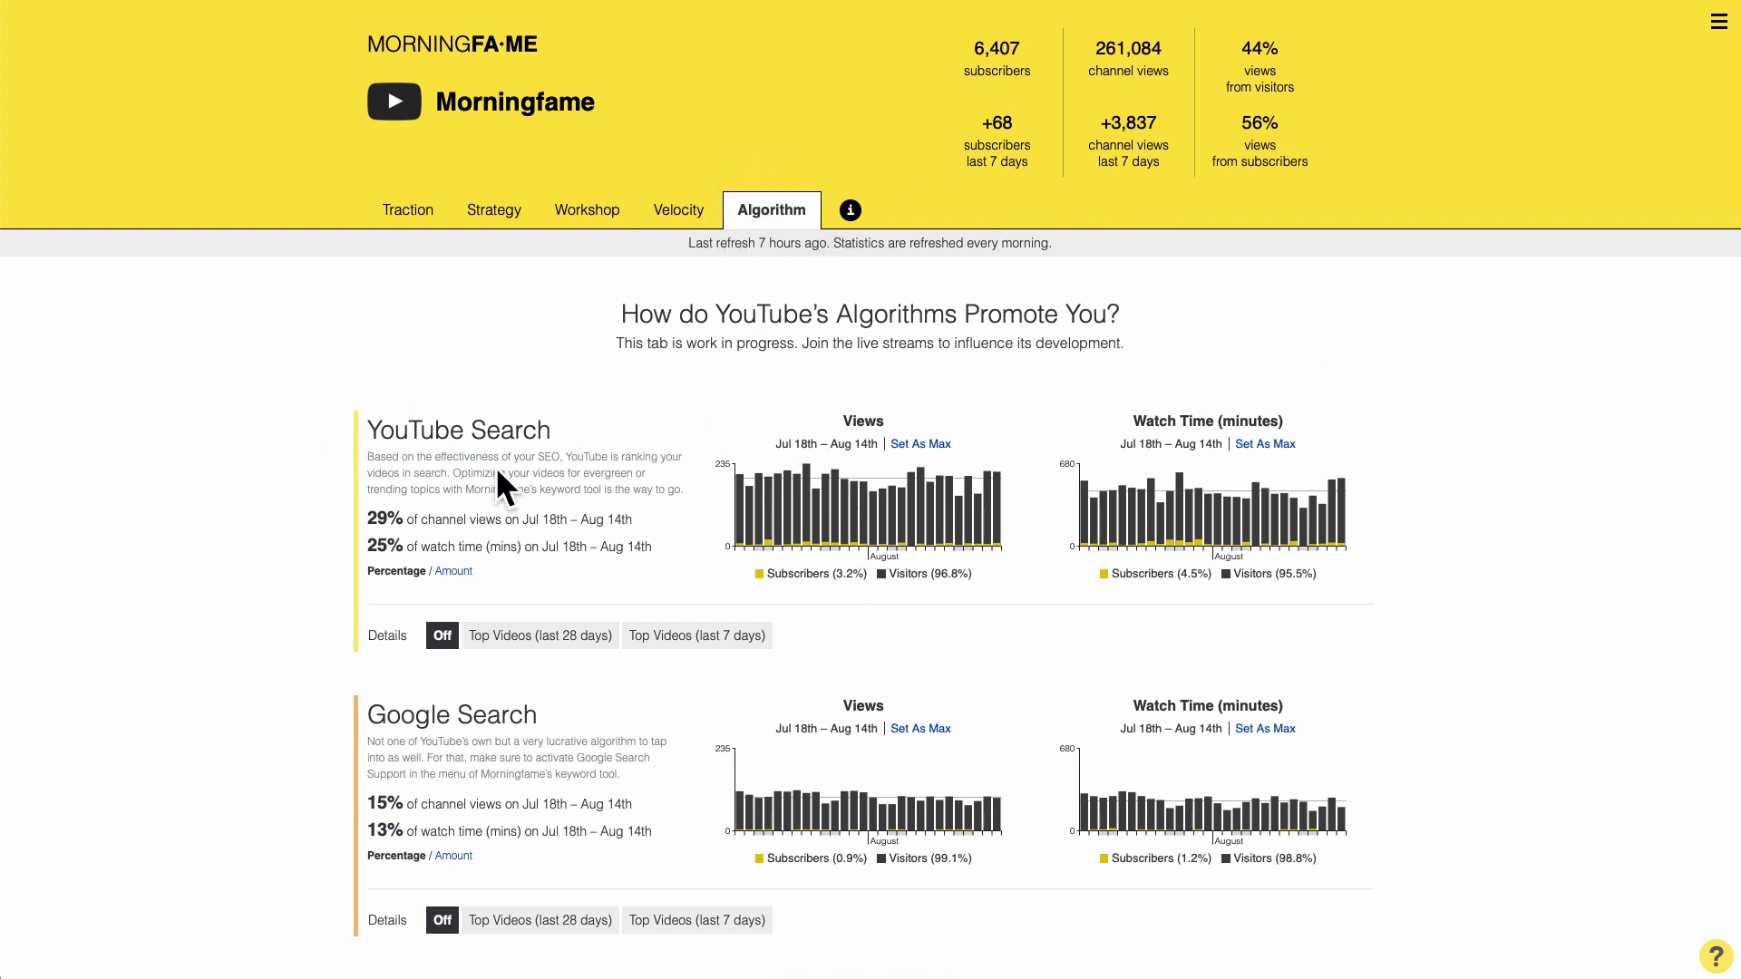
Step: View the top YouTube Search videos of the last 28 days and examine the click-through-rate video's traffic sources in YouTube Studio
left_click(534, 636)
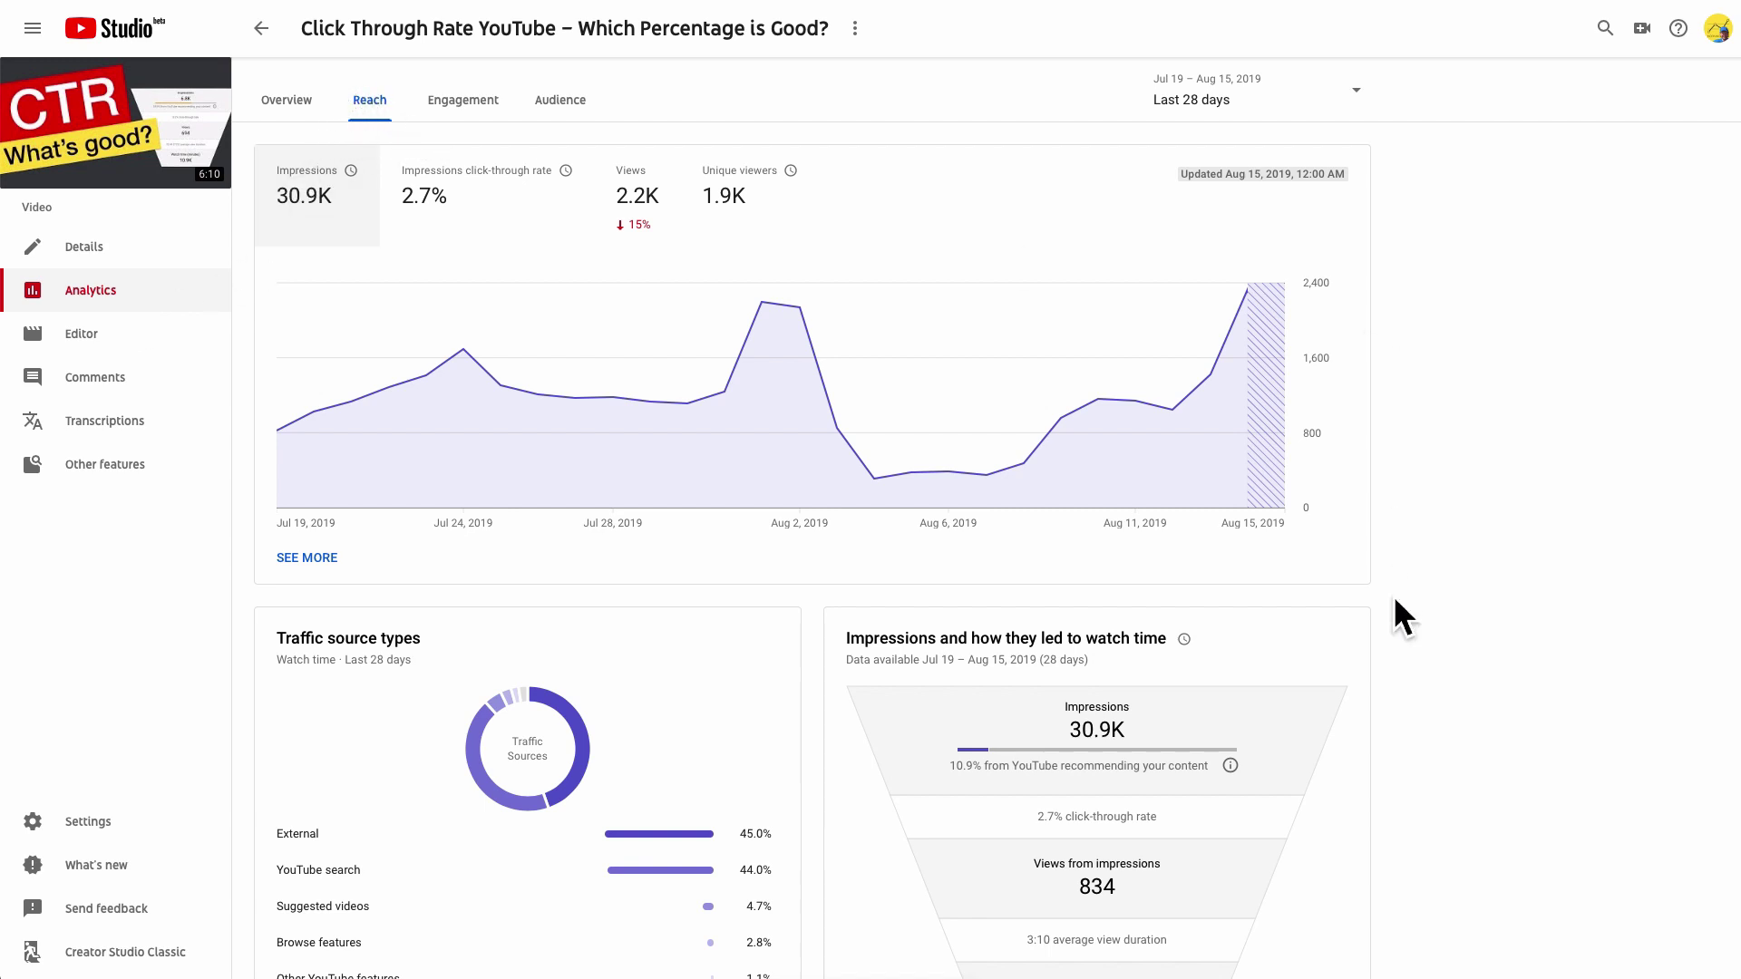
scroll(1389, 650, "down", 7)
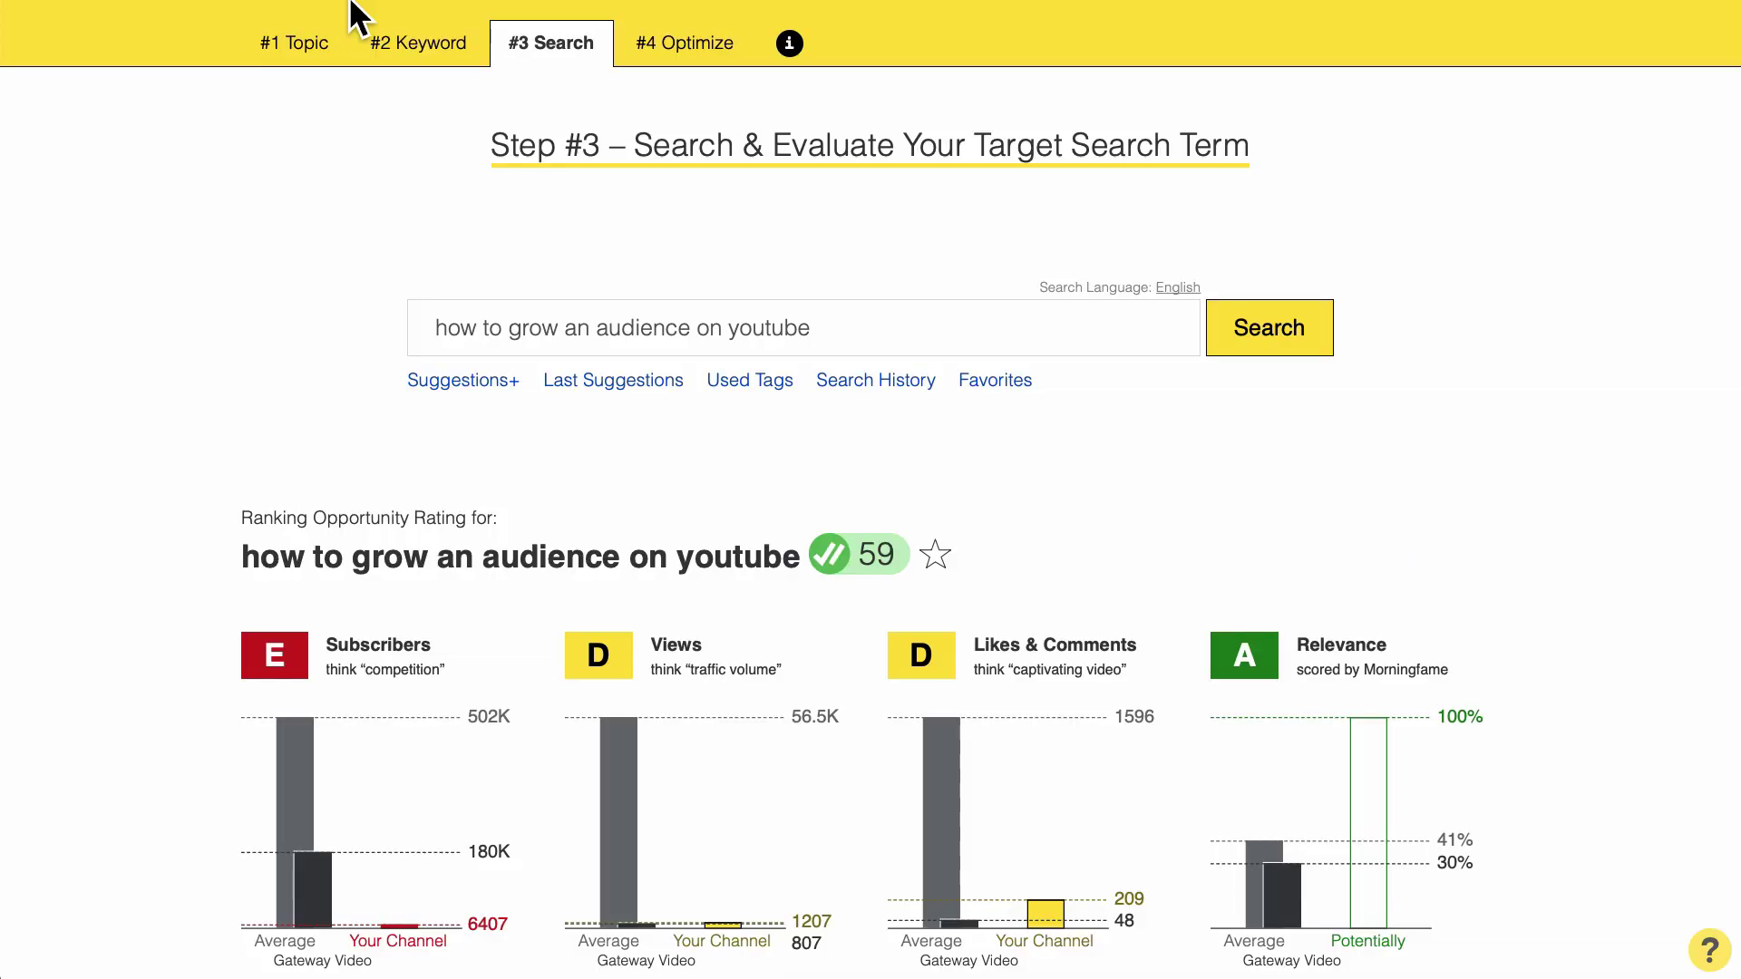
Step: Review the ranking grades for "how to grow an audience on youtube" and display its further analysis options
scroll(318, 427, "down", 4)
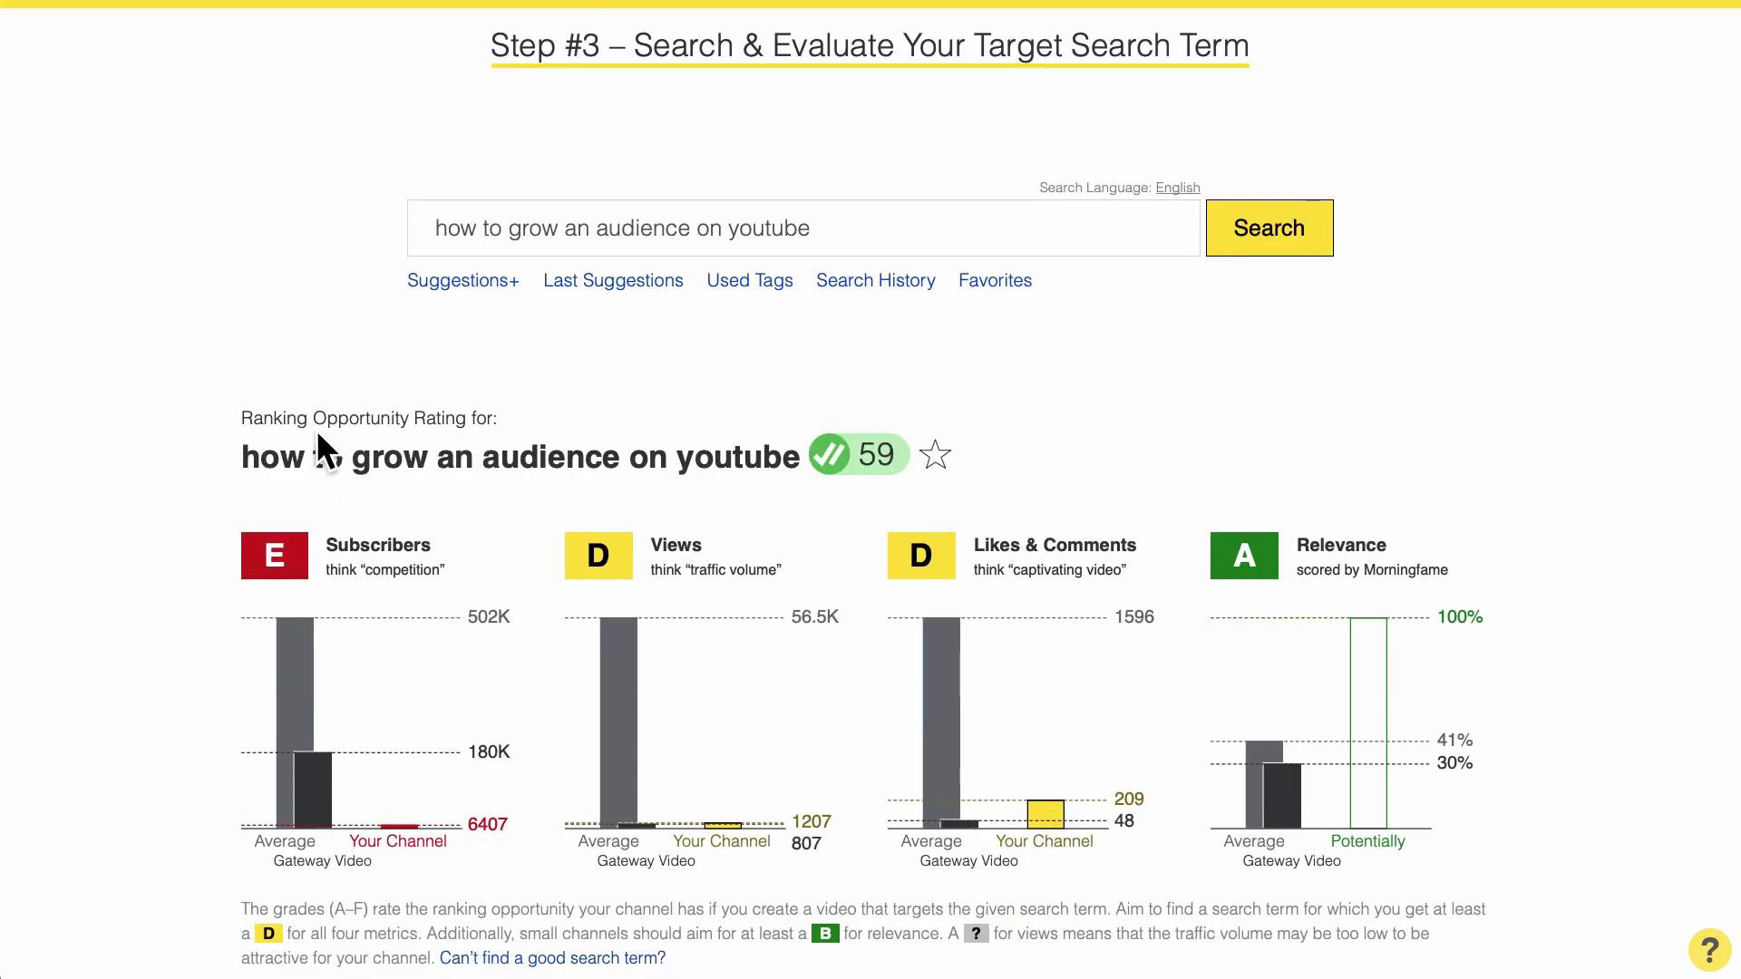
scroll(318, 439, "down", 3)
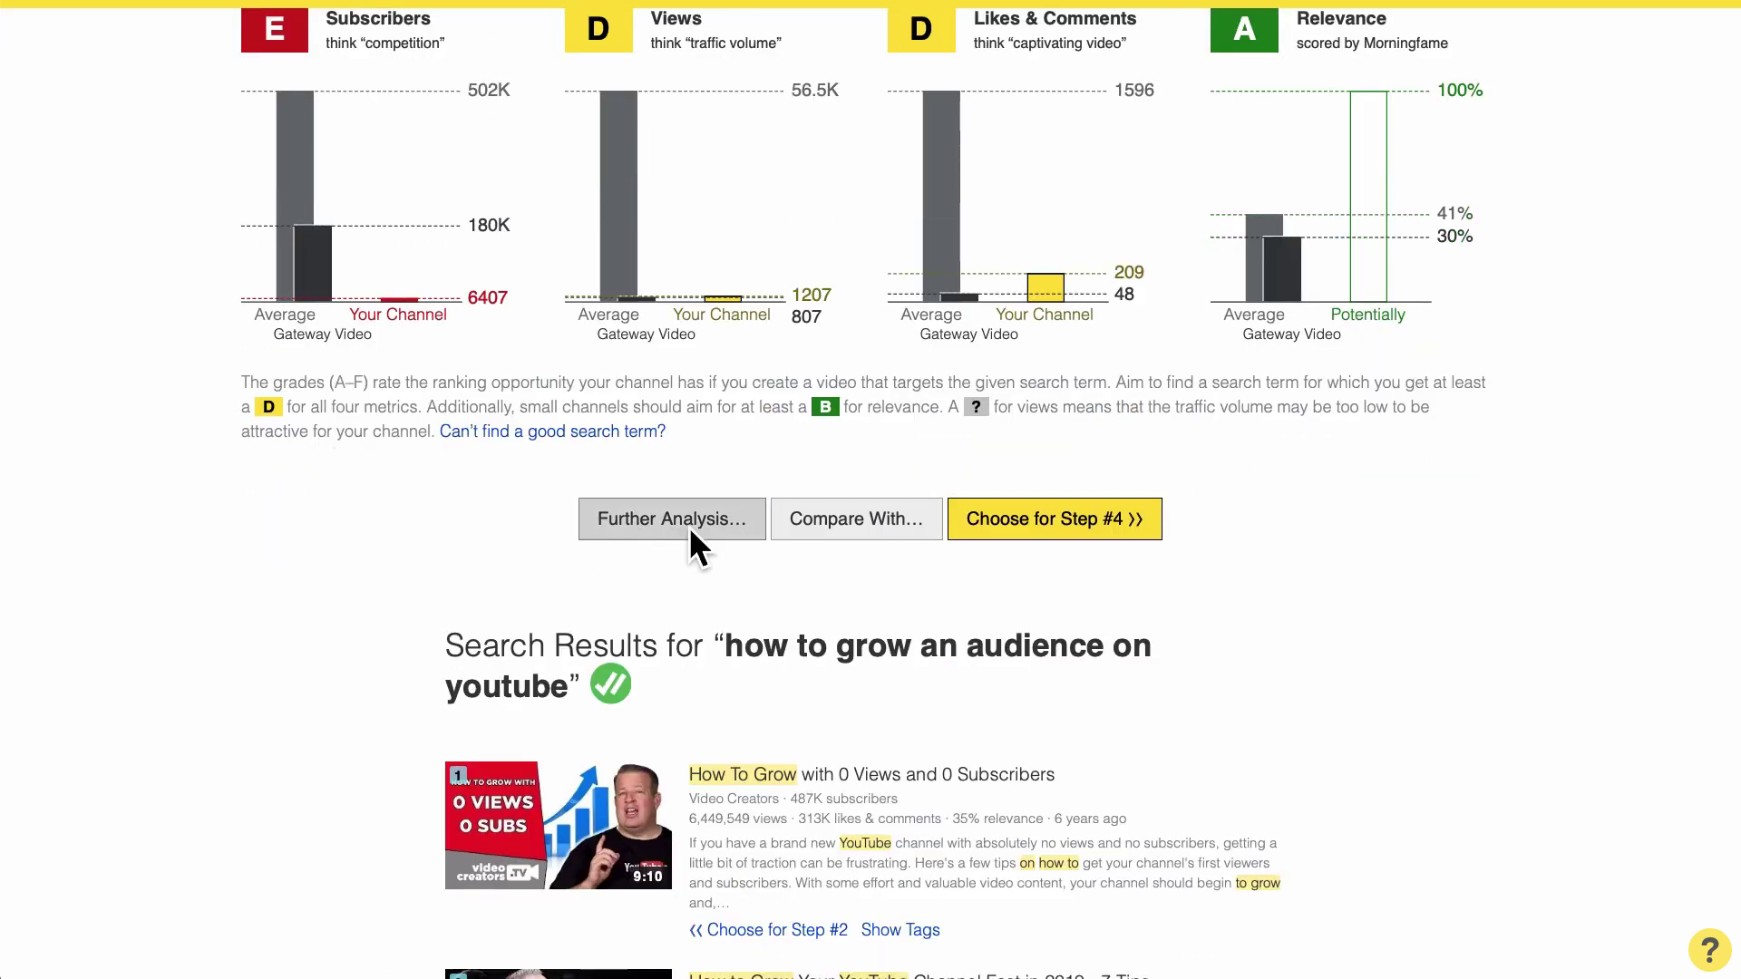
left_click(689, 532)
scroll(690, 532, "down", 1)
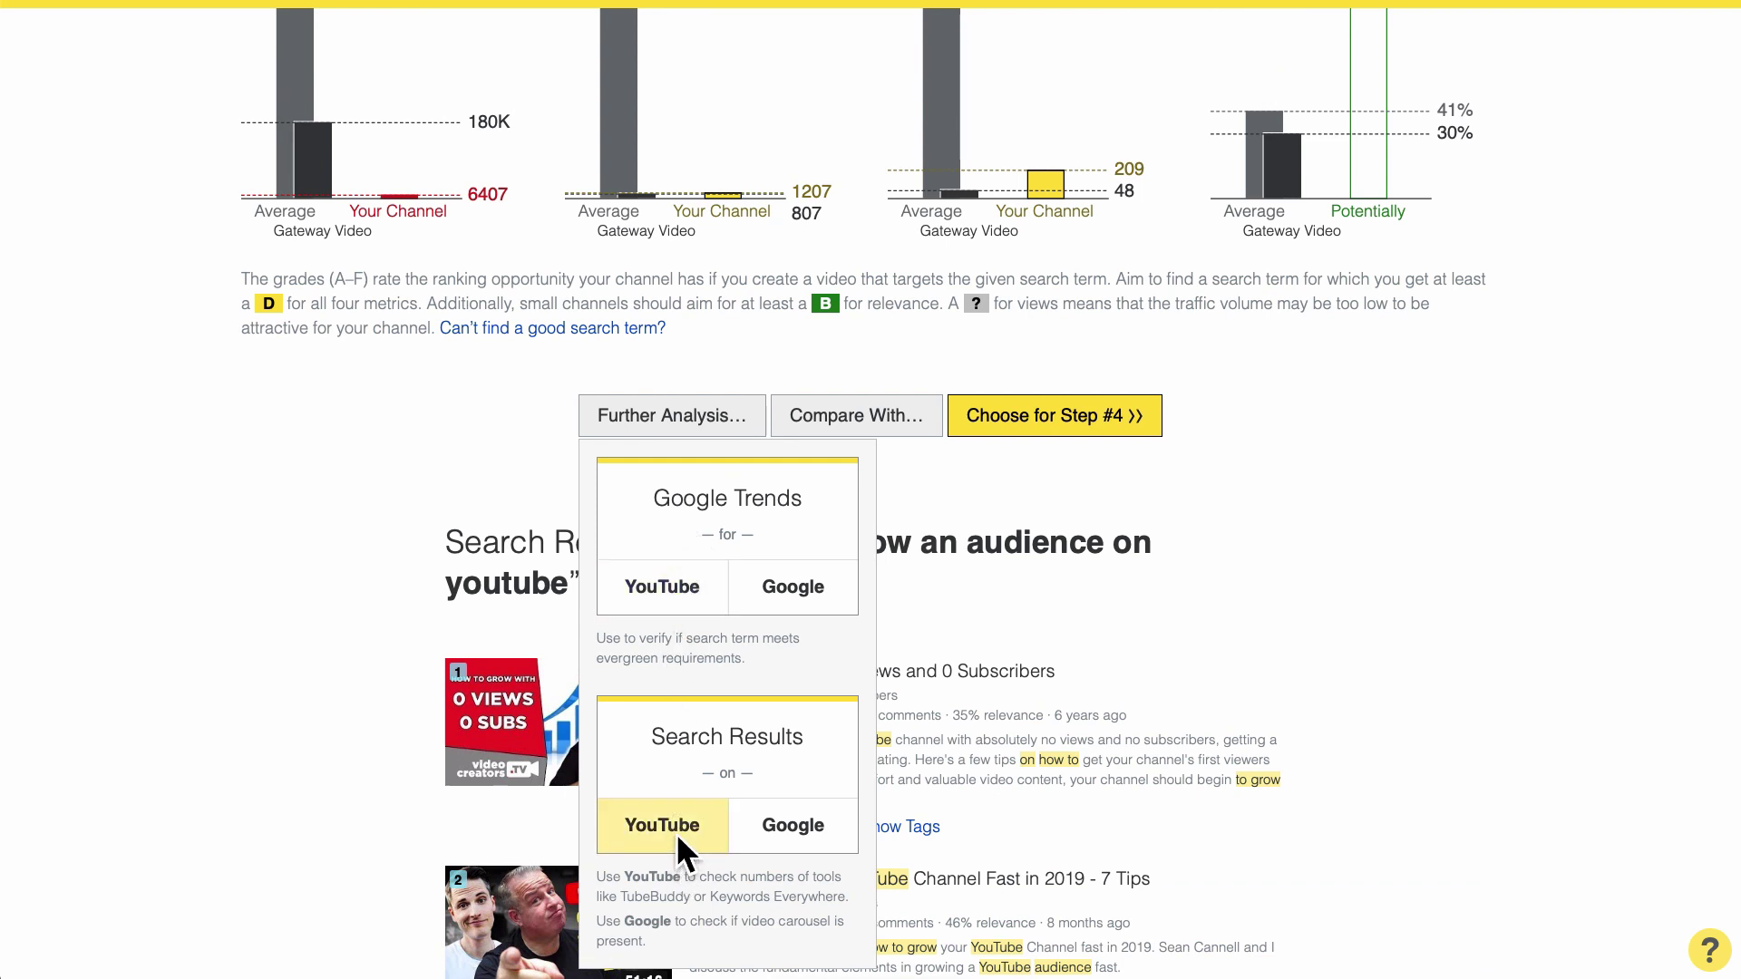
scroll(748, 563, "up", 2)
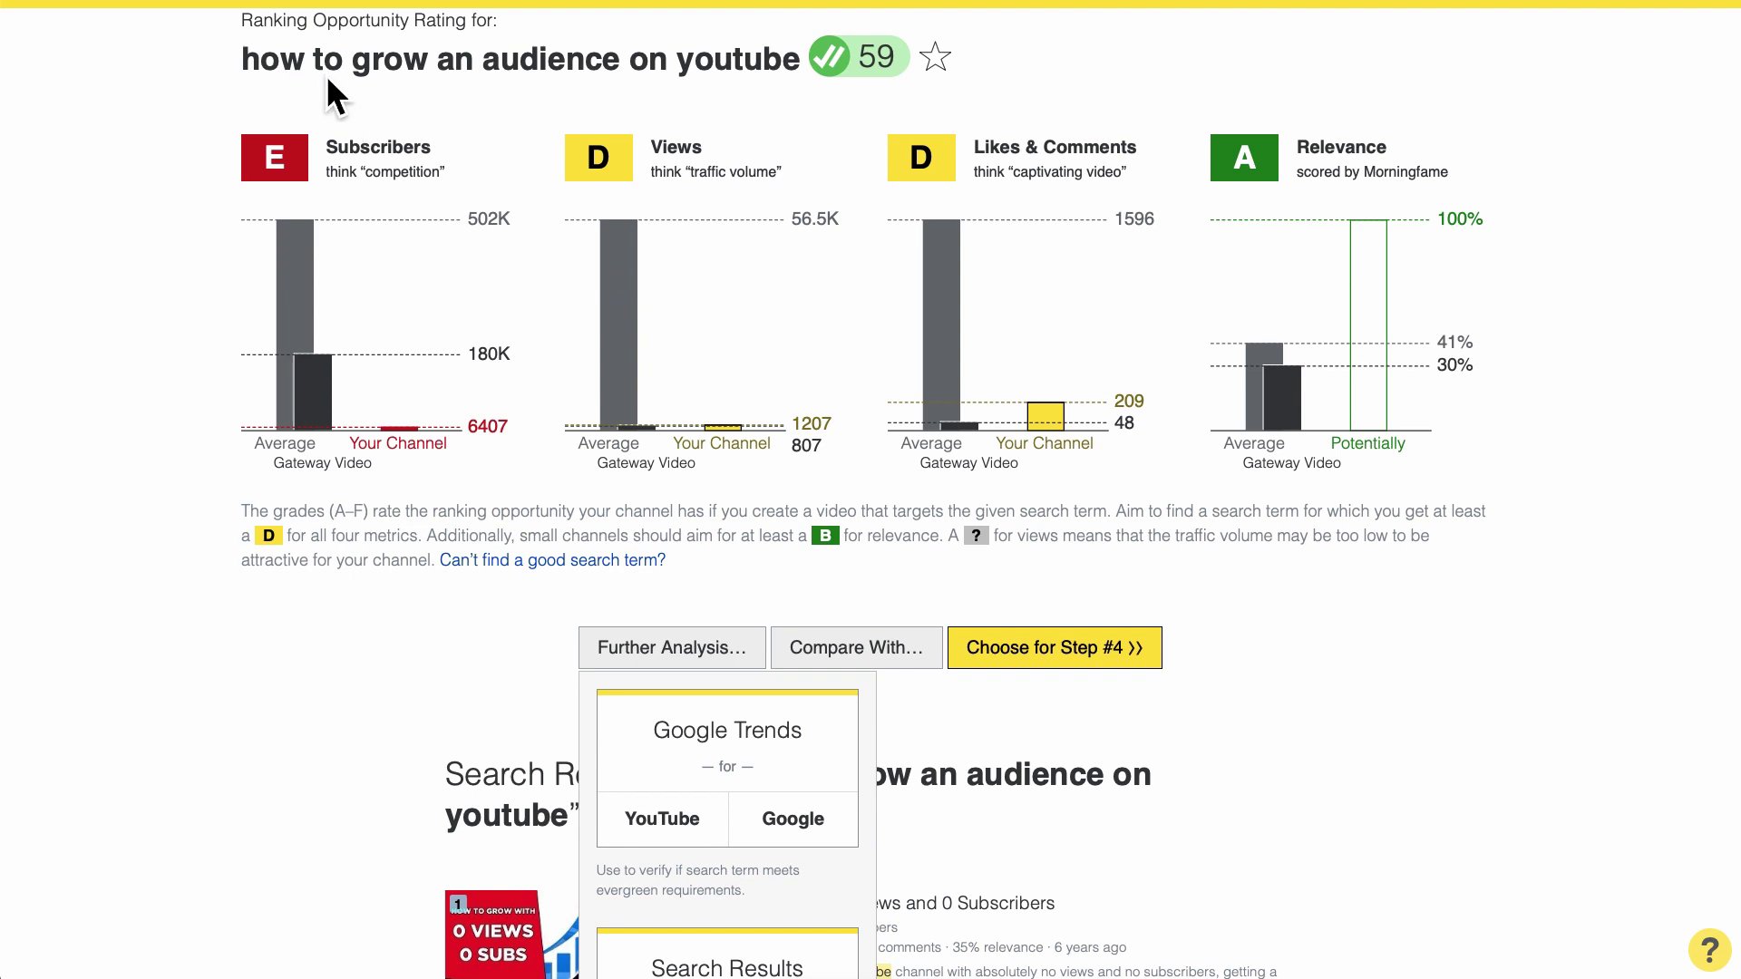
scroll(716, 461, "down", 2)
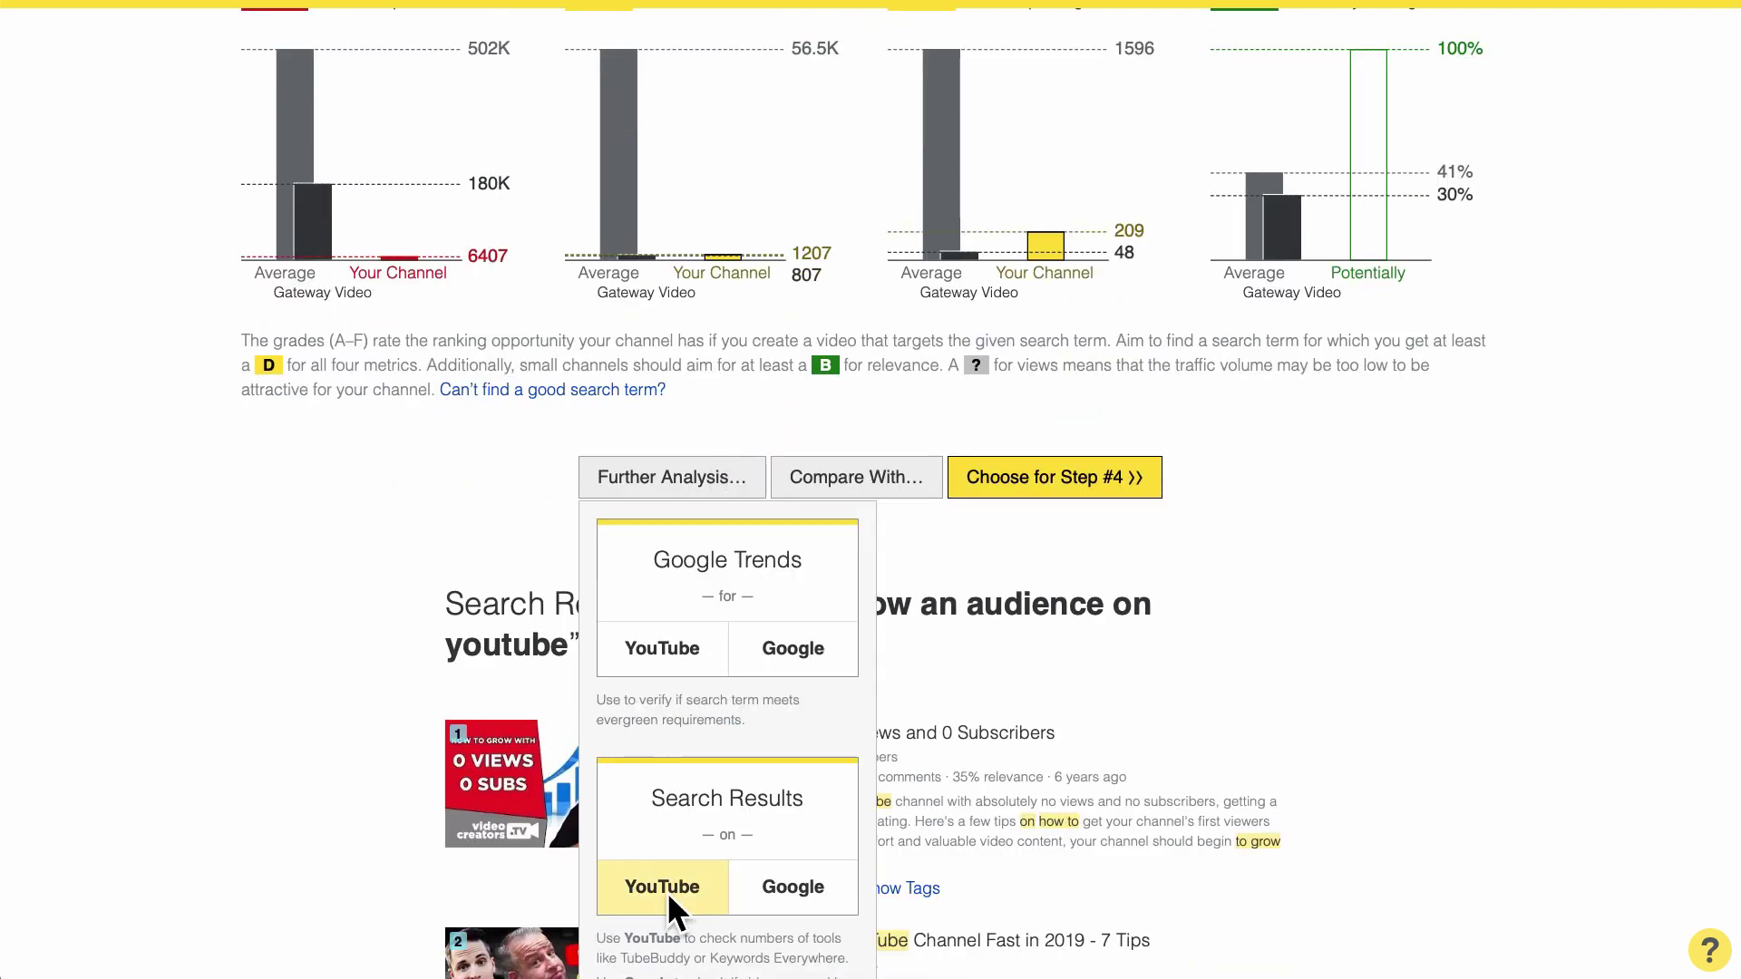
Step: Open the YouTube search results for "how to grow an audience on youtube" and look through the listed videos
left_click(667, 891)
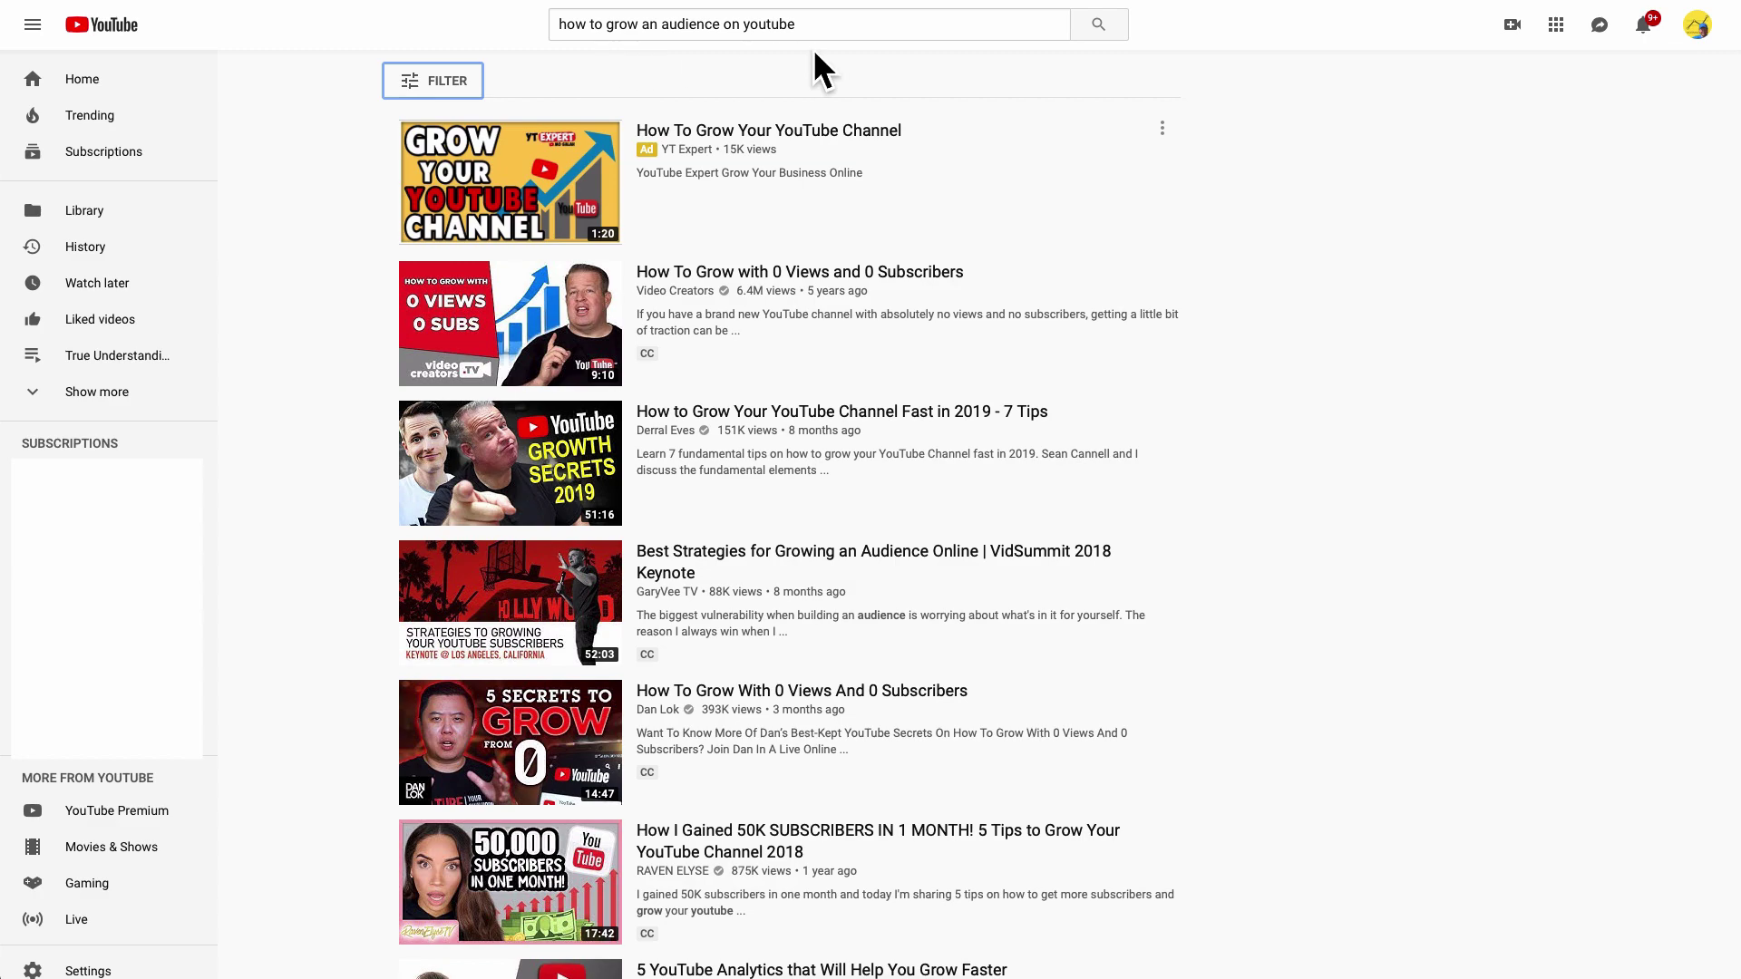
scroll(854, 554, "down", 3)
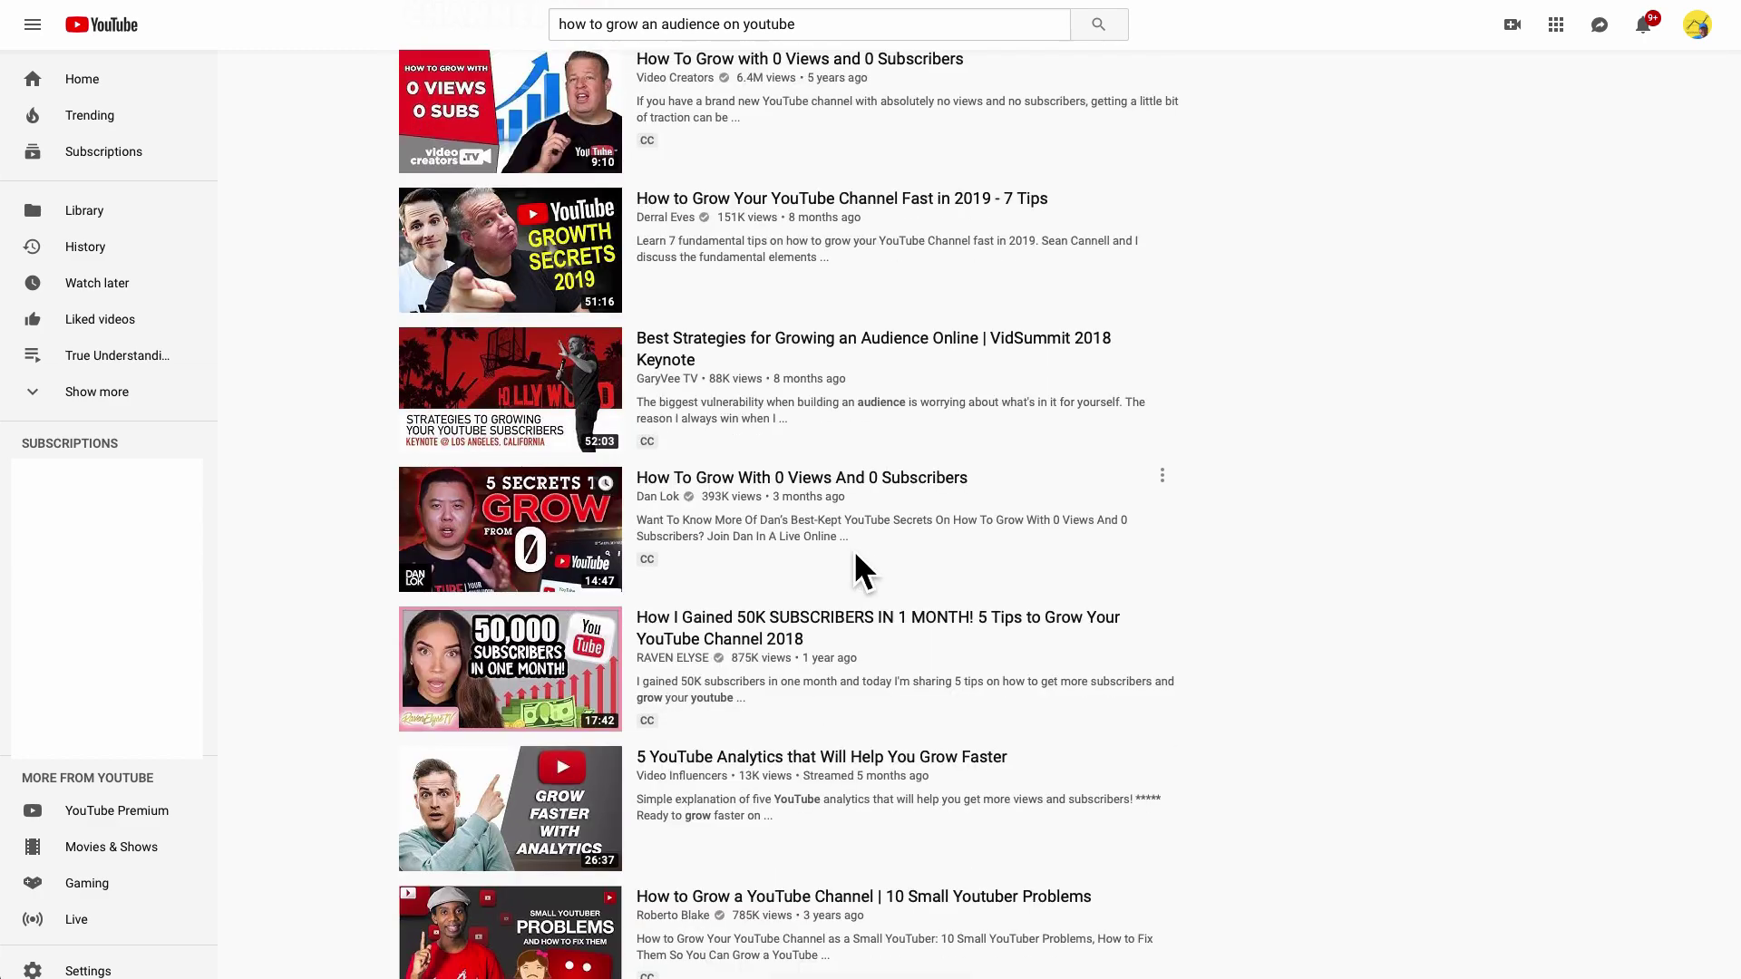
scroll(854, 551, "down", 15)
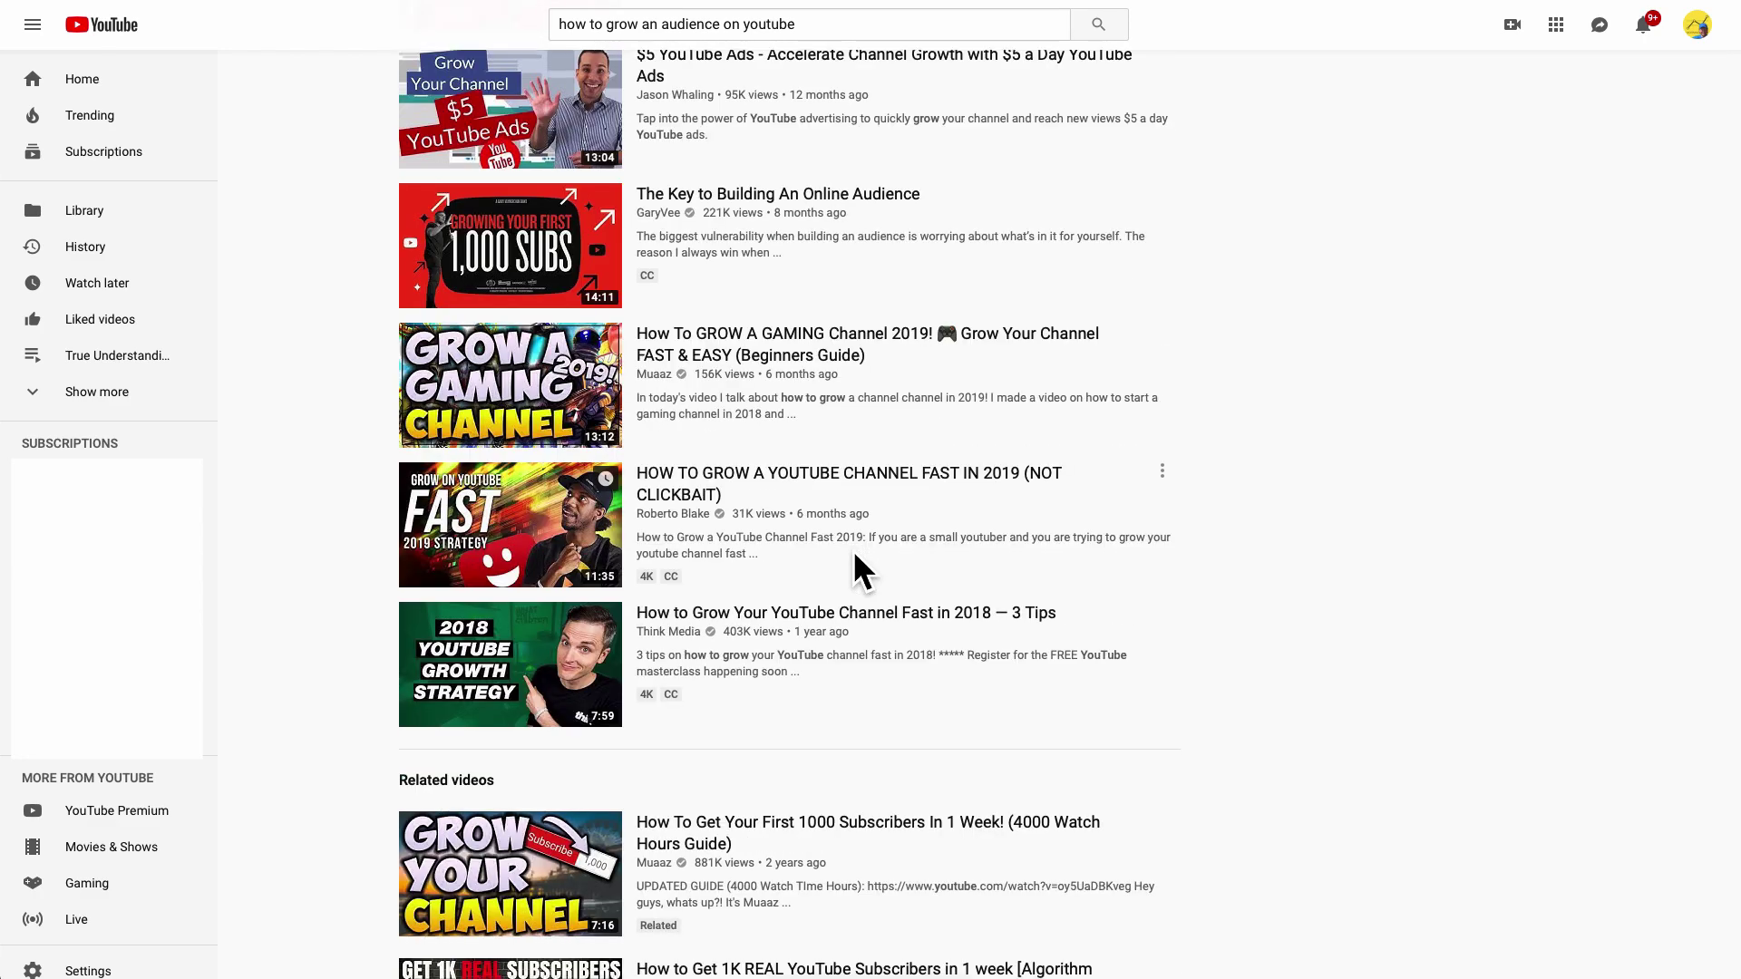
scroll(852, 551, "down", 2)
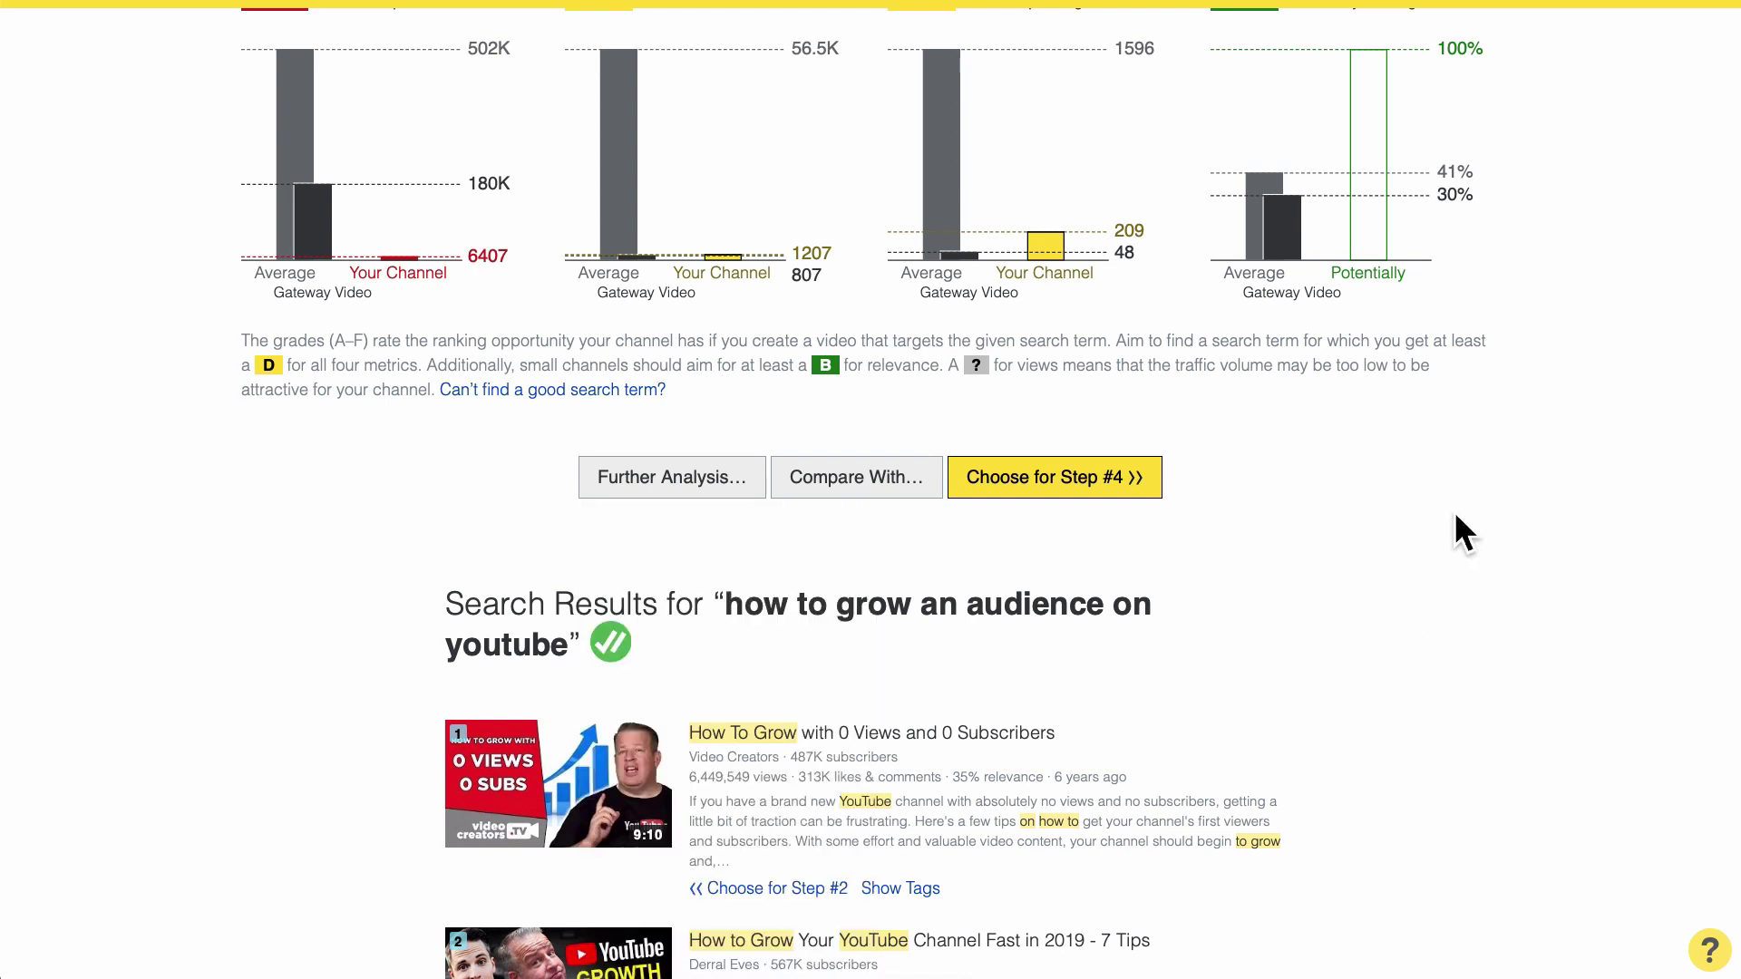
Step: Check the Google Search Support setting and its recommendation, leaving the setting as it is
scroll(1460, 531, "up", 10)
left_click(1714, 29)
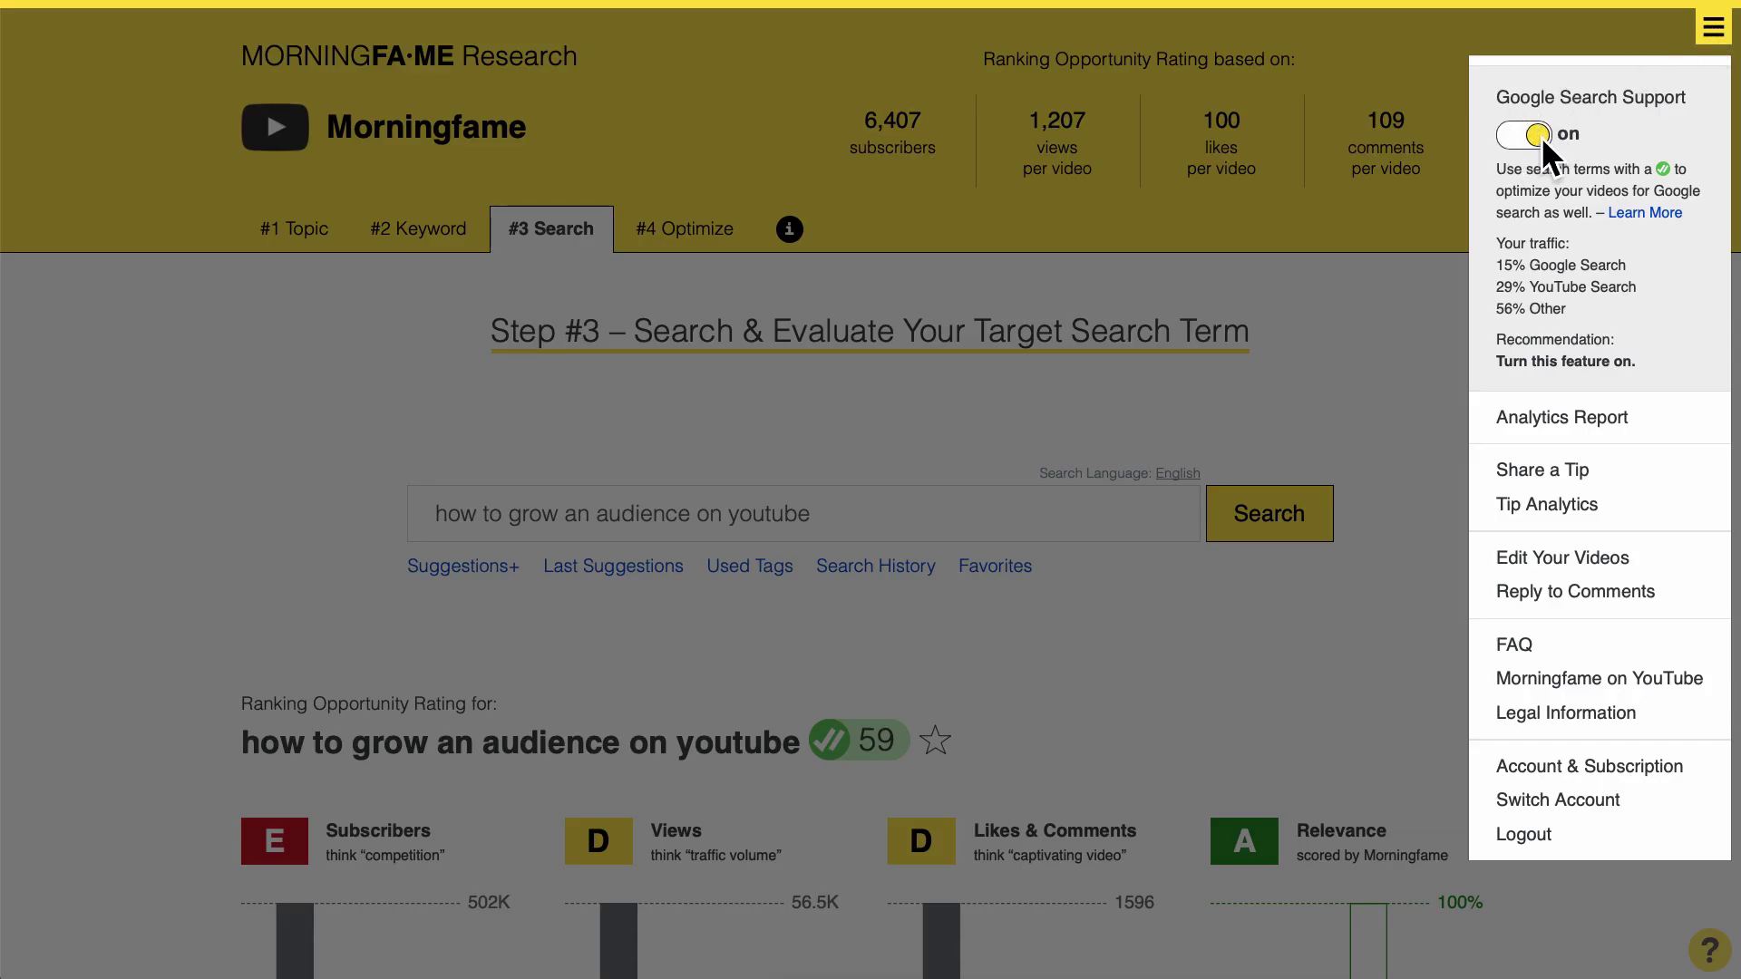
left_click(1320, 406)
Step: Open the Google search results for "how to grow an audience on youtube" and check them for a video carousel
scroll(983, 442, "down", 5)
scroll(986, 461, "down", 4)
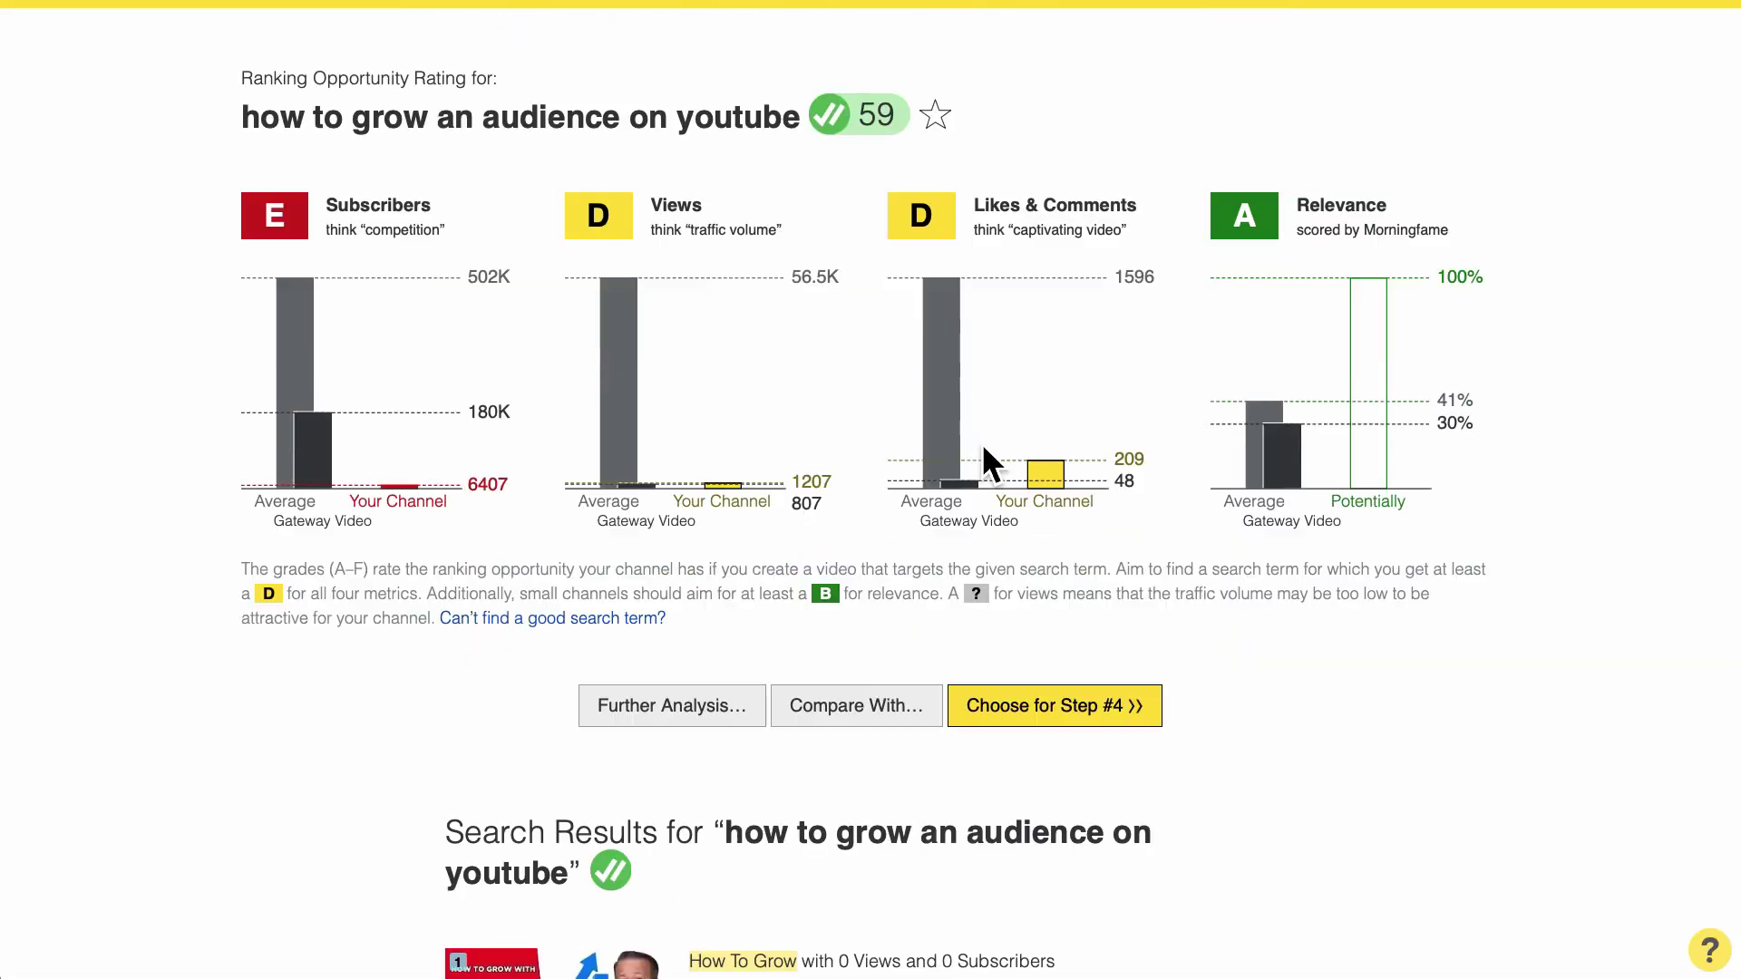
left_click(742, 521)
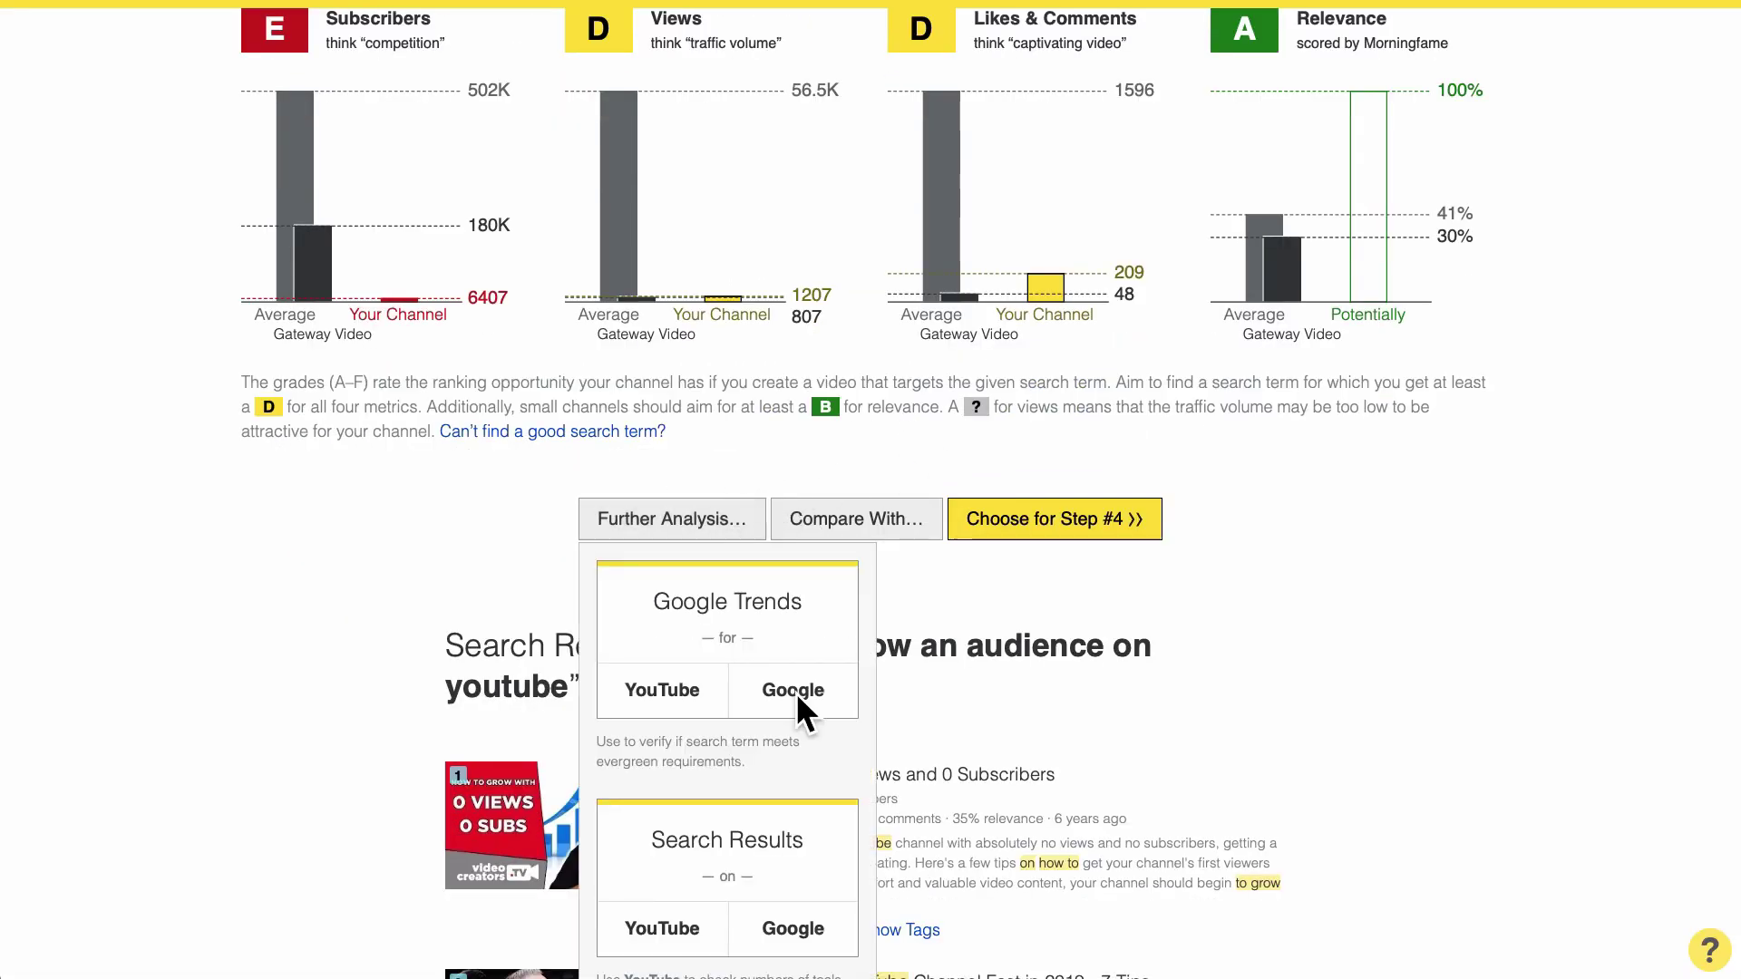
left_click(816, 926)
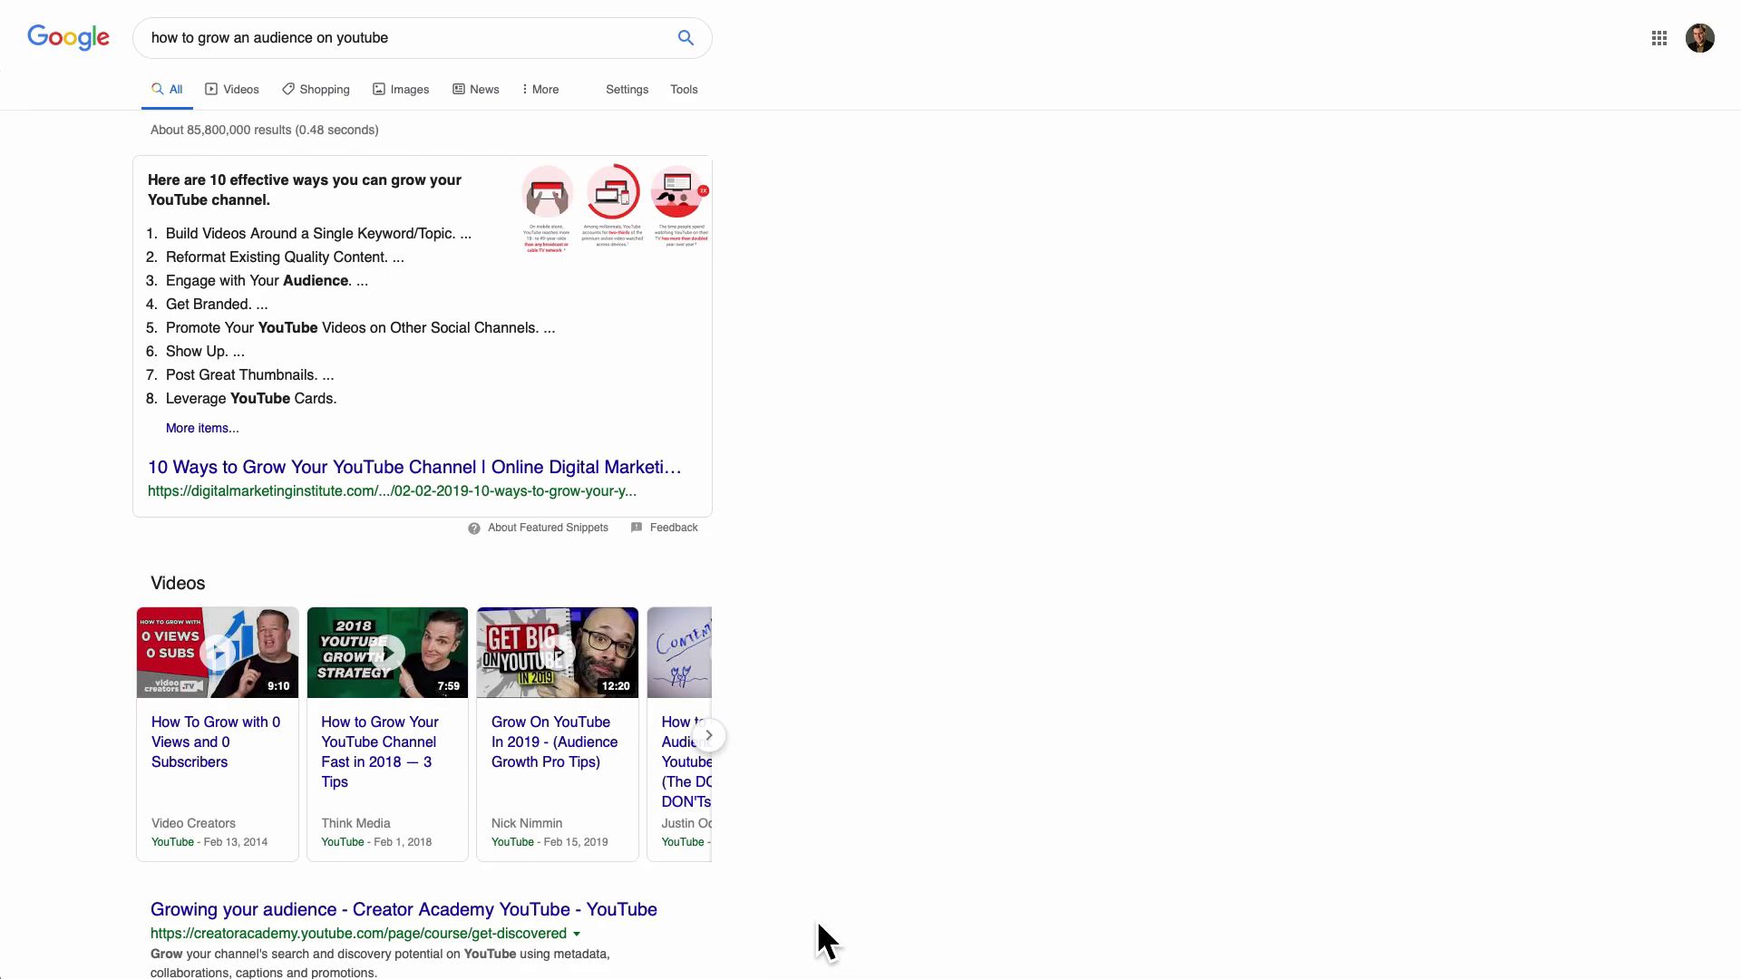
scroll(818, 919, "down", 20)
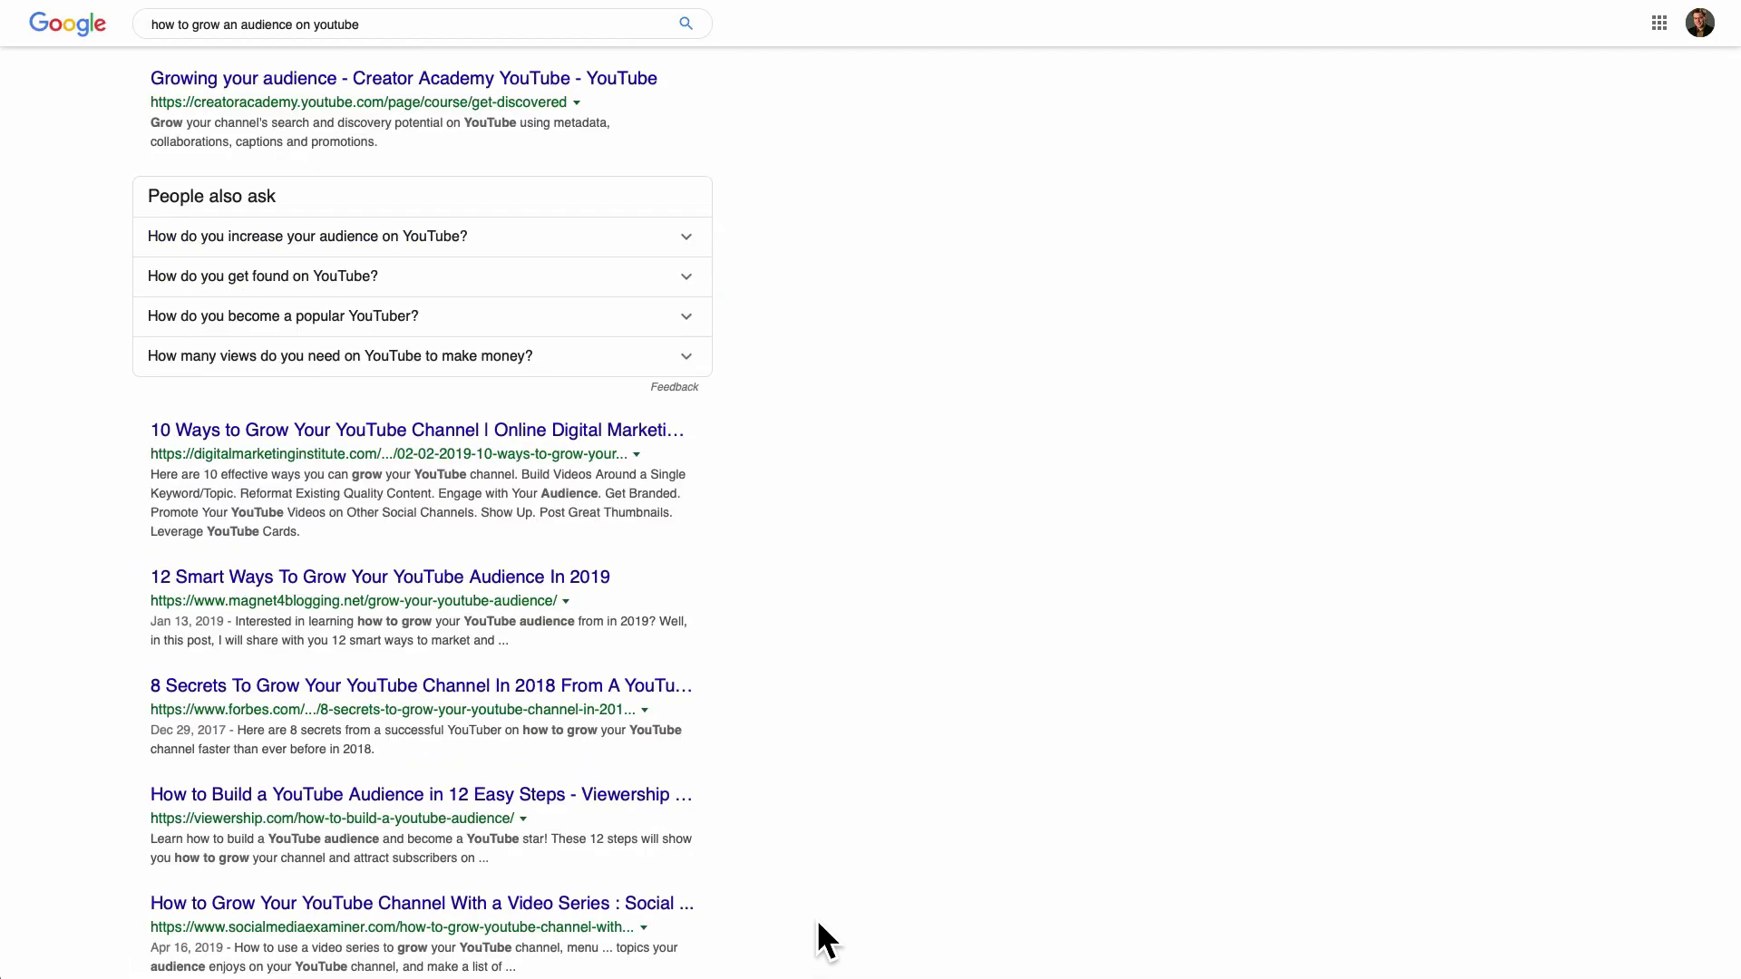